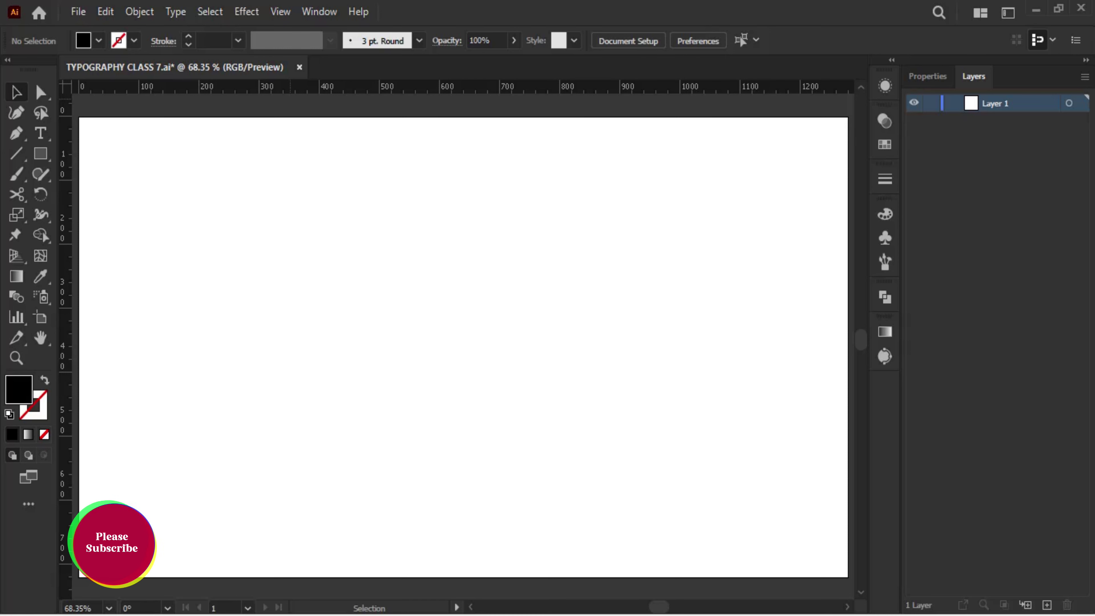
# Create a small black rectangle through the Rectangle tool's size dialog.
pyautogui.press('m')
pyautogui.click(546, 302)
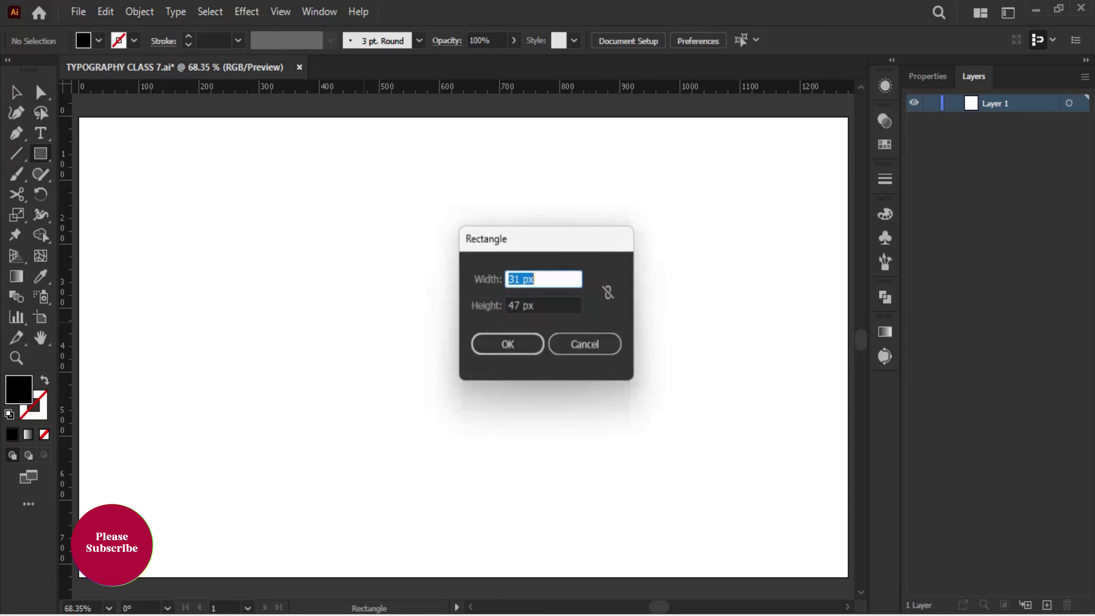
pyautogui.press('Return')
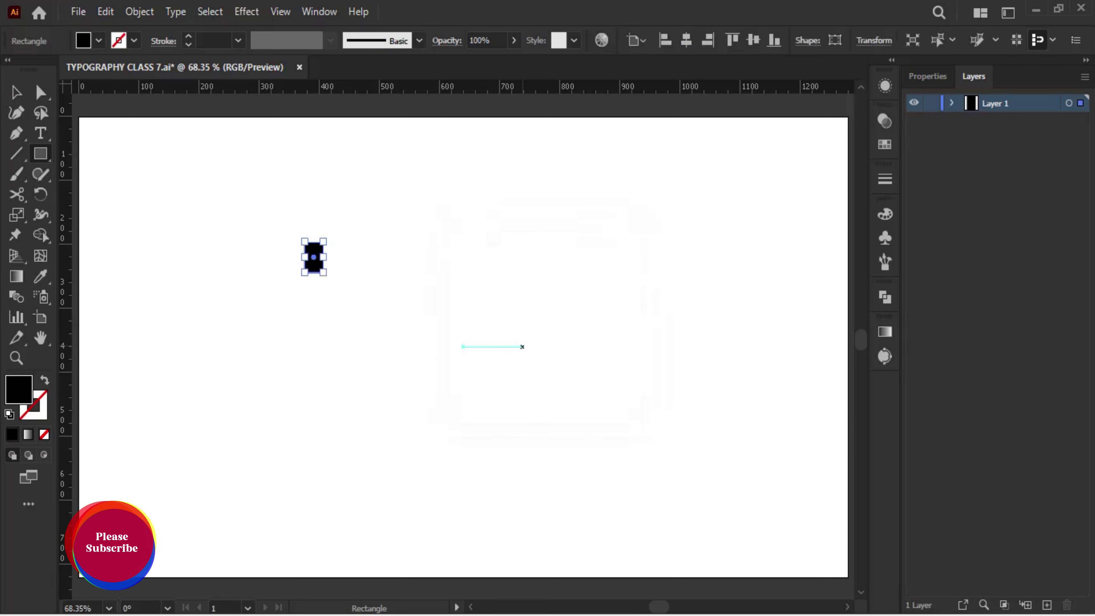
# Stretch the black rectangle to the artboard edges, then lock Layer 1 and add Layer 2.
pyautogui.moveTo(304, 243)
pyautogui.mouseDown()
pyautogui.moveTo(810, 535)
pyautogui.moveTo(844, 577)
pyautogui.mouseUp()
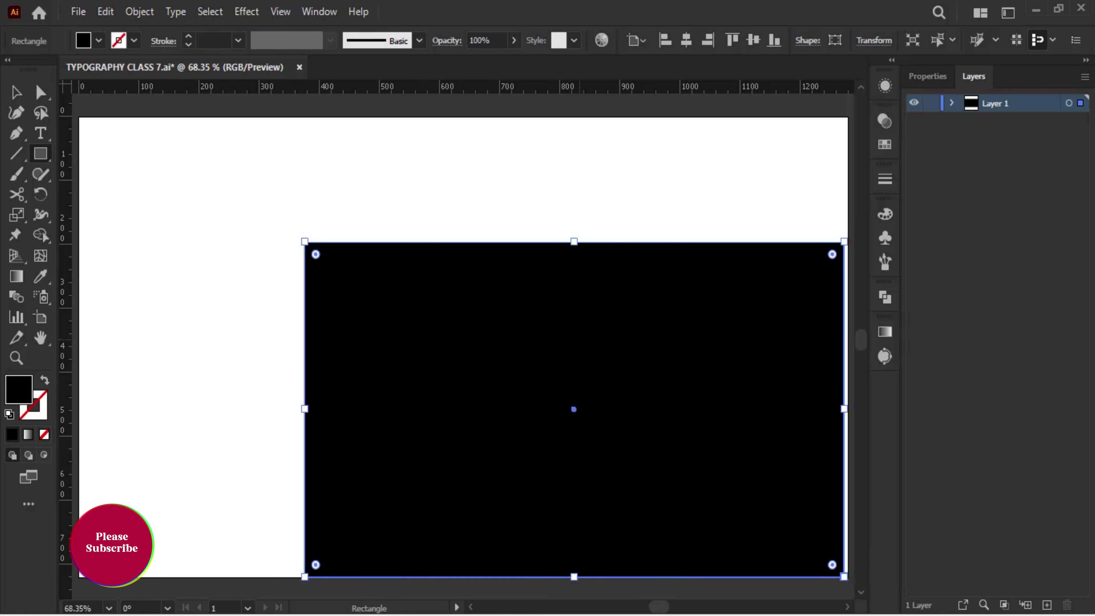
pyautogui.moveTo(305, 241); pyautogui.dragTo(79, 116)
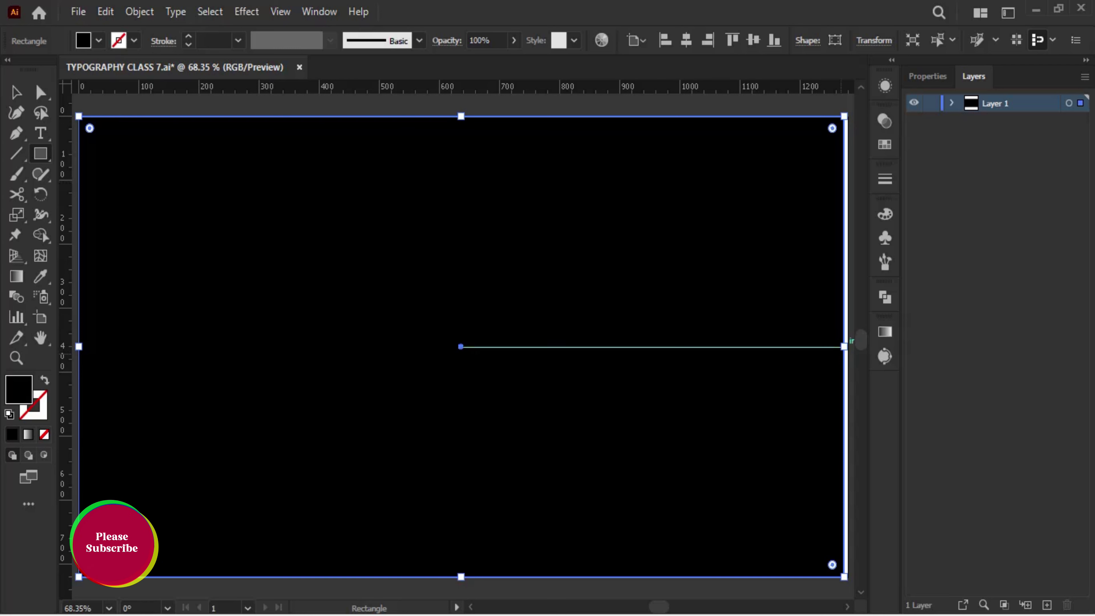
pyautogui.moveTo(844, 347); pyautogui.dragTo(848, 346)
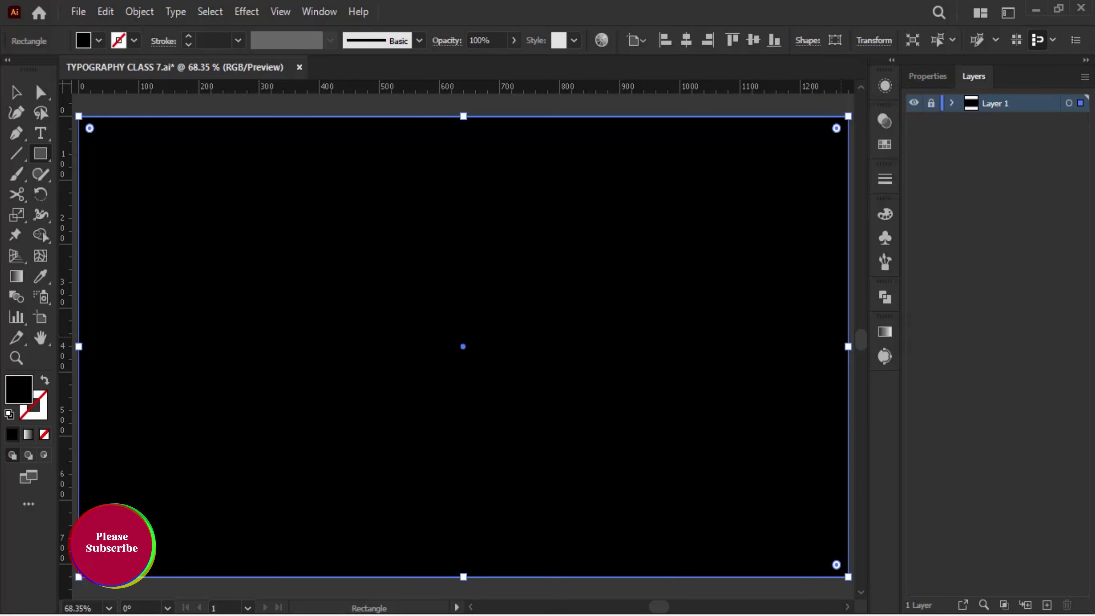
pyautogui.hotkey('ctrl', 'l')
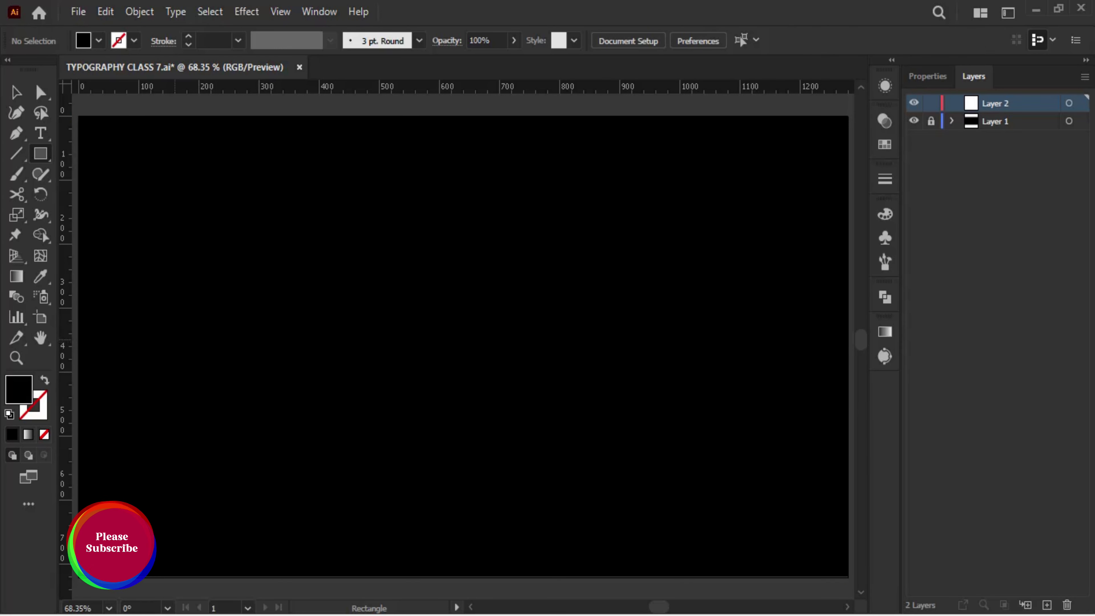
# Place a text object on the black background with a pure white (FFFFFF) fill.
pyautogui.press('t')
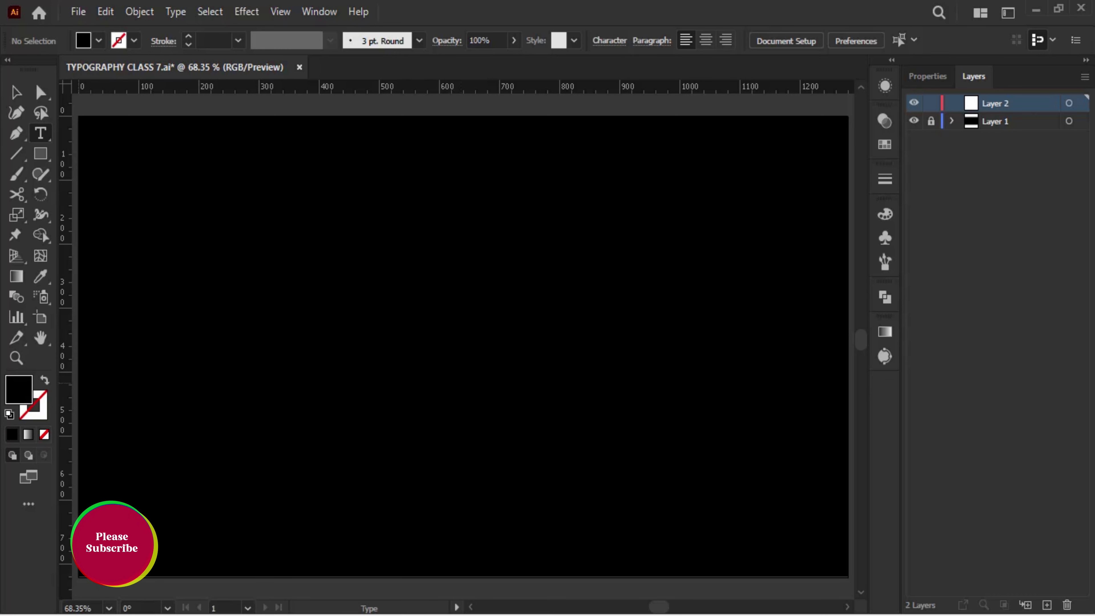
pyautogui.write('FFFFFF')
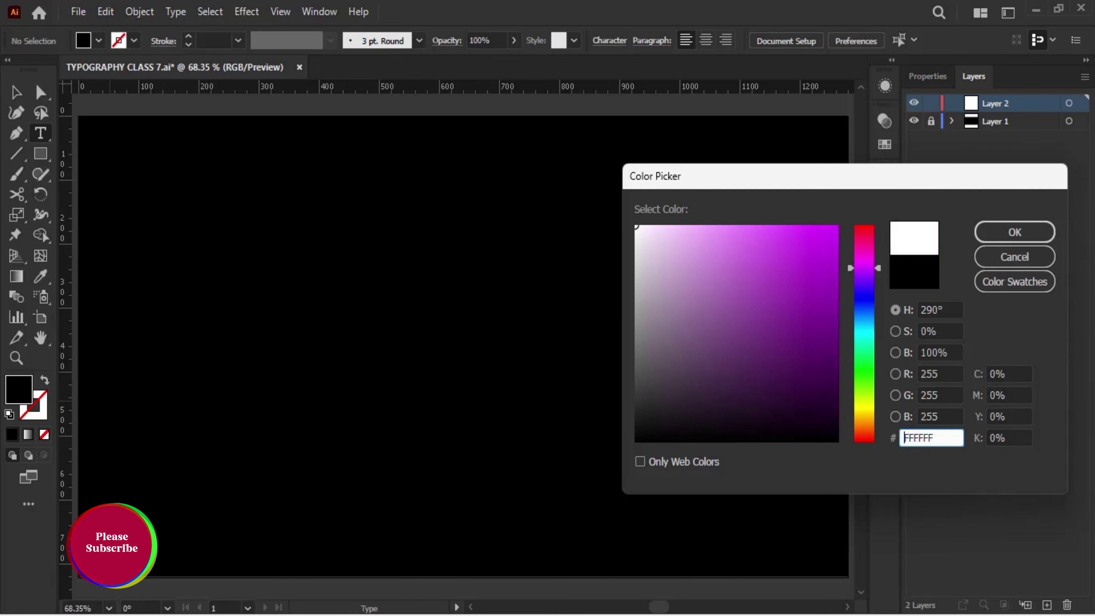
pyautogui.press('Return')
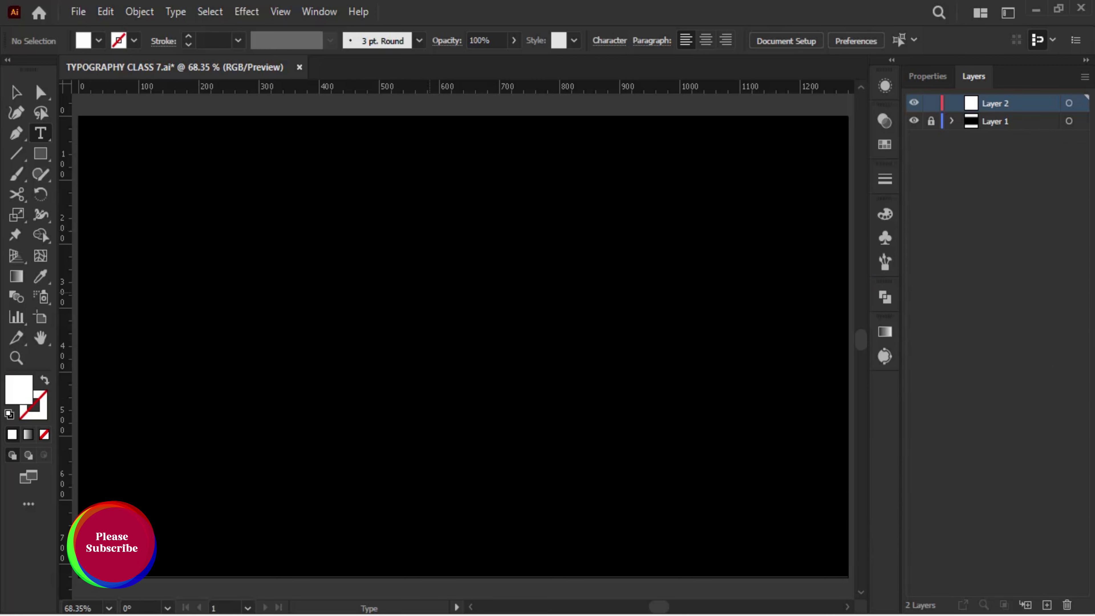
pyautogui.click(430, 293)
pyautogui.doubleClick(18, 389)
pyautogui.write('F1EDF2FFFFFF')
pyautogui.press('Return')
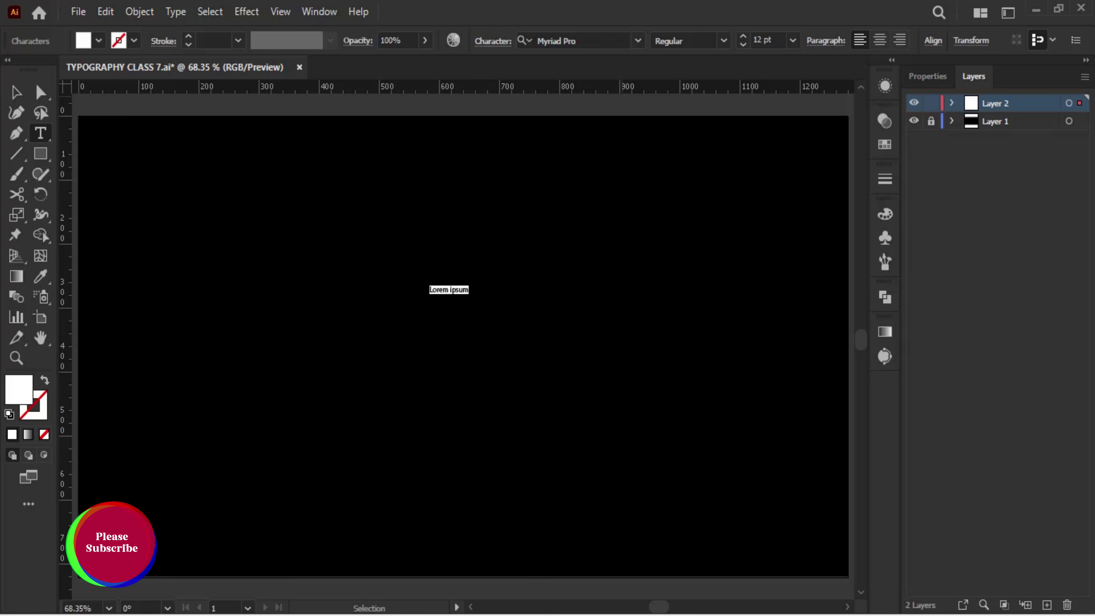
# Set the text size to 72 pt and type GREAT over GRAPHIC on two lines.
pyautogui.click(793, 40)
pyautogui.click(810, 344)
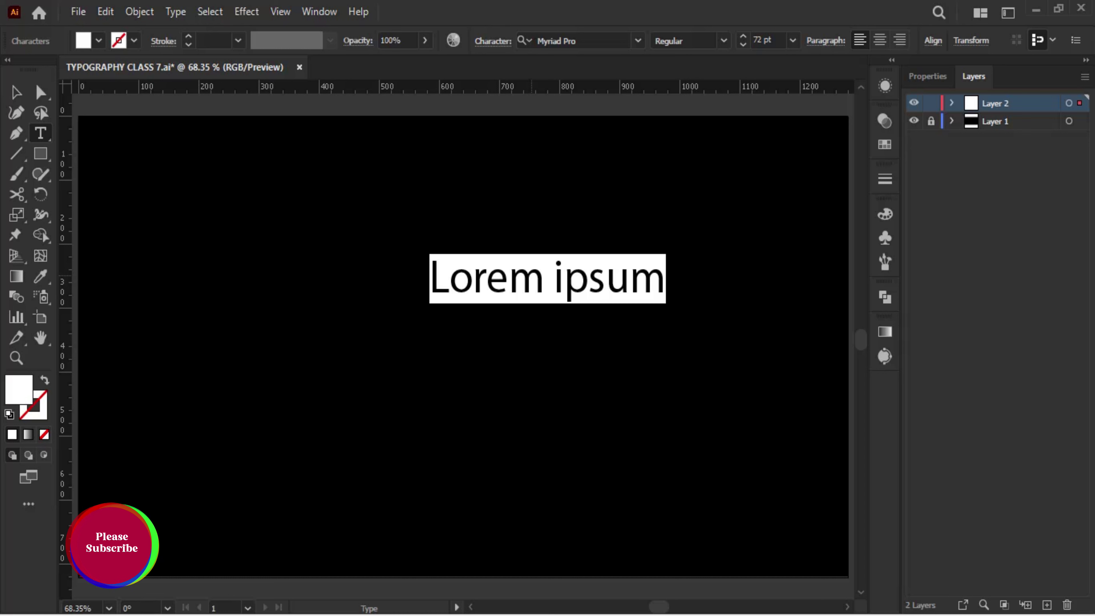
pyautogui.write('GREAT ')
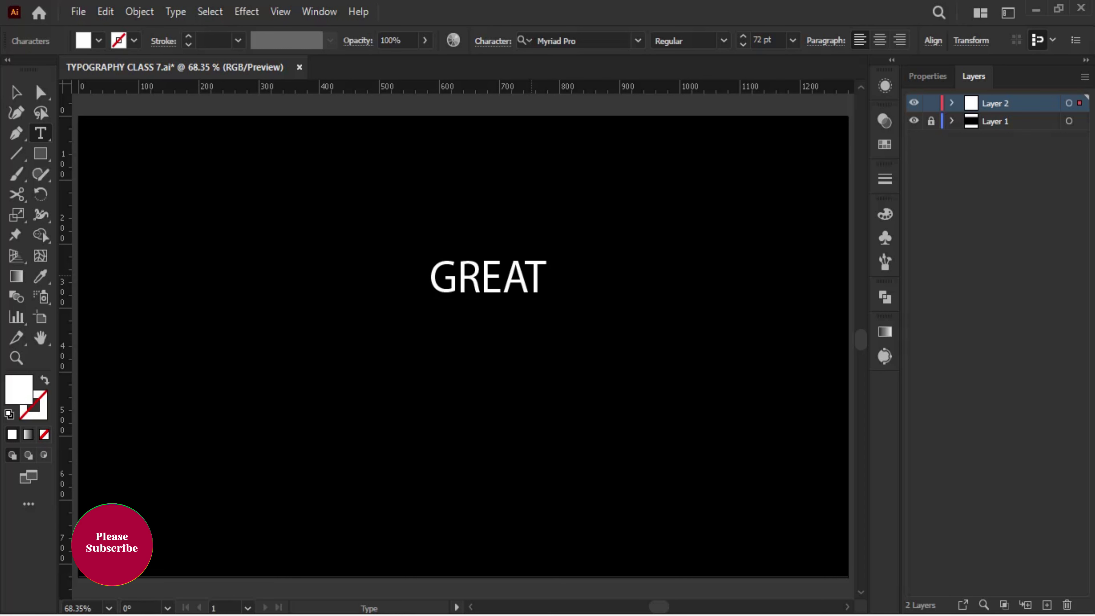
pyautogui.write('RE')
pyautogui.press('BackSpace')
pyautogui.press('BackSpace')
pyautogui.press('BackSpace')
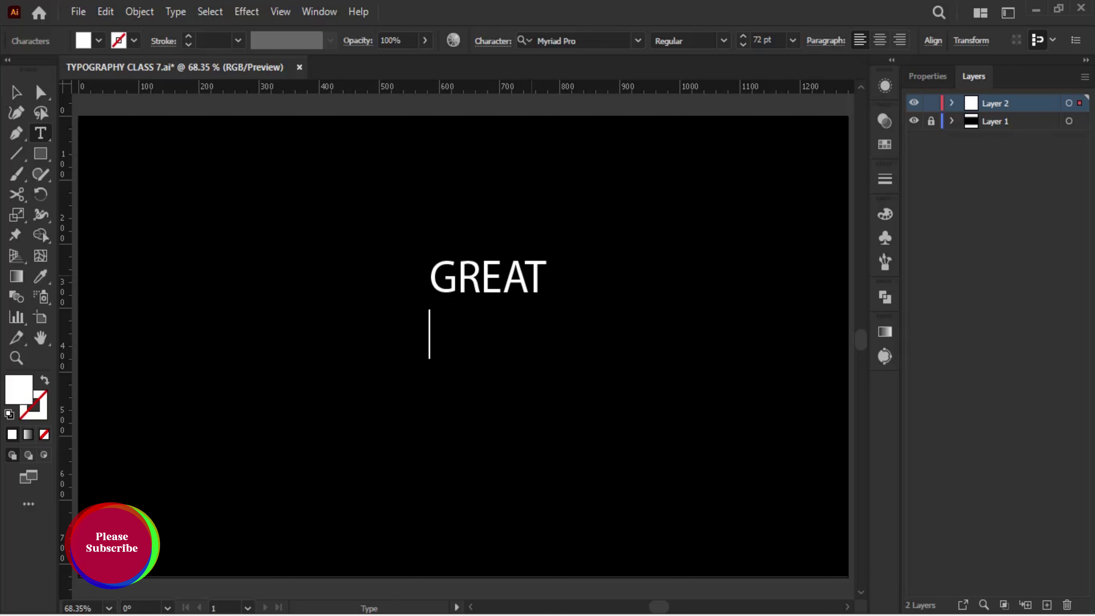
pyautogui.write('GRAPHIC')
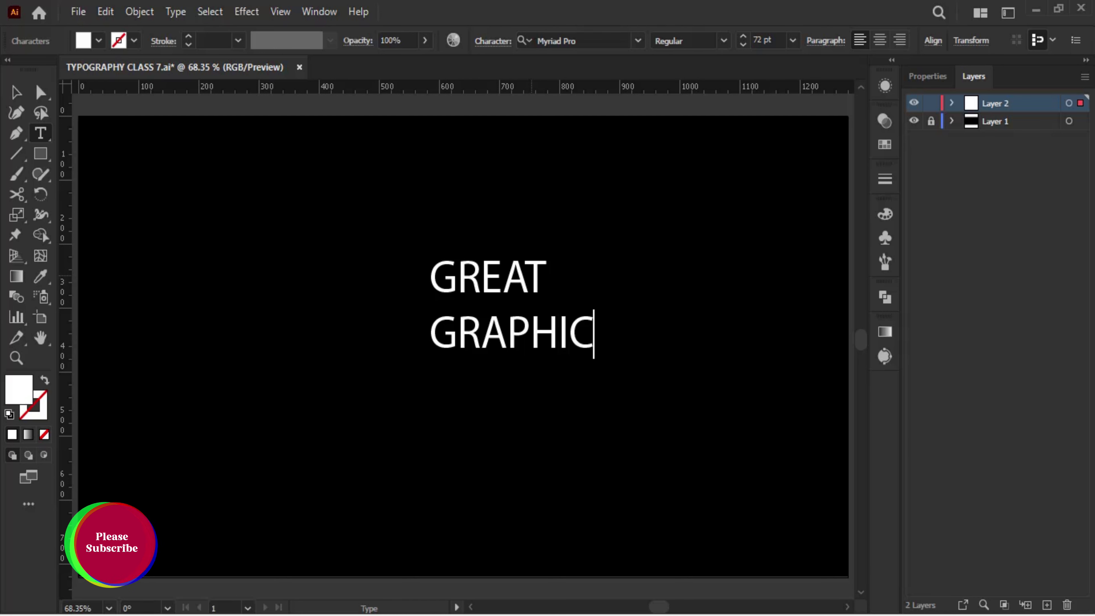
pyautogui.press('Escape')
pyautogui.click(638, 40)
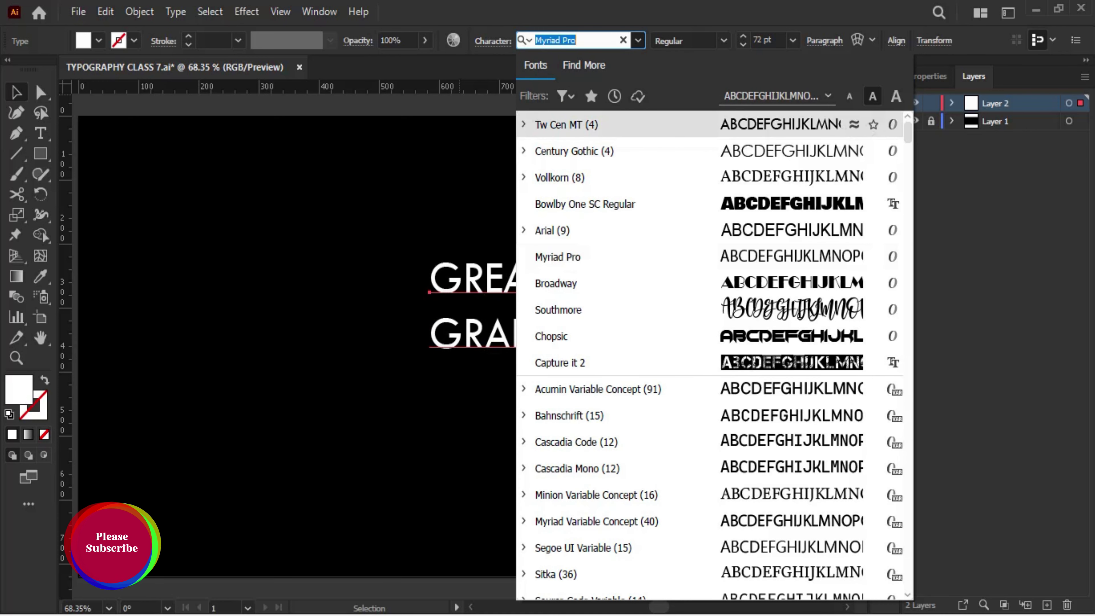
# Apply Tw Cen MT, scale the text up to about 192.5 pt and nudge it into place.
pyautogui.click(566, 124)
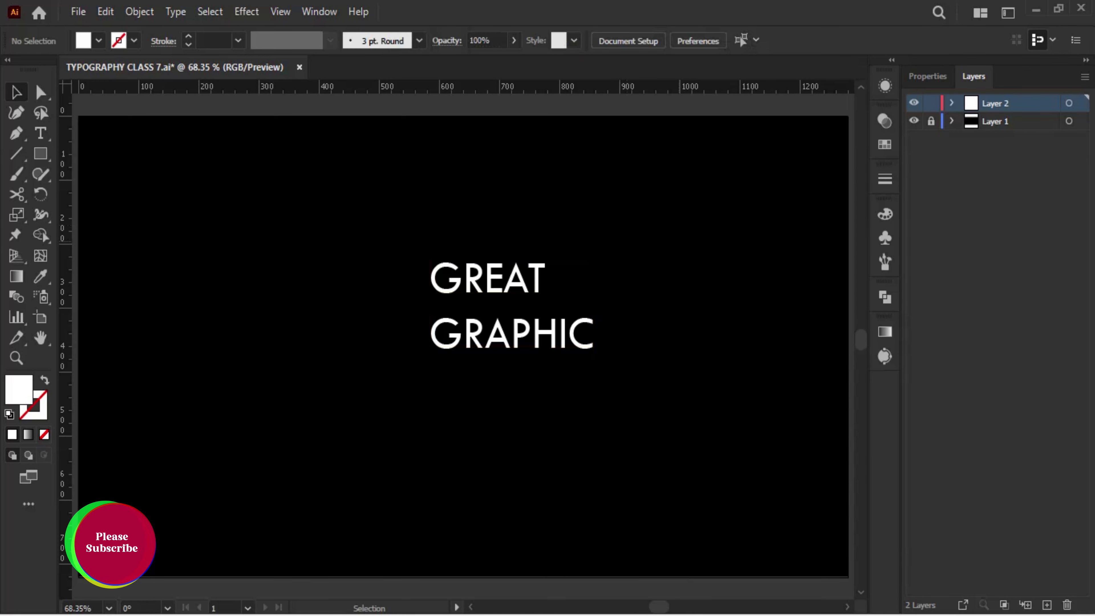
pyautogui.moveTo(672, 241); pyautogui.dragTo(537, 344)
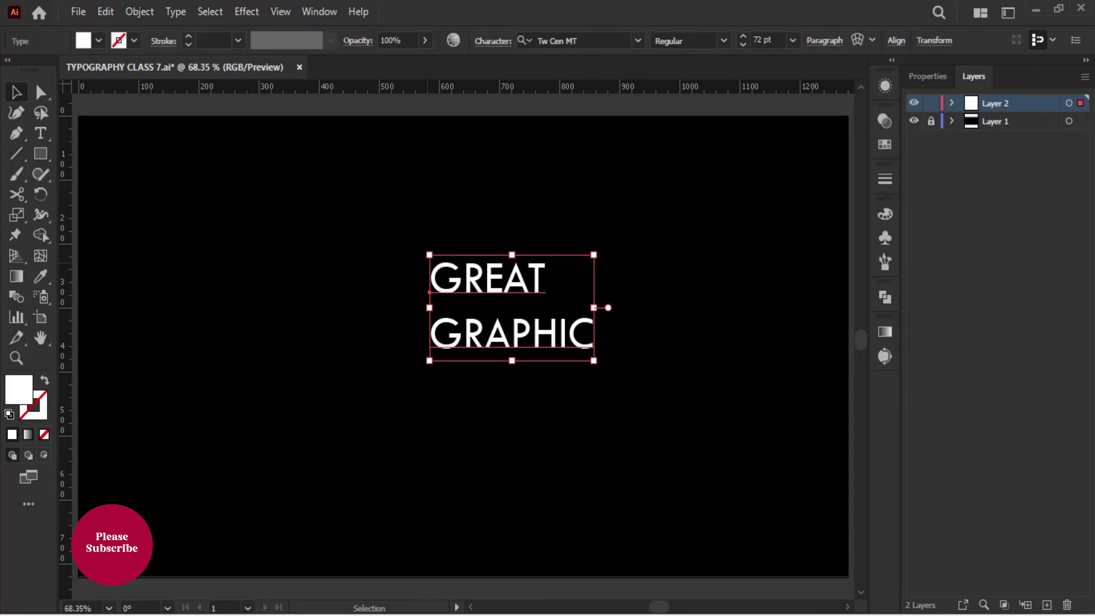
pyautogui.moveTo(429, 255); pyautogui.dragTo(292, 167)
pyautogui.hotkey('shift', 'Down')
pyautogui.hotkey('shift', 'Down')
pyautogui.hotkey('shift', 'Down')
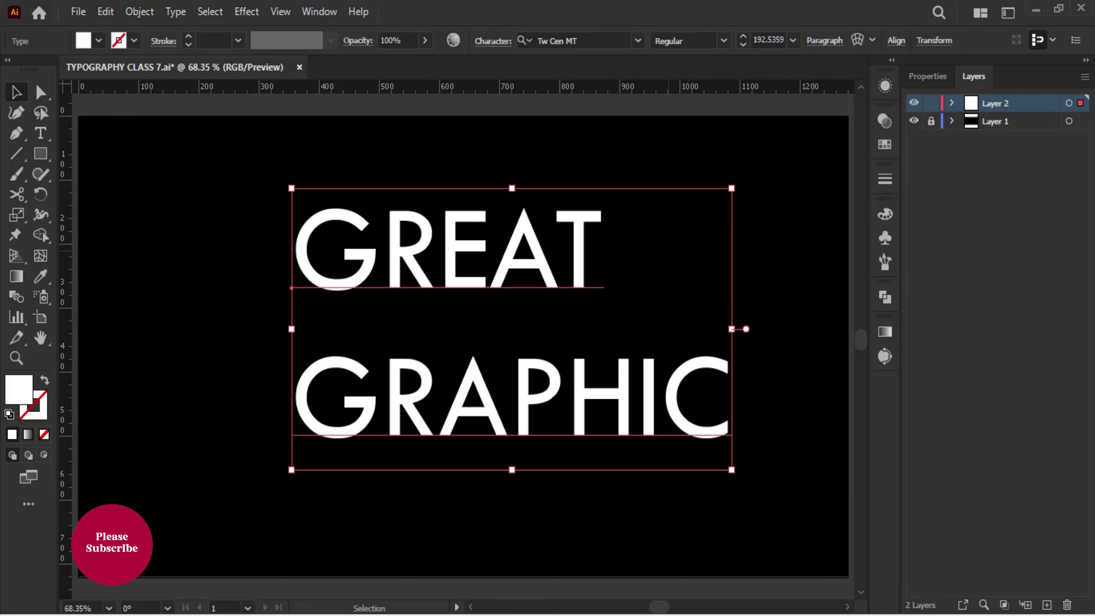
pyautogui.hotkey('shift', 'Left')
pyautogui.hotkey('shift', 'Left')
pyautogui.hotkey('shift', 'Left')
pyautogui.hotkey('shift', 'Up')
pyautogui.hotkey('shift', 'Up')
pyautogui.click(637, 41)
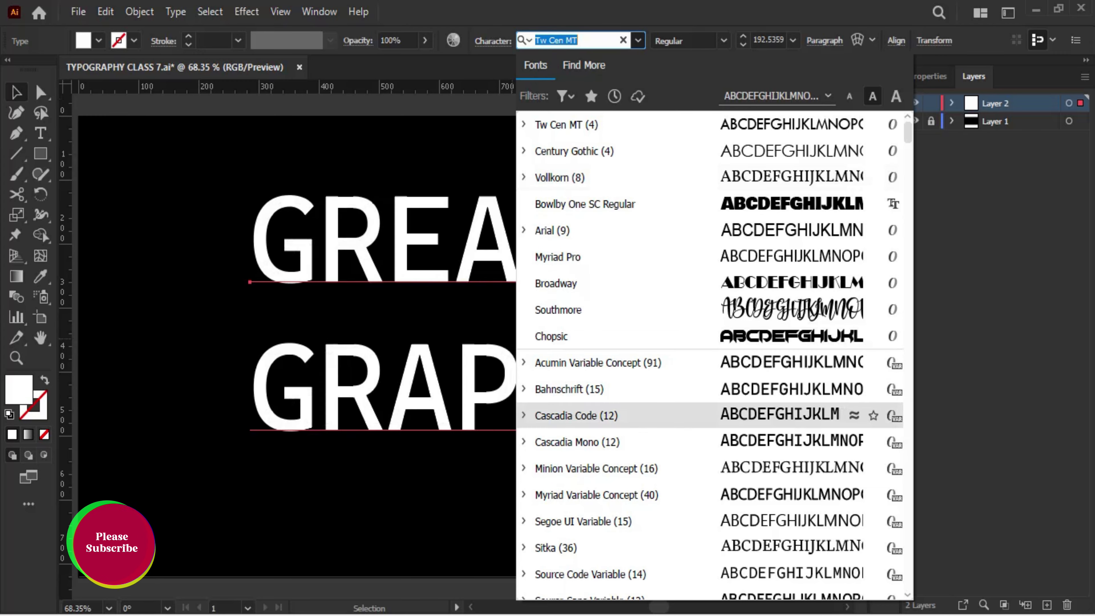
pyautogui.press('Return')
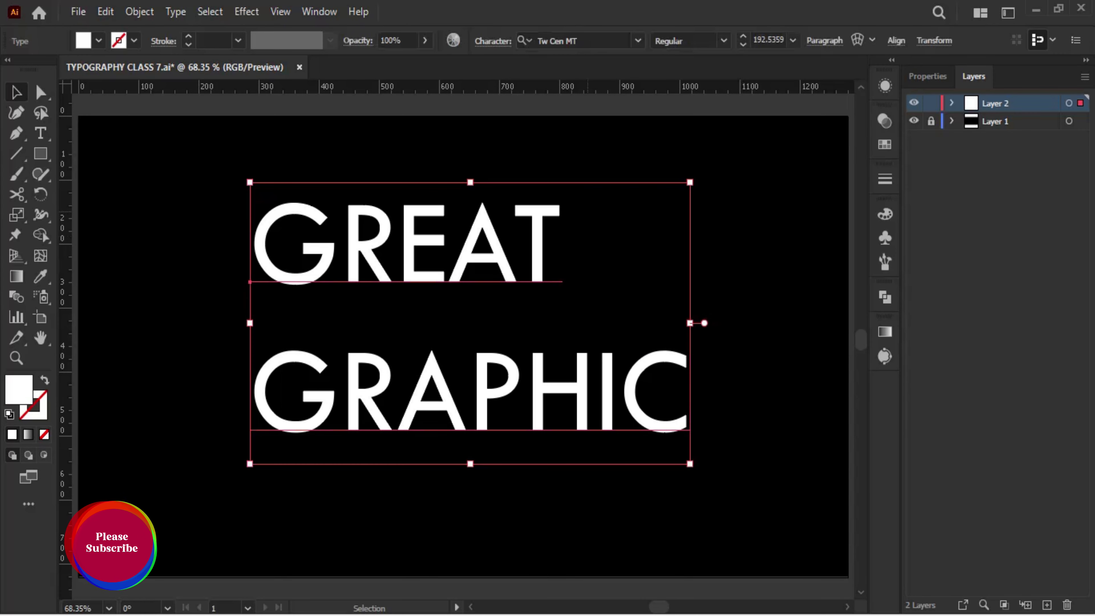
pyautogui.click(139, 12)
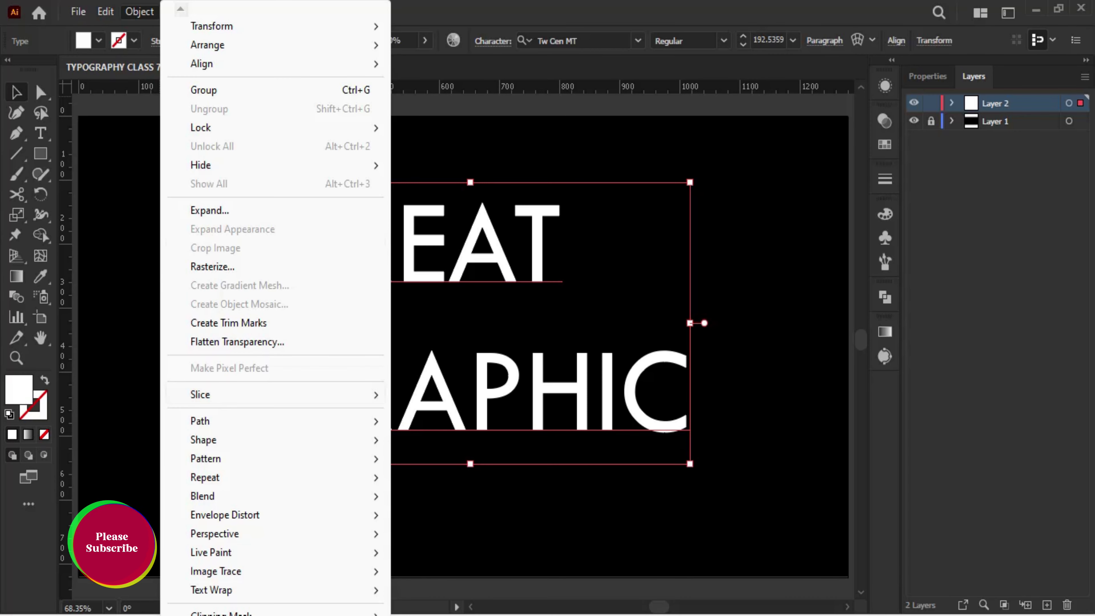
# Expand the text into outlines and ungroup the outlined letters.
pyautogui.click(202, 208)
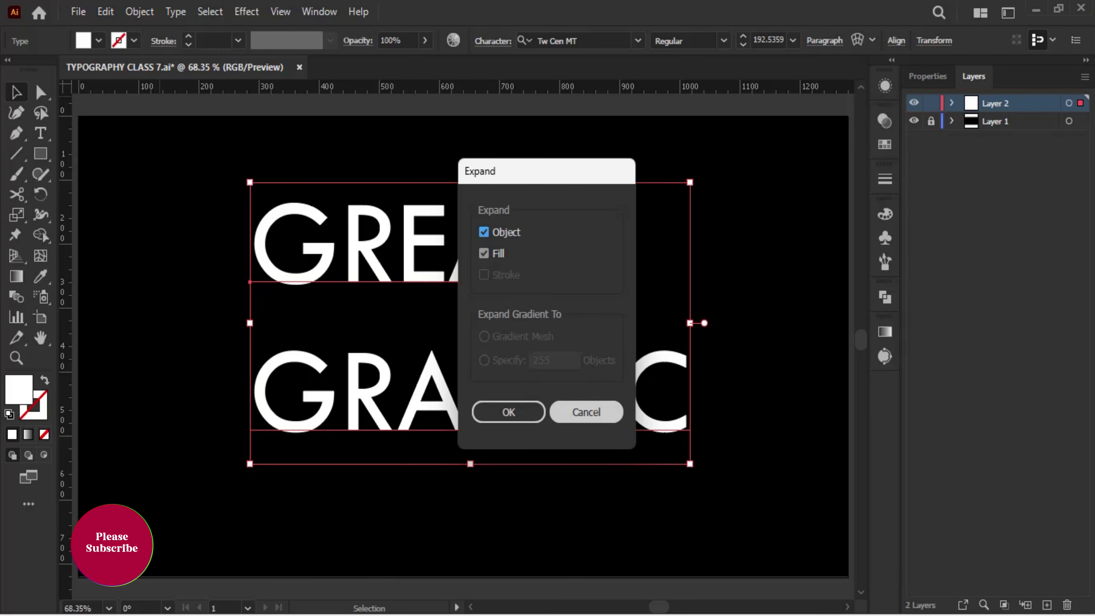
pyautogui.click(508, 412)
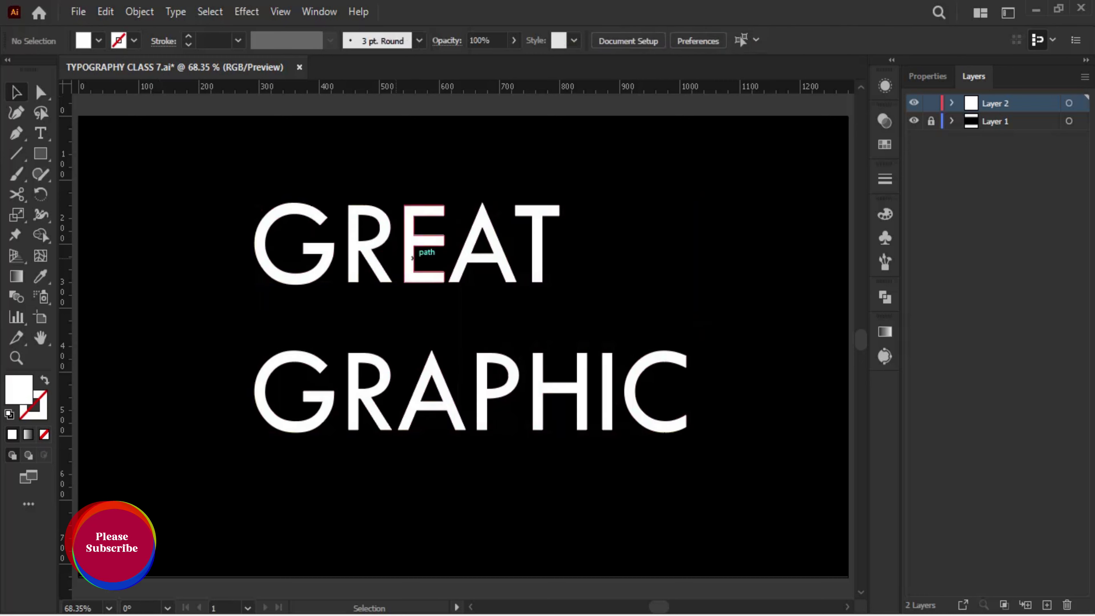
pyautogui.rightClick(435, 258)
pyautogui.click(470, 405)
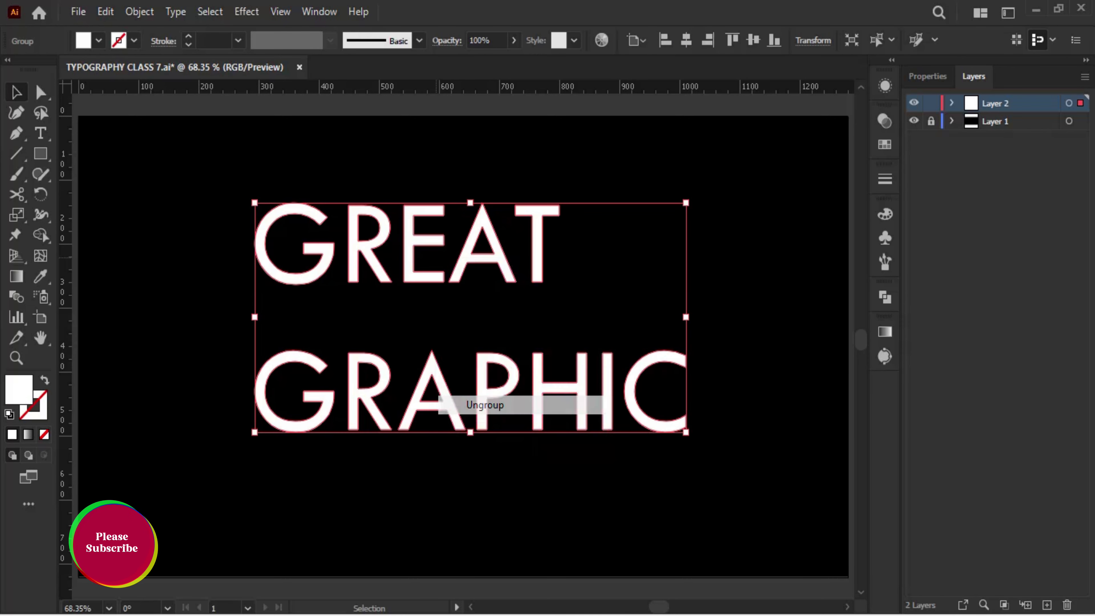
pyautogui.hotkey('ctrl', 'shift', 'a')
# Move and shrink GREAT so it sits centred above GRAPHIC.
pyautogui.moveTo(233, 289); pyautogui.dragTo(405, 193)
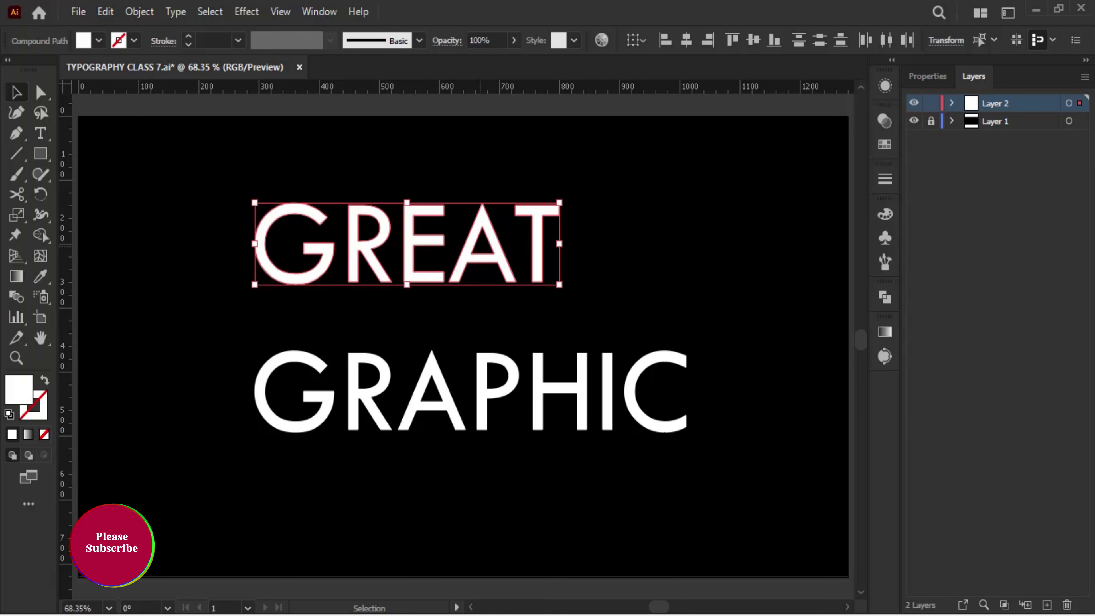
pyautogui.click(482, 241)
pyautogui.hotkey('ctrl', 'shift', 'a')
pyautogui.moveTo(559, 245); pyautogui.dragTo(584, 304)
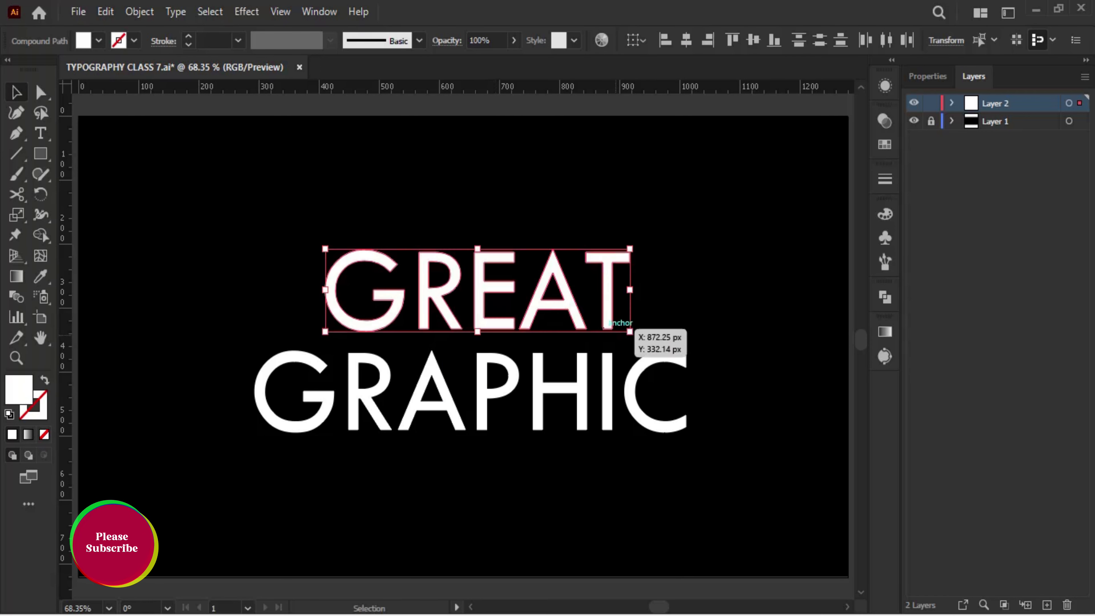
pyautogui.moveTo(589, 304); pyautogui.dragTo(599, 323)
pyautogui.moveTo(226, 373)
pyautogui.mouseDown()
pyautogui.moveTo(686, 418)
pyautogui.moveTo(699, 436)
pyautogui.mouseUp()
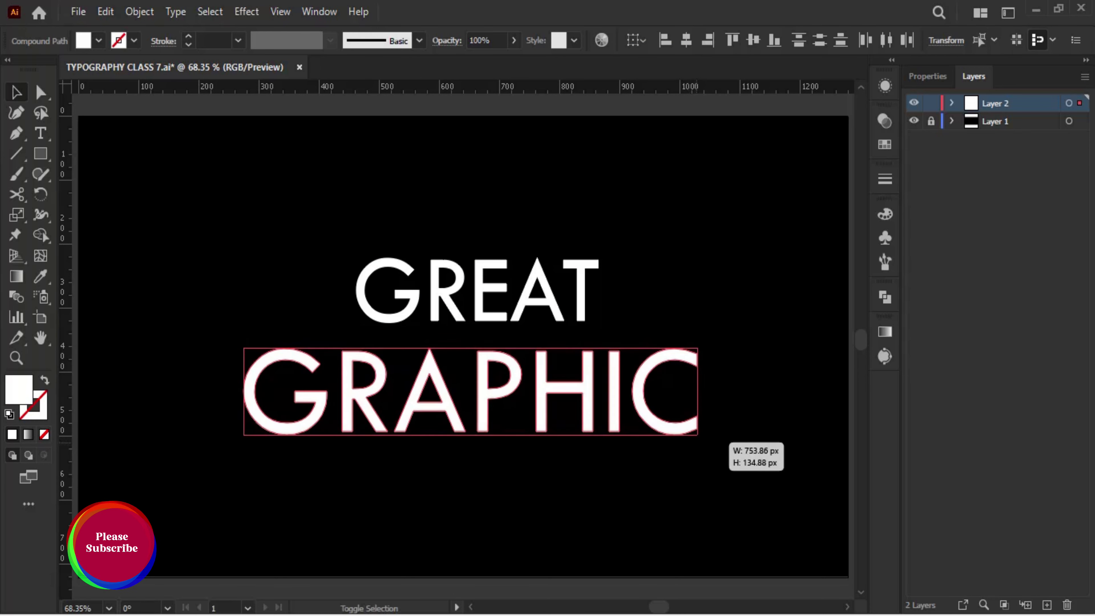
pyautogui.click(333, 236)
# Enlarge GREAT to span GRAPHIC's width, then list Layer 2's objects.
pyautogui.click(446, 278)
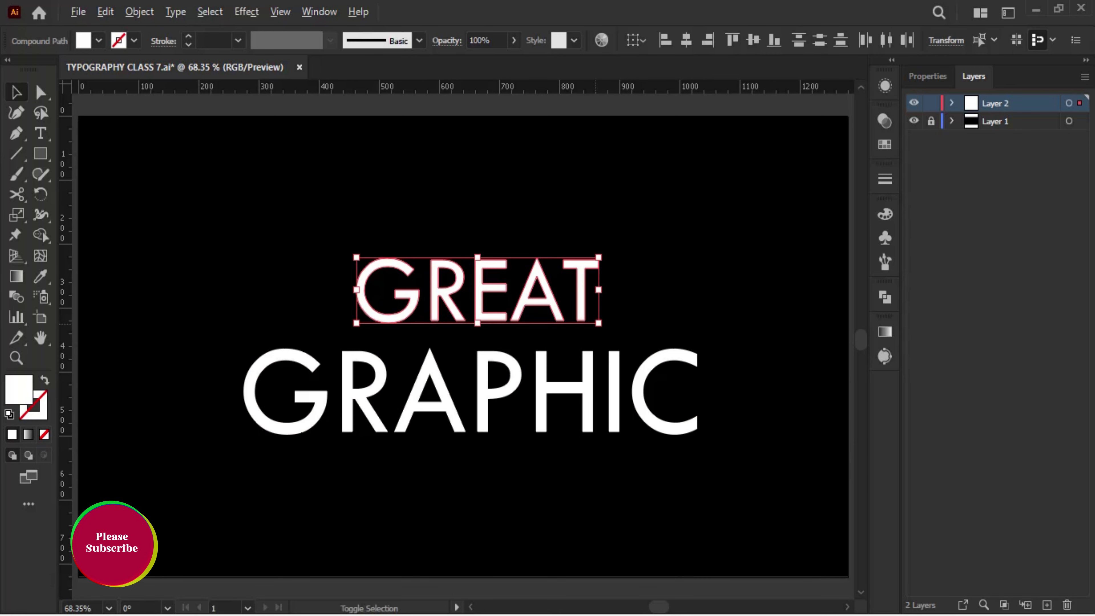
pyautogui.moveTo(599, 323); pyautogui.dragTo(607, 337)
pyautogui.click(309, 402)
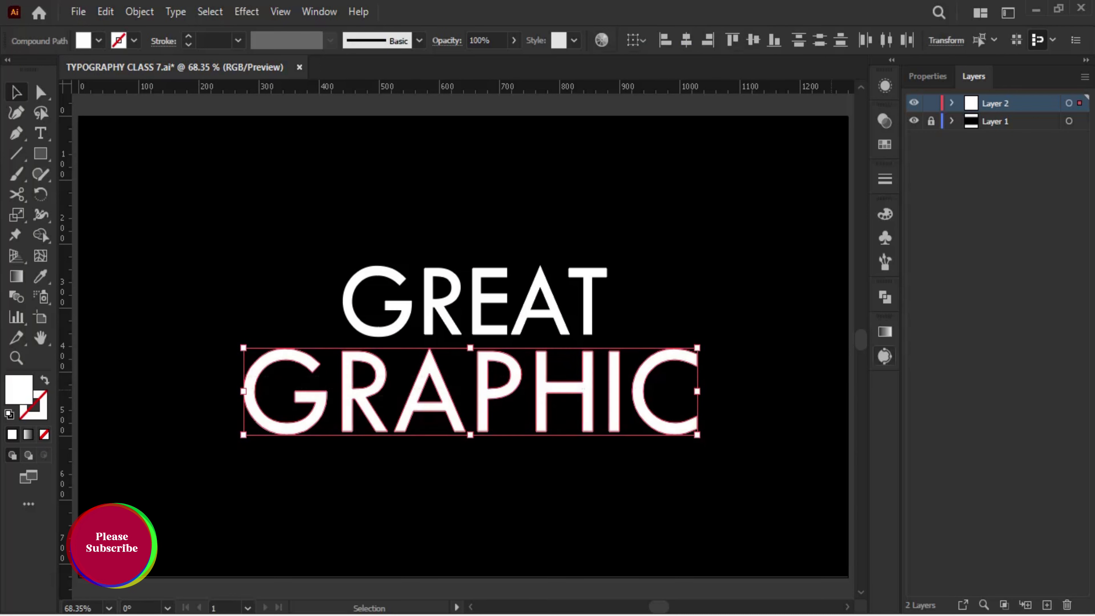
pyautogui.click(518, 518)
pyautogui.click(951, 104)
# Hide GRAPHIC, widen GREAT, zoom in on the G and start a Pen cutting line below it.
pyautogui.click(914, 121)
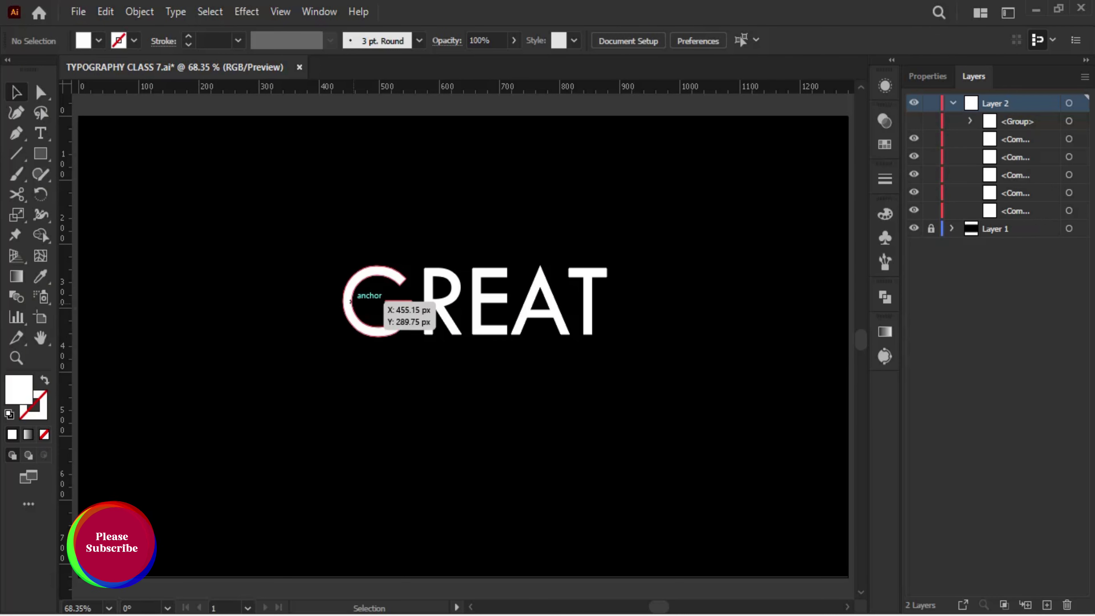
pyautogui.click(351, 297)
pyautogui.moveTo(607, 302); pyautogui.dragTo(629, 302)
pyautogui.hotkey('ctrl', 'shift', 'a')
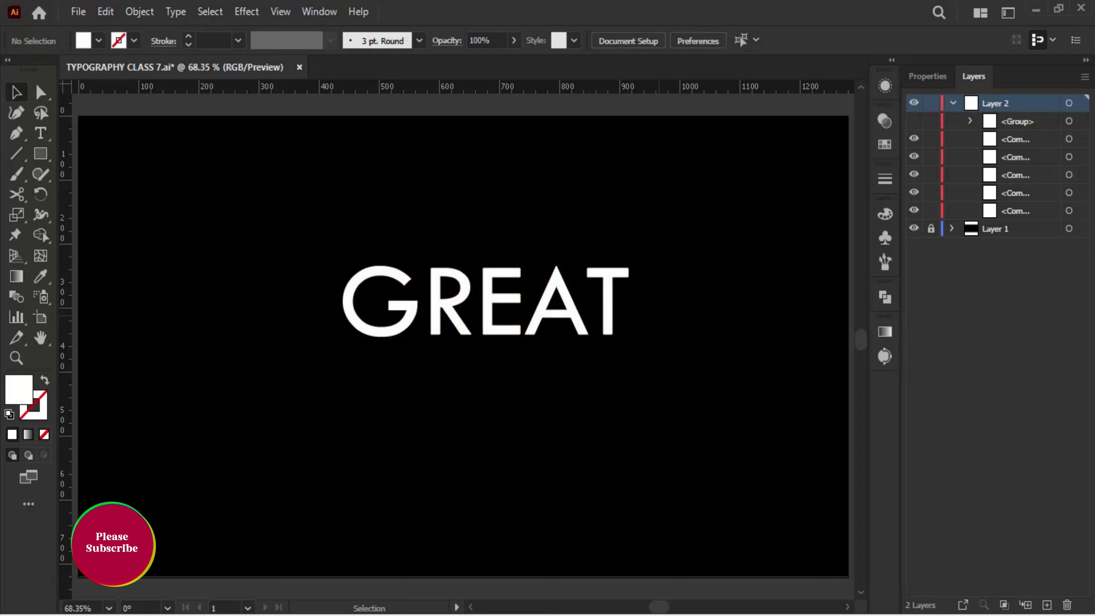
pyautogui.hotkey('ctrl', '1')
pyautogui.hotkey('ctrl', 'a')
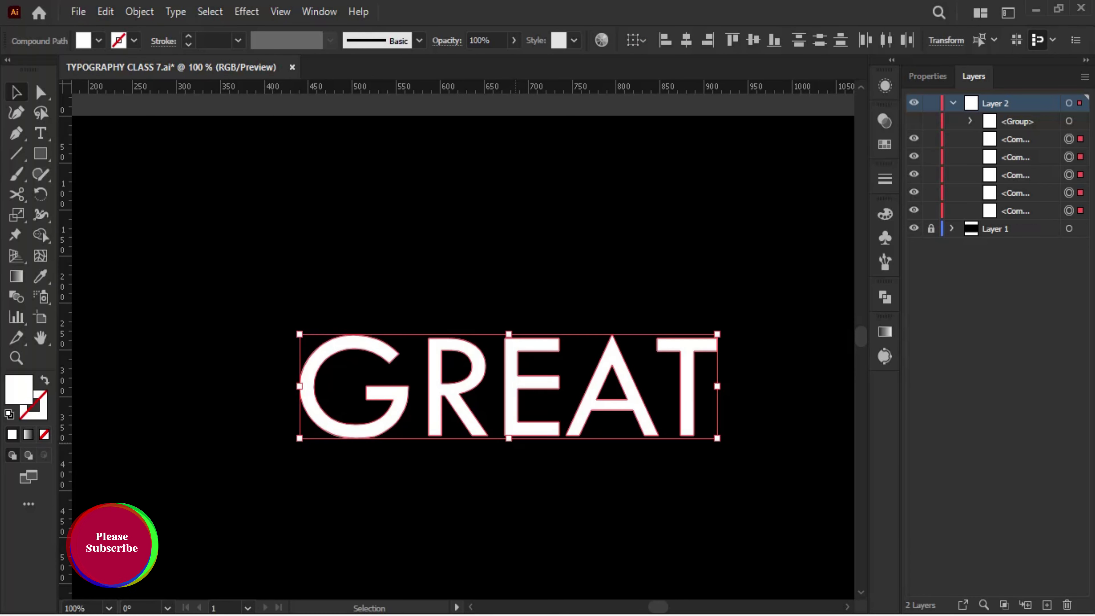
pyautogui.hotkey('ctrl', 'shift', 'a')
pyautogui.hotkey('ctrl', '+')
pyautogui.press('p')
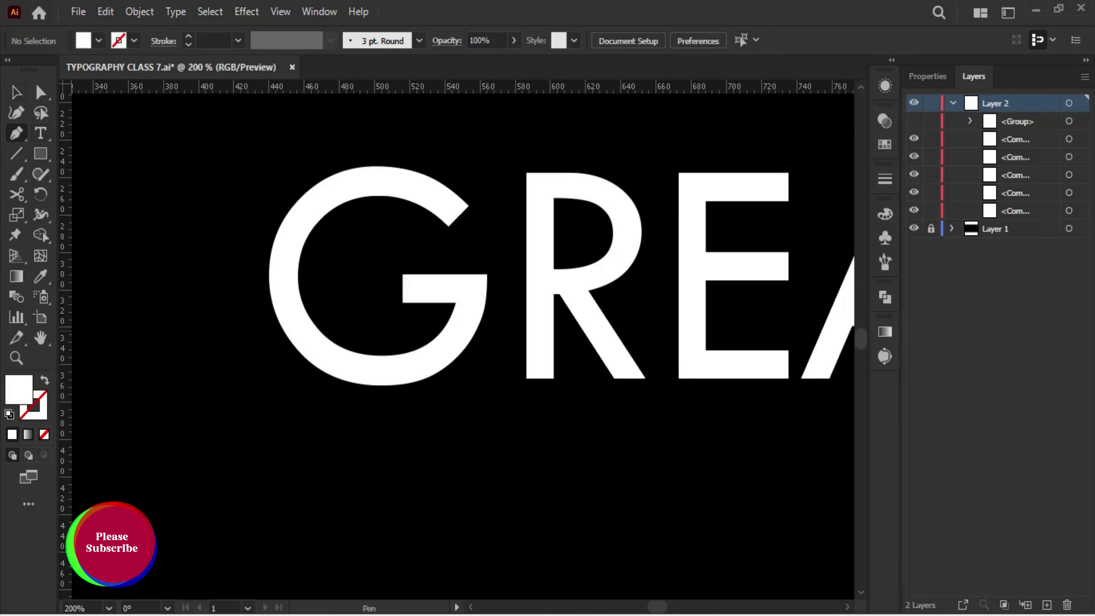
pyautogui.click(378, 338)
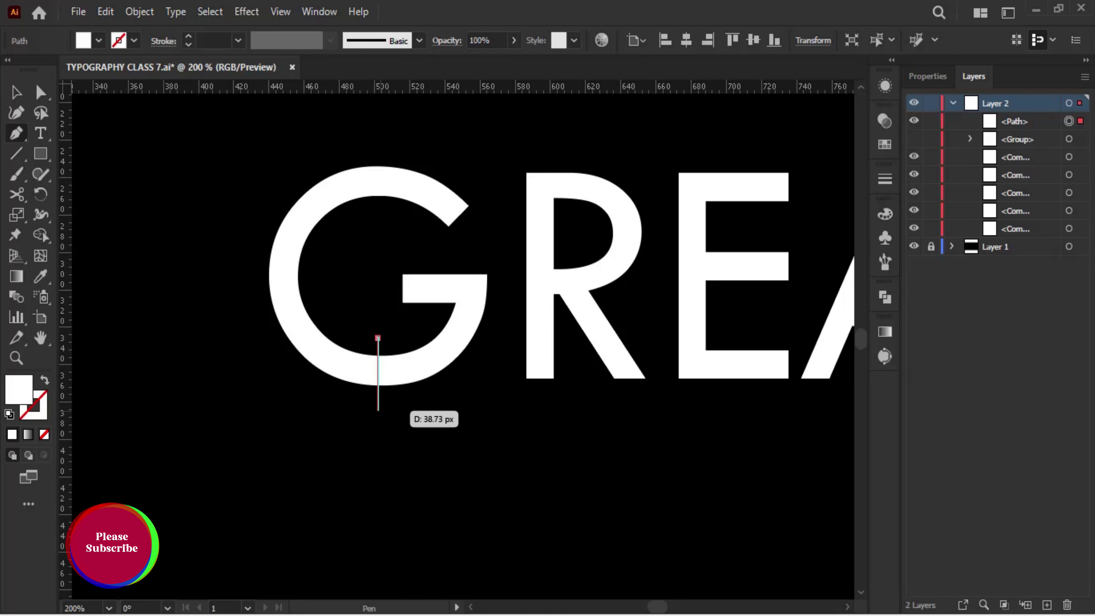
# Undo repeatedly back to the original live GREAT GRAPHIC text, zoomed out to the artboard.
pyautogui.hotkey('ctrl', 'z')
pyautogui.hotkey('ctrl', 'z')
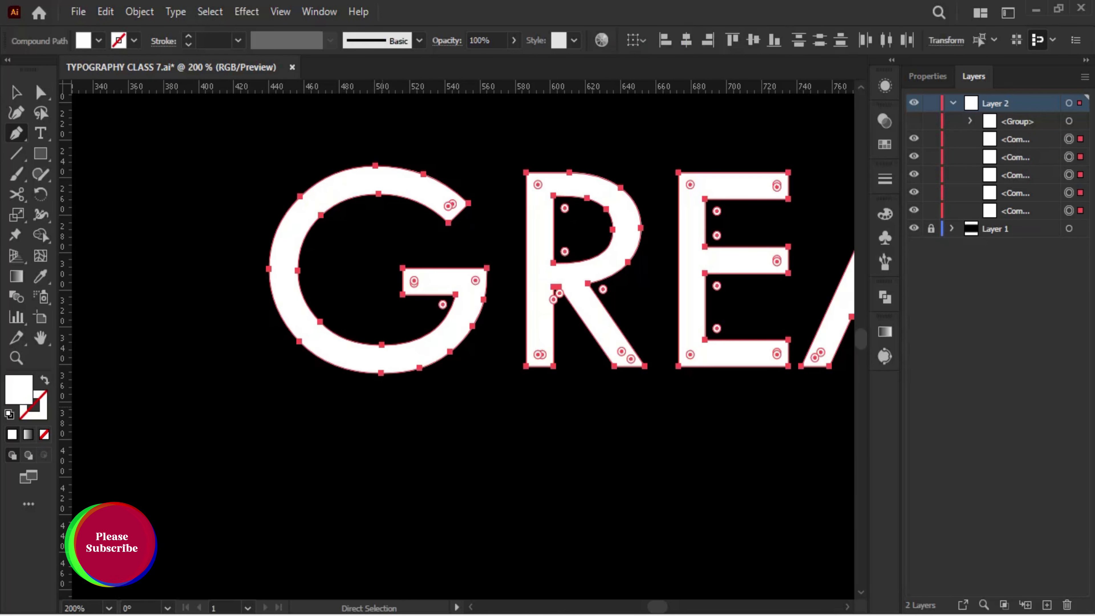
pyautogui.hotkey('ctrl', 'z')
pyautogui.hotkey('ctrl', 'z')
pyautogui.hotkey('ctrl', '-')
pyautogui.hotkey('ctrl', '-')
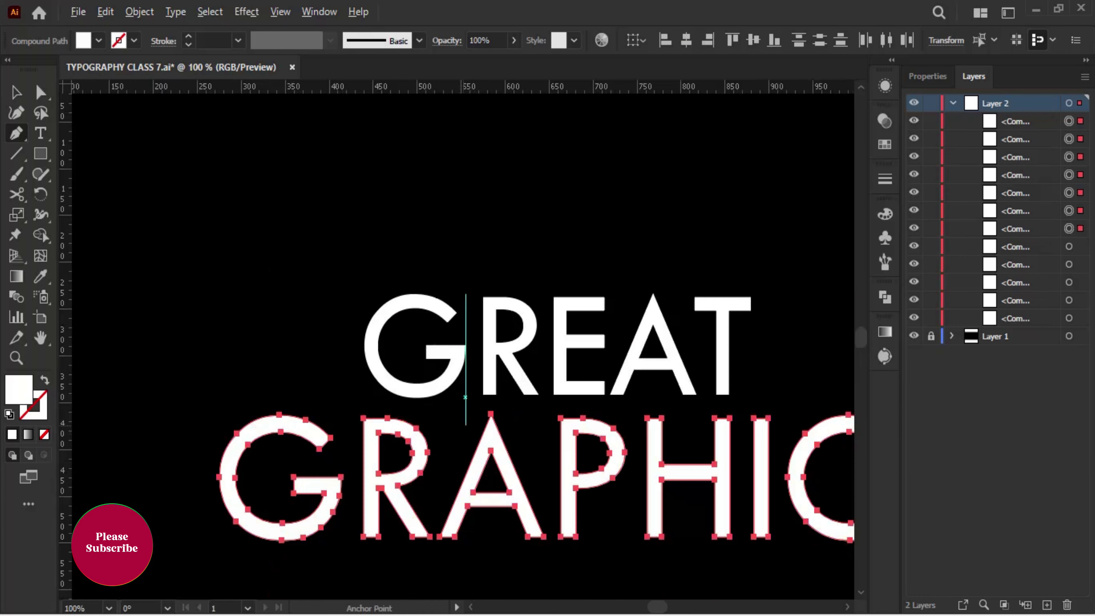
pyautogui.hotkey('ctrl', '-')
pyautogui.hotkey('ctrl', '-')
pyautogui.hotkey('ctrl', 'z')
pyautogui.hotkey('ctrl', 'z')
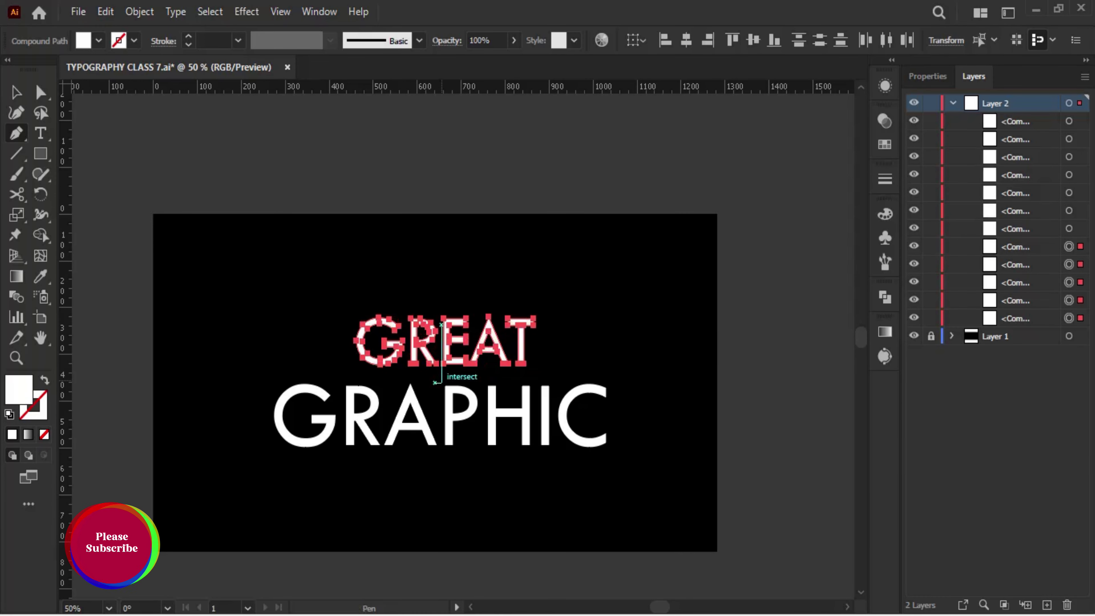
pyautogui.hotkey('ctrl', 'z')
pyautogui.hotkey('ctrl', 'z')
pyautogui.hotkey('ctrl', 'z')
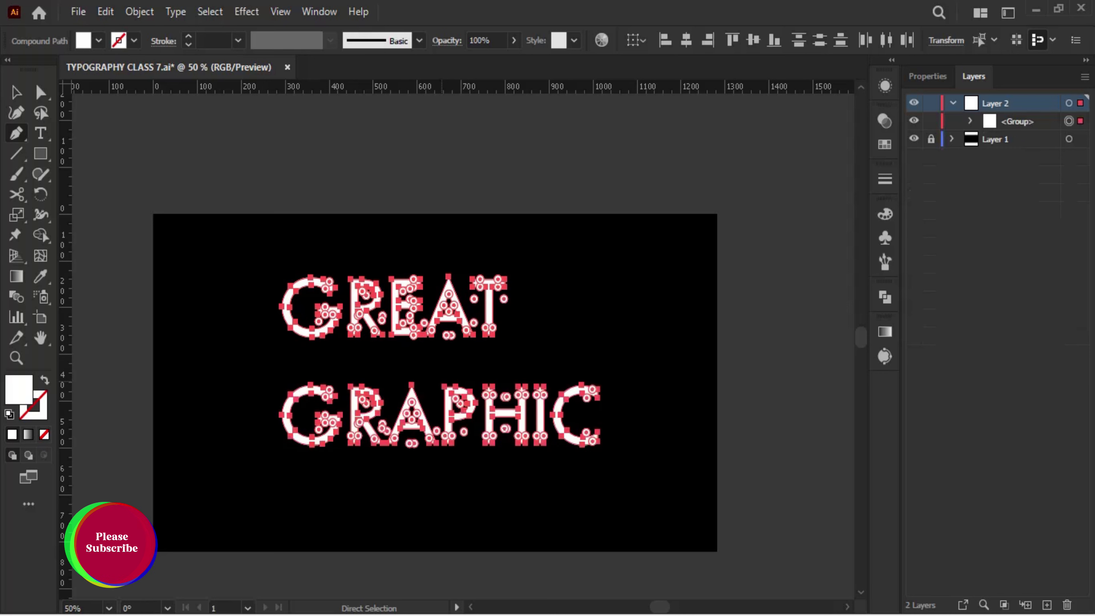
pyautogui.hotkey('ctrl', 'z')
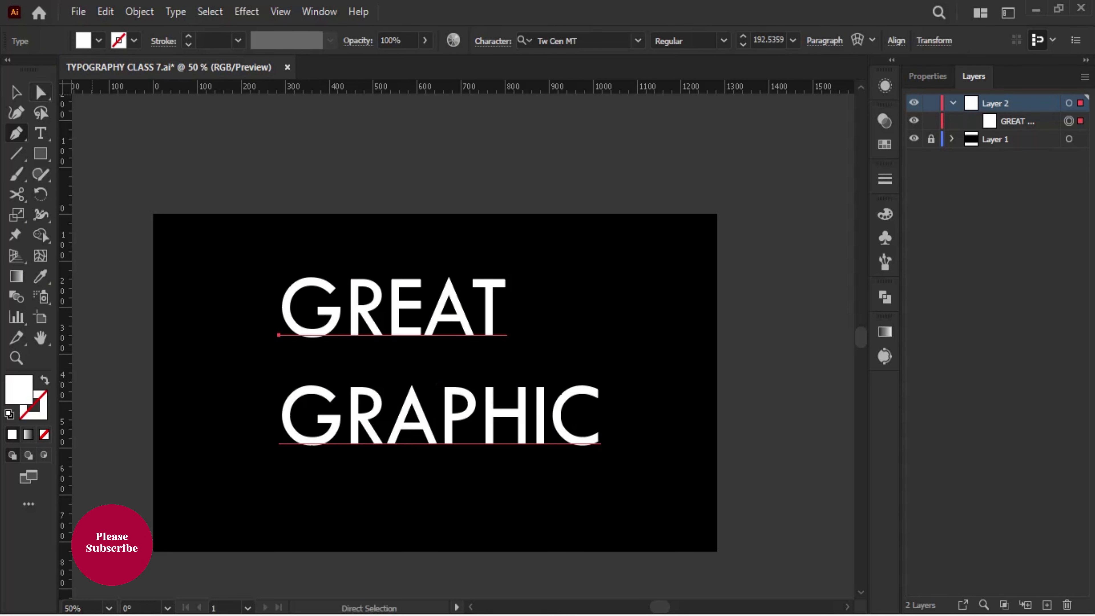
# Make the text Bold and widen its letter tracking.
pyautogui.press('v')
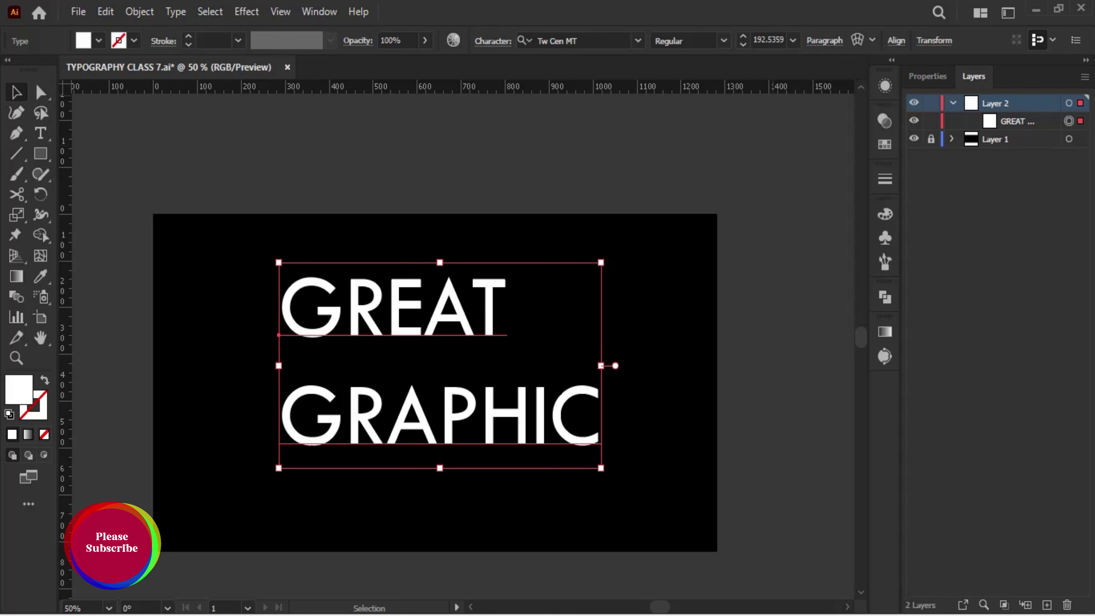
pyautogui.click(724, 40)
pyautogui.click(673, 95)
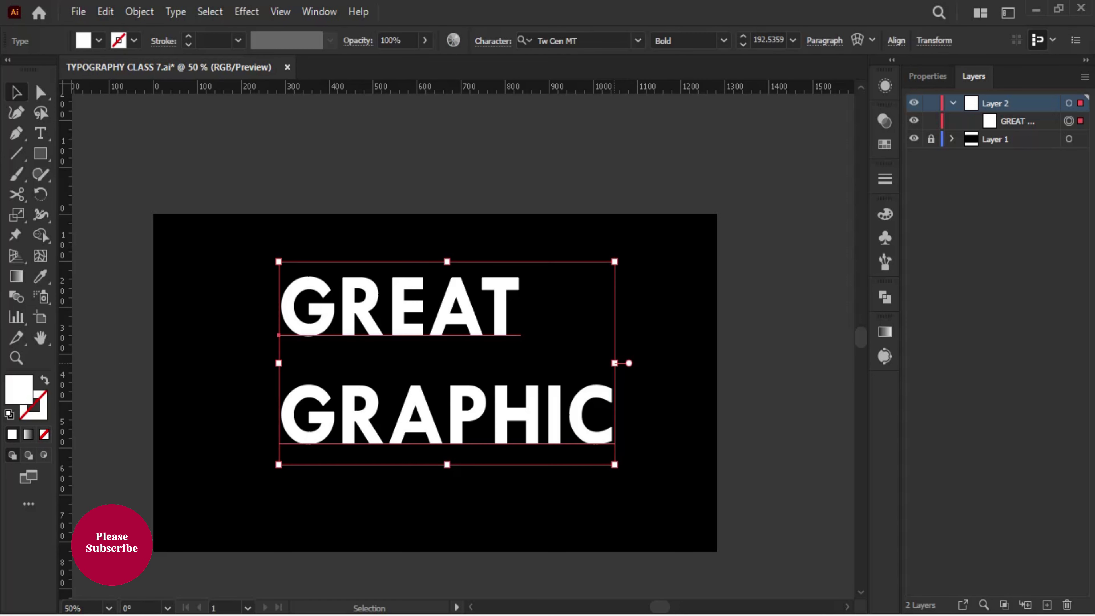
pyautogui.hotkey('alt', 'Right')
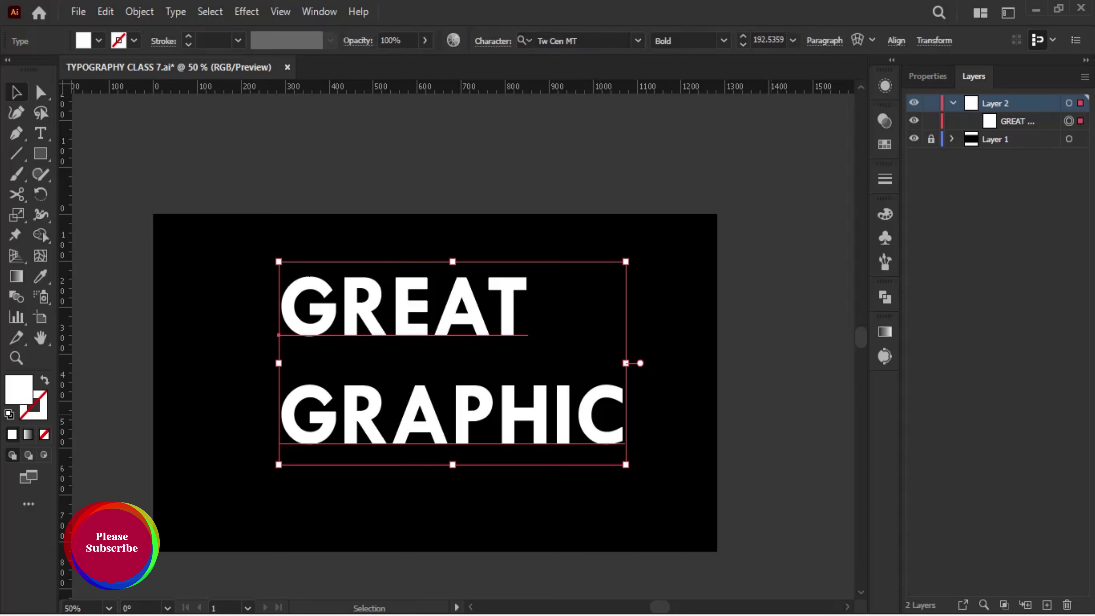
# Expand the bold text into outlines and ungroup it into separate letters.
pyautogui.click(140, 11)
pyautogui.click(139, 12)
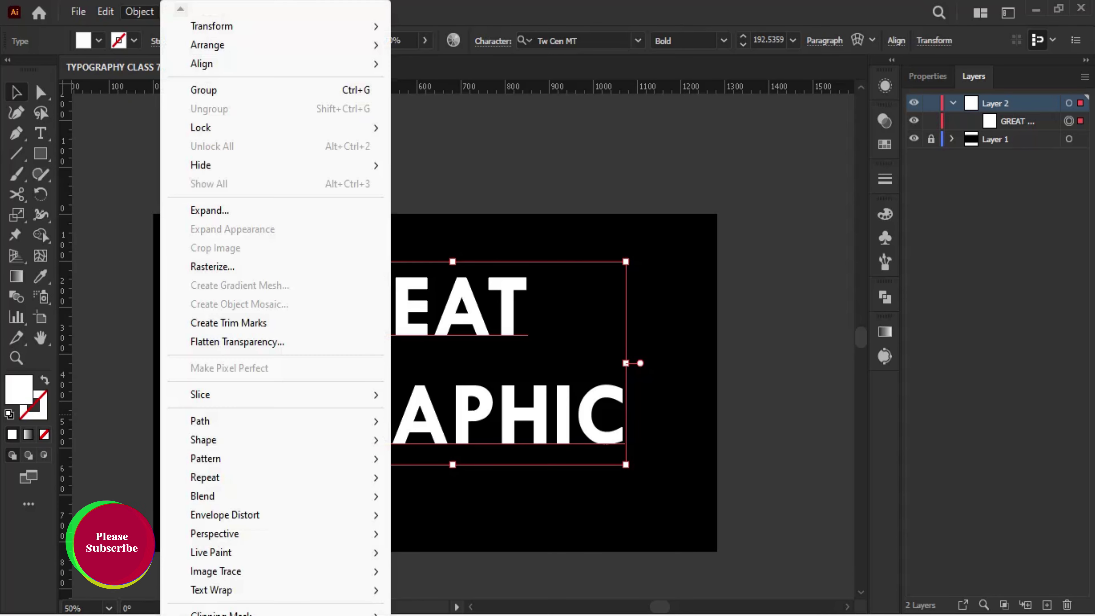
pyautogui.click(209, 210)
pyautogui.click(508, 411)
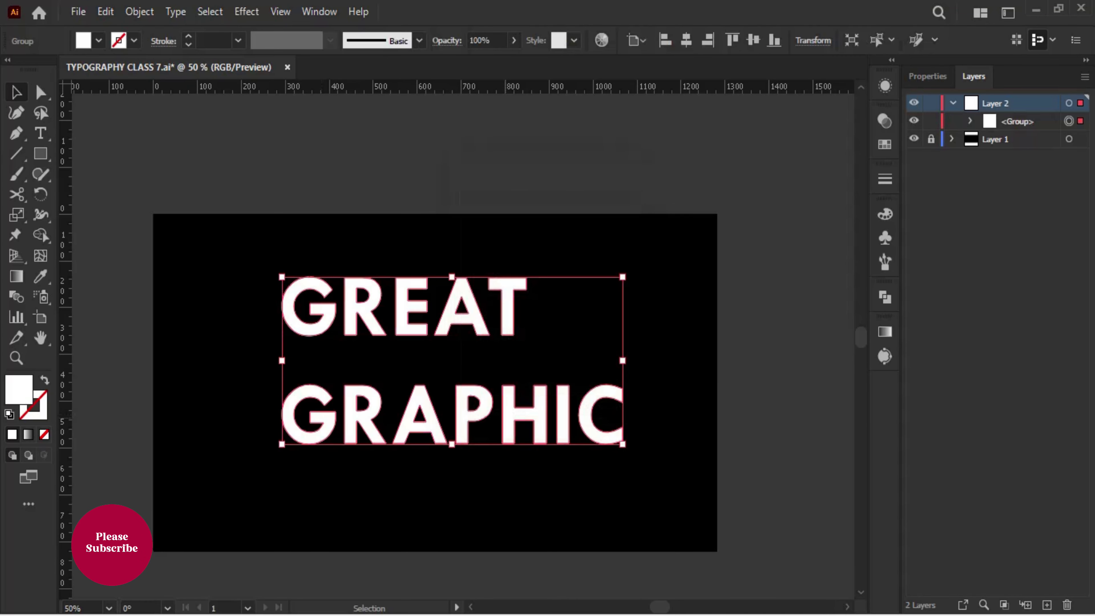
pyautogui.moveTo(228, 258); pyautogui.dragTo(434, 311)
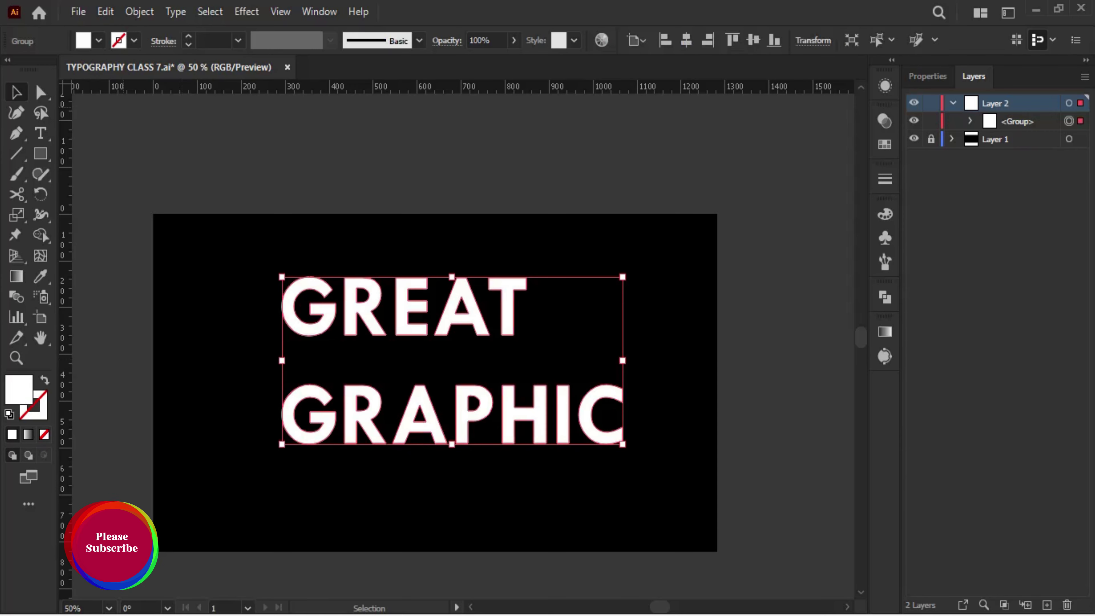
pyautogui.rightClick(397, 300)
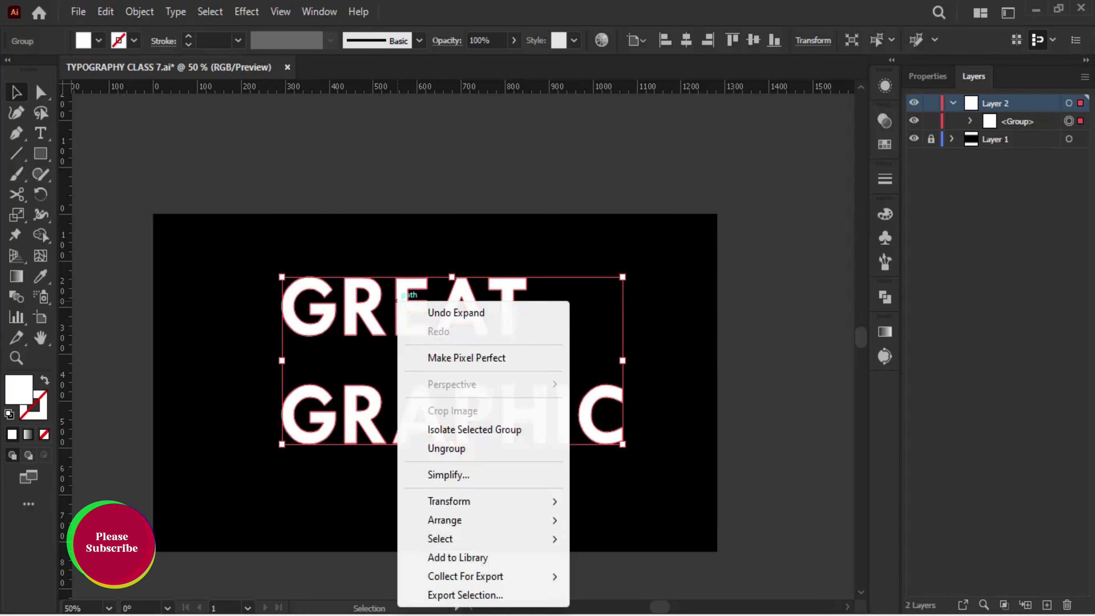
pyautogui.click(435, 448)
pyautogui.click(153, 215)
# Group the five GREAT letters, then group the GRAPHIC letters.
pyautogui.moveTo(153, 215); pyautogui.dragTo(534, 345)
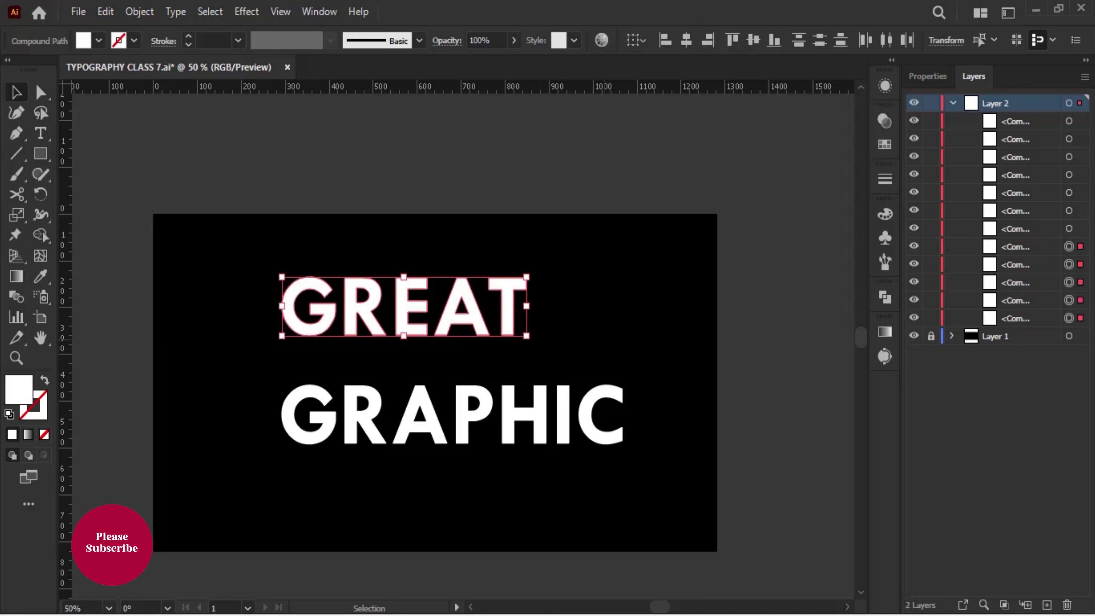
pyautogui.hotkey('ctrl', 'g')
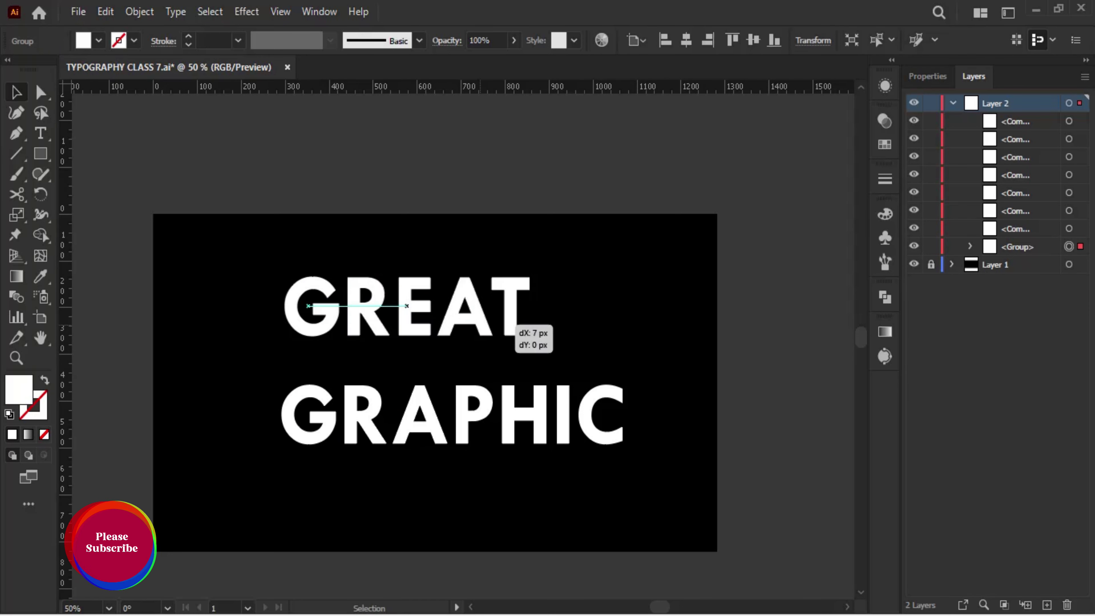
pyautogui.moveTo(405, 280); pyautogui.dragTo(455, 314)
pyautogui.click(431, 414)
pyautogui.press('a')
pyautogui.hotkey('ctrl', 'g')
pyautogui.press('v')
# Shrink the GREAT group about its centre and position it just above GRAPHIC.
pyautogui.click(216, 280)
pyautogui.click(465, 345)
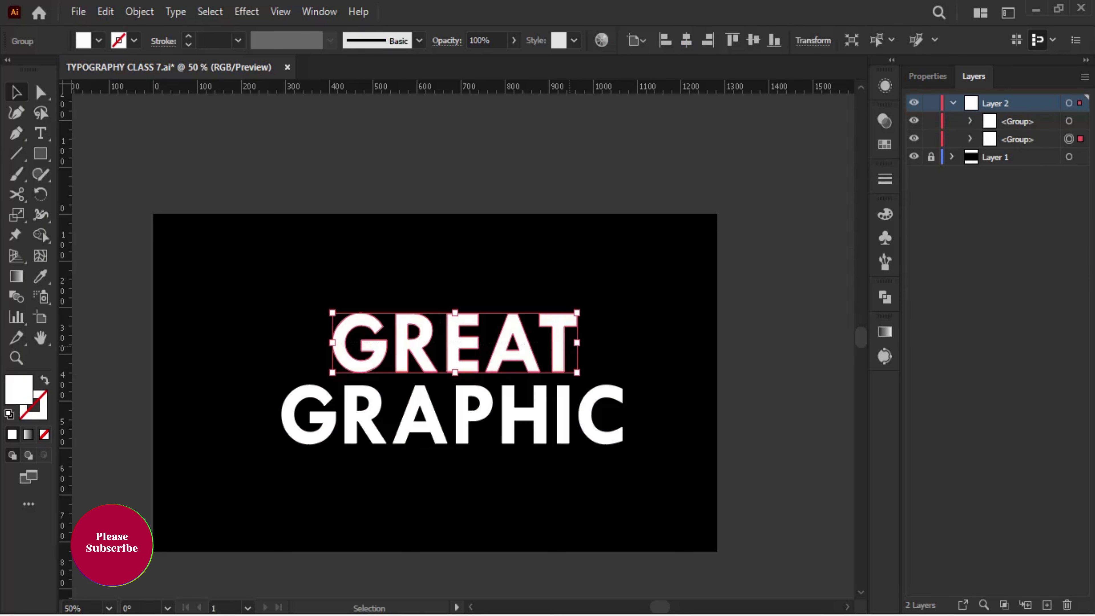
pyautogui.moveTo(577, 372)
pyautogui.mouseDown()
pyautogui.moveTo(508, 362)
pyautogui.moveTo(552, 378)
pyautogui.mouseUp()
pyautogui.hotkey('ctrl', 'shift', 'a')
pyautogui.click(500, 346)
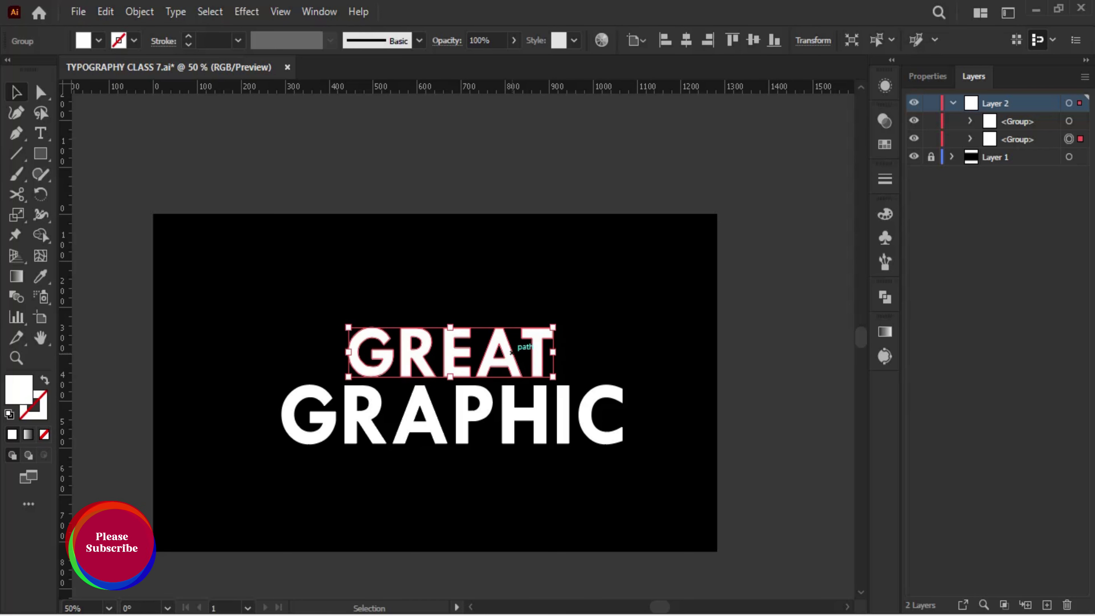
pyautogui.hotkey('ctrl', 'shift', 'a')
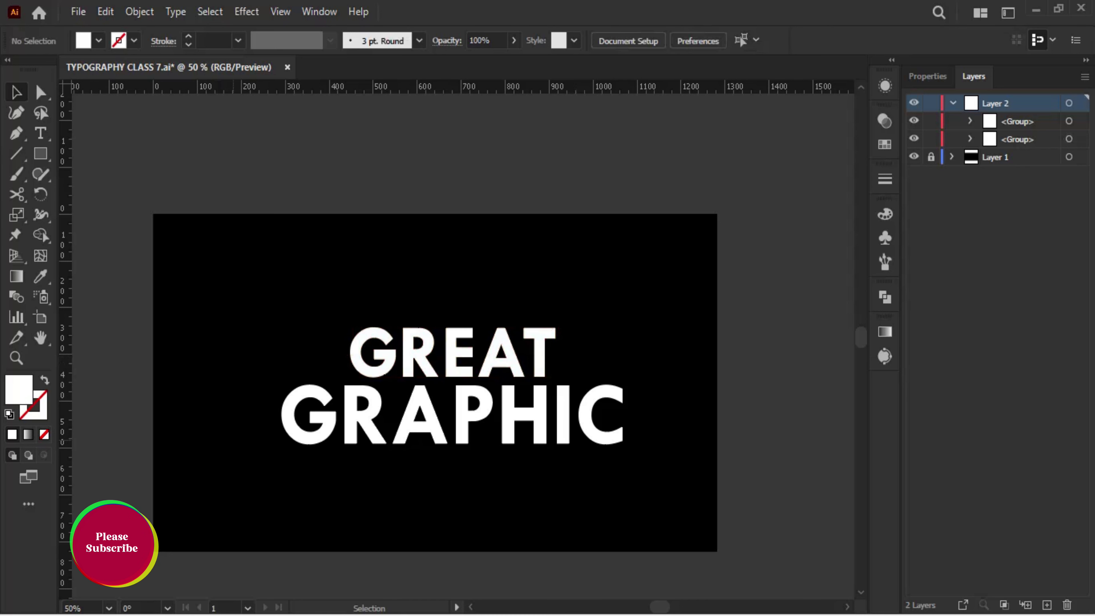
pyautogui.click(474, 414)
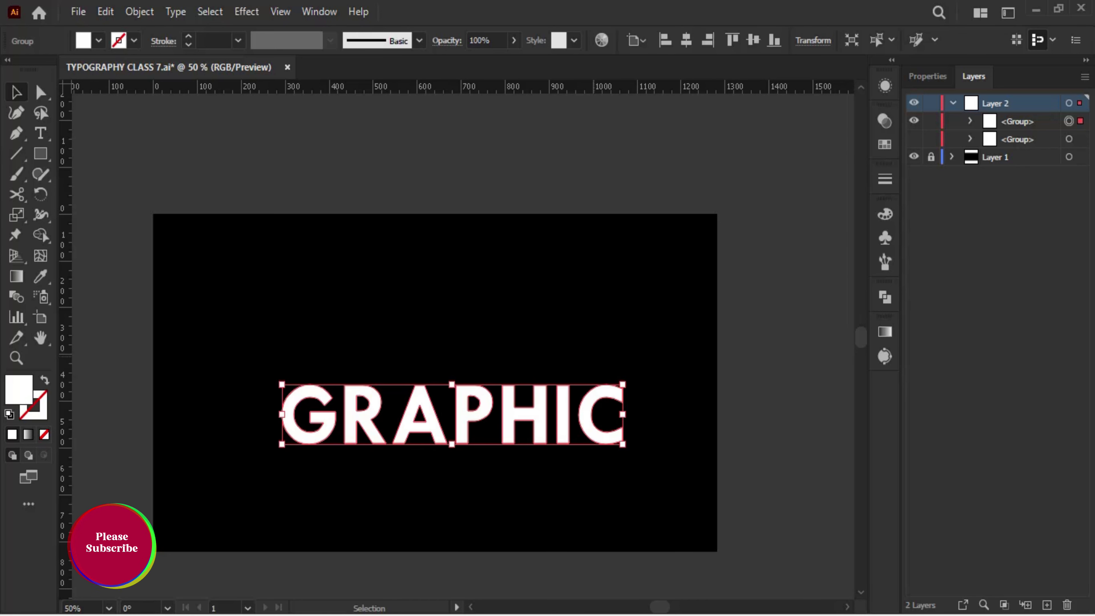
# Hide the GRAPHIC group so only GREAT remains visible.
pyautogui.hotkey('ctrl', '3')
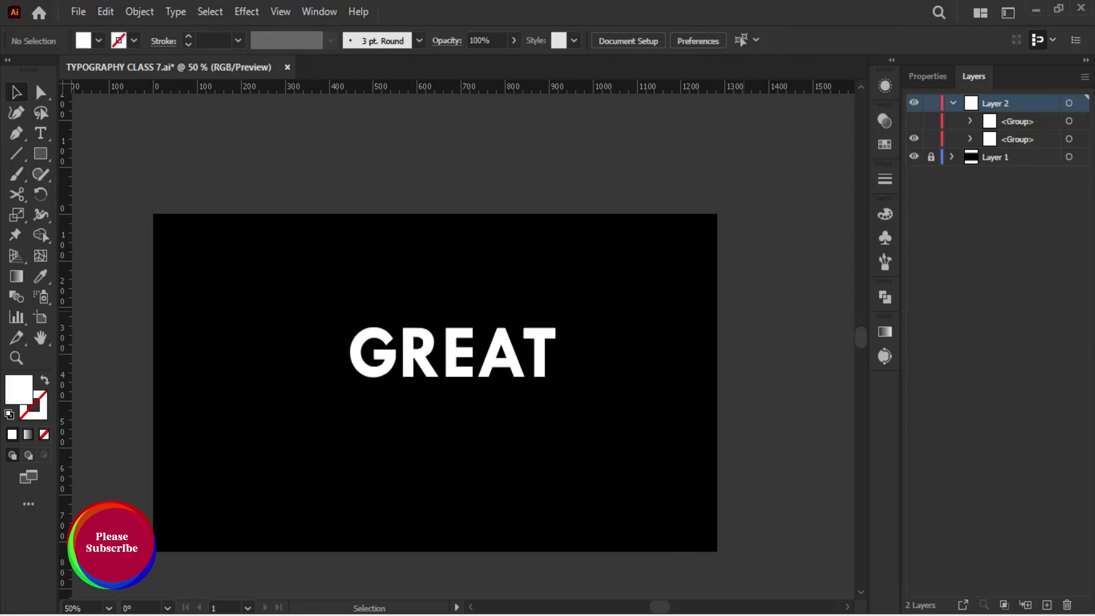
pyautogui.hotkey('ctrl', '=')
pyautogui.hotkey('ctrl', '=')
pyautogui.hotkey('ctrl', '=')
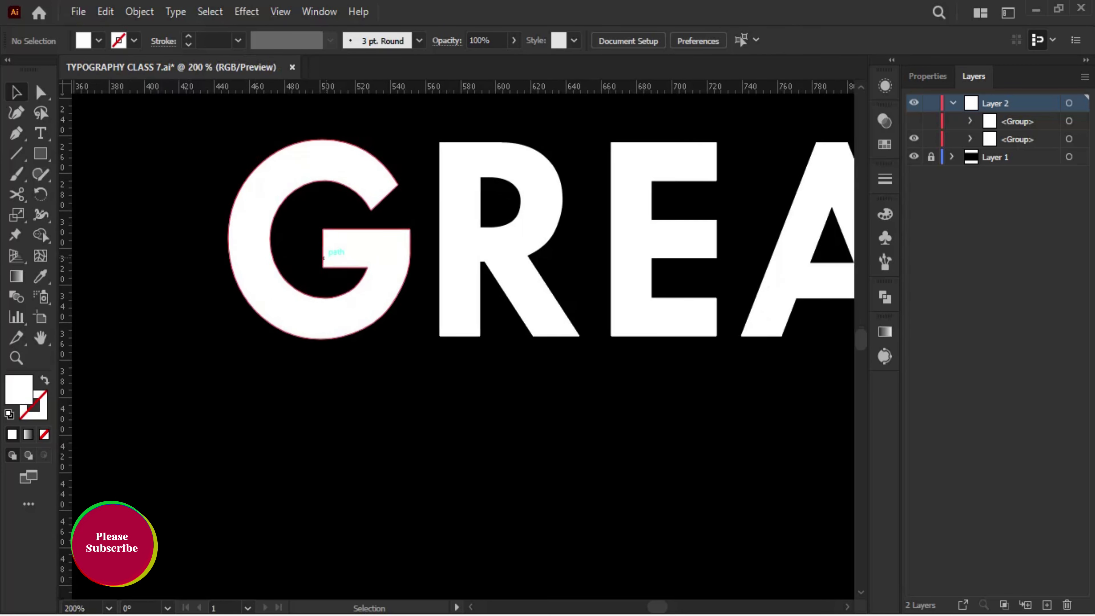
pyautogui.hotkey('ctrl', '-')
pyautogui.moveTo(195, 208); pyautogui.dragTo(543, 428)
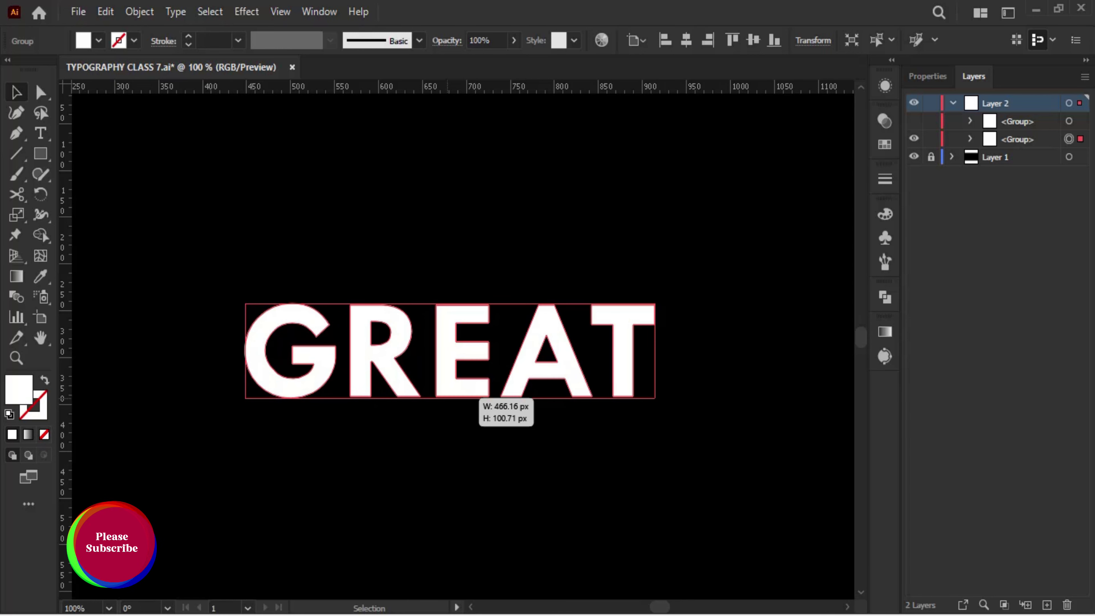
pyautogui.click(302, 369)
# Zoom in on GREAT and set the Pen tool to no fill with a white stroke.
pyautogui.scroll(2, 304, 369)
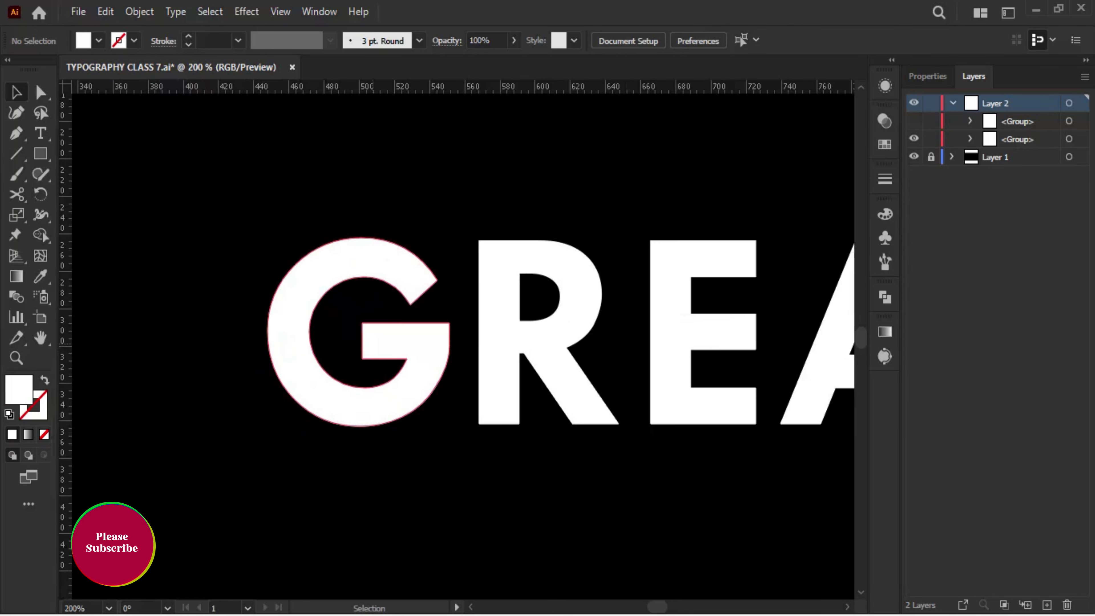
pyautogui.scroll(1, 384, 342)
pyautogui.press('p')
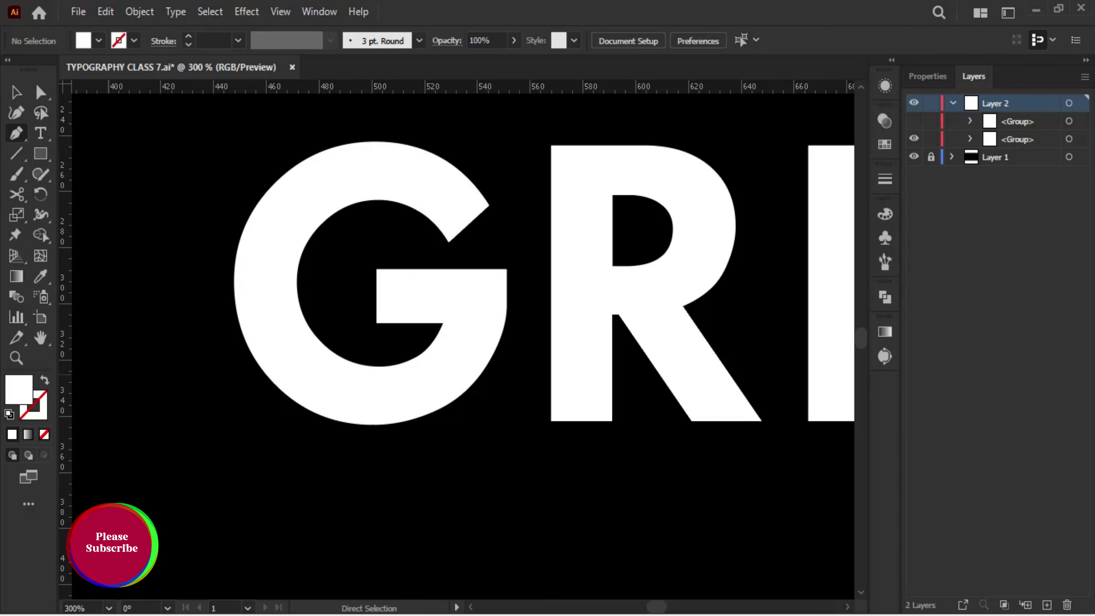
pyautogui.hotkey('shift', 'x')
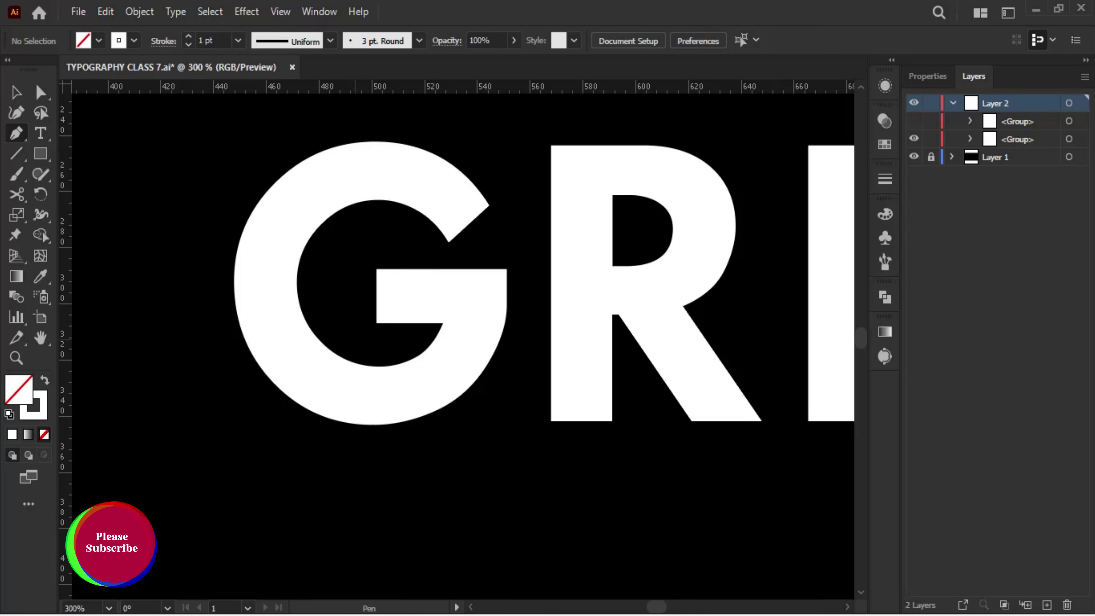
pyautogui.scroll(-1, 370, 349)
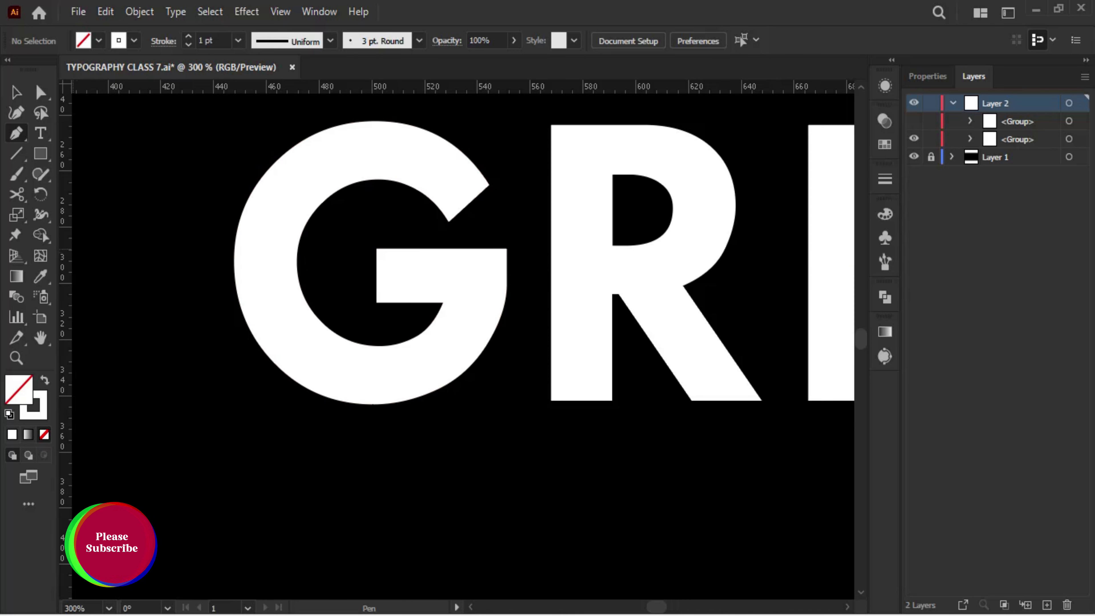
# Draw a cut line through the G's middle and delete the vertical guide.
pyautogui.moveTo(350, 277); pyautogui.dragTo(376, 276)
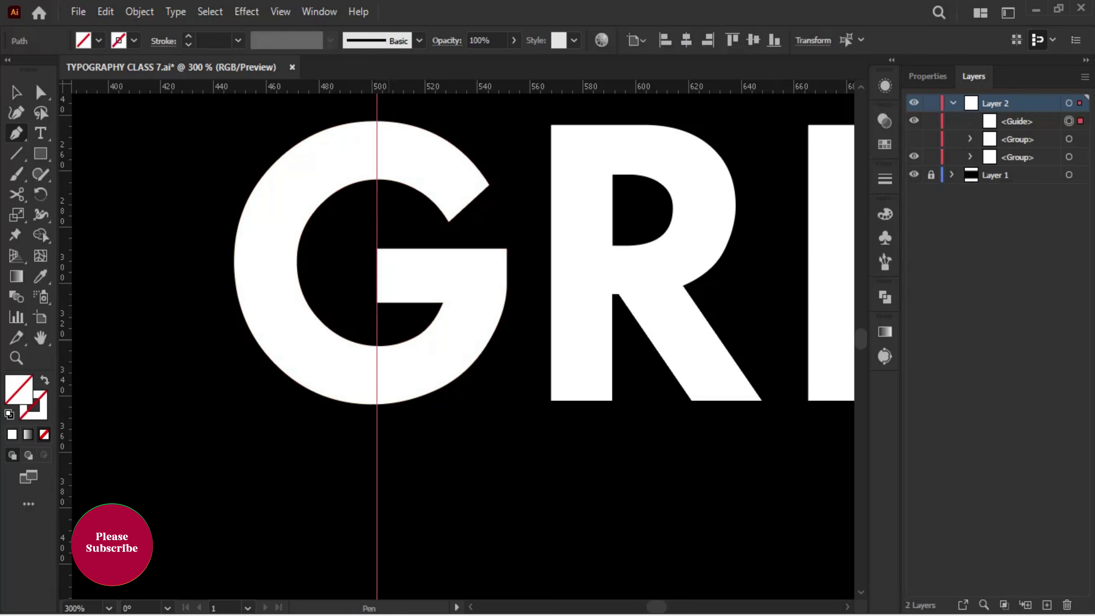
pyautogui.click(377, 337)
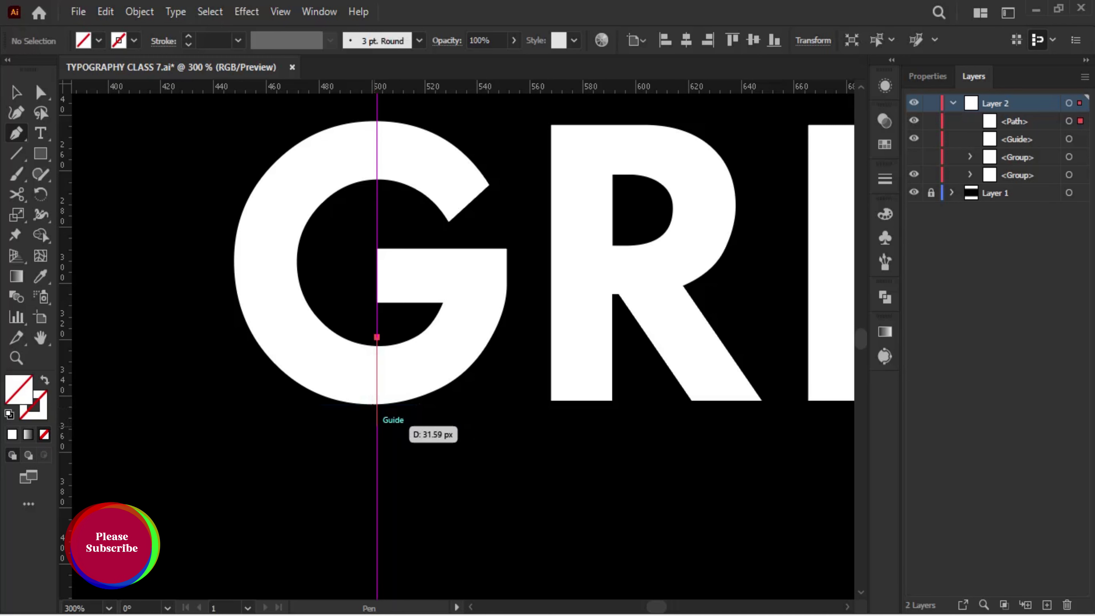
pyautogui.press('v')
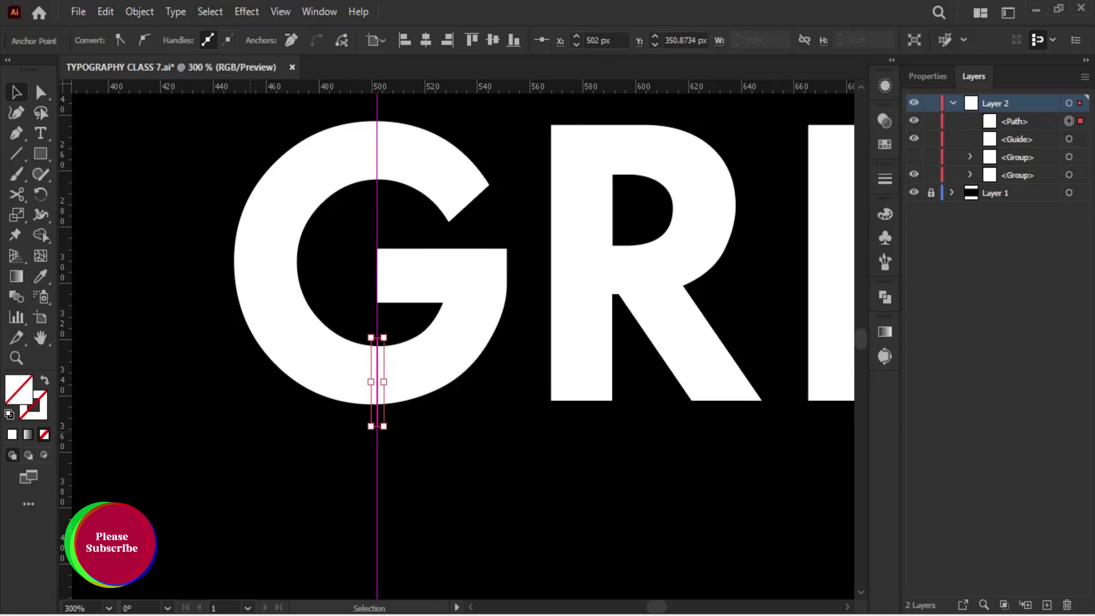
pyautogui.hotkey('ctrl', 'shift', 'a')
pyautogui.moveTo(347, 517); pyautogui.dragTo(437, 535)
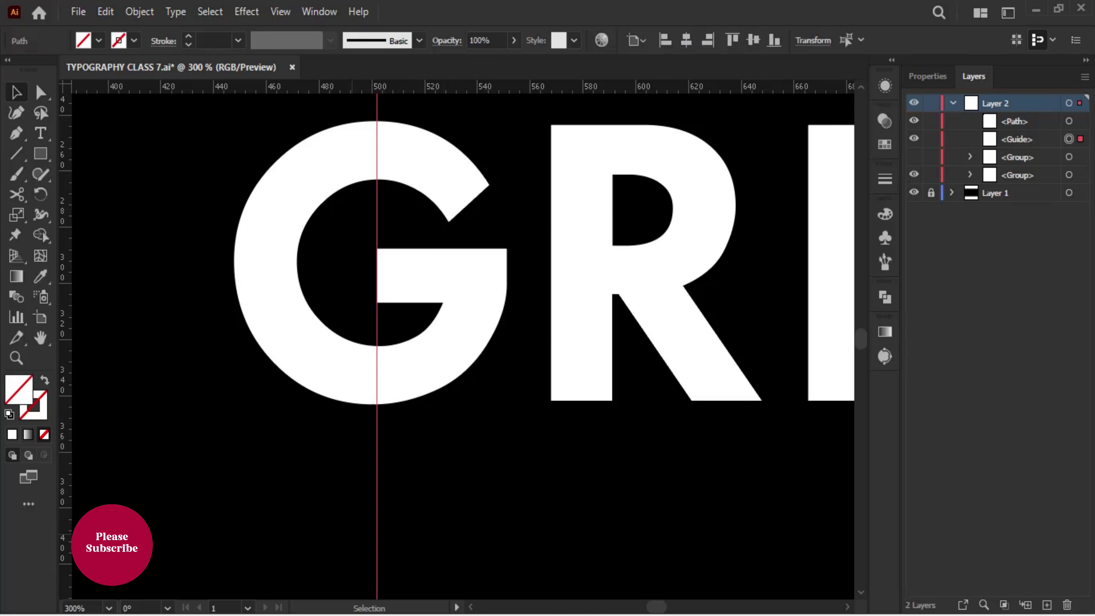
pyautogui.press('Delete')
# Give the G's vertical cut line a white stroke.
pyautogui.moveTo(342, 417); pyautogui.dragTo(408, 422)
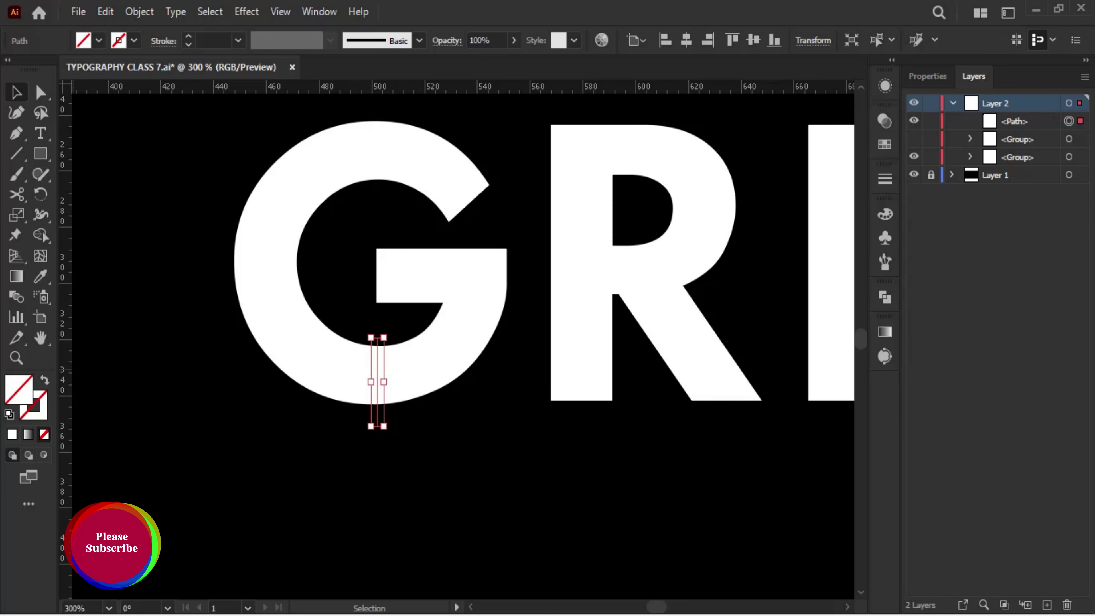
pyautogui.press('F6')
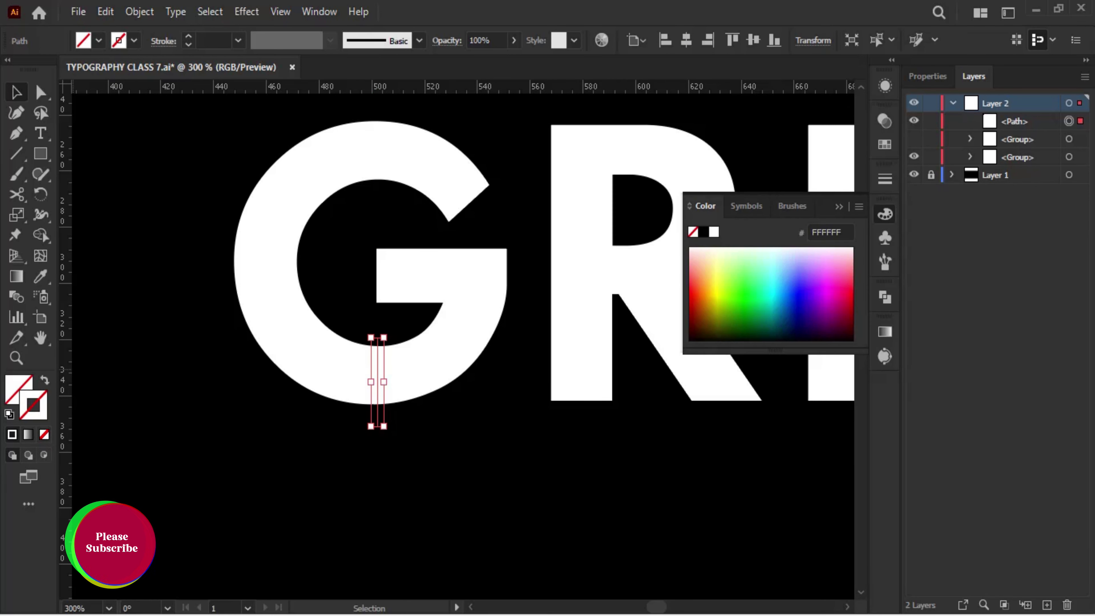
pyautogui.click(714, 232)
pyautogui.hotkey('ctrl', 'shift', 'a')
pyautogui.hscroll(5, 457, 302)
pyautogui.scroll(2, 457, 302)
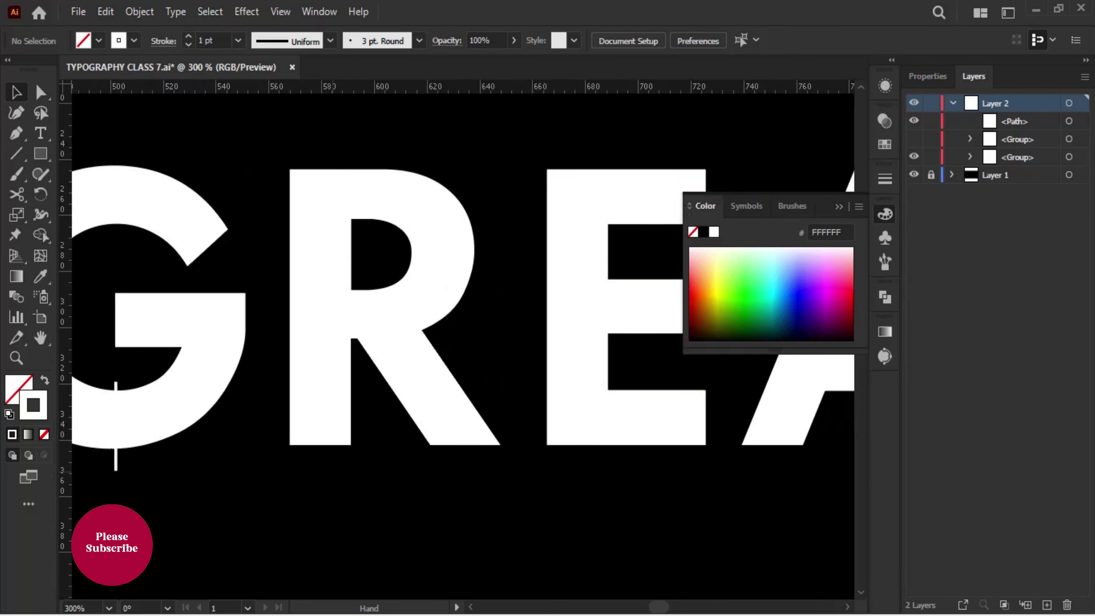
pyautogui.scroll(1, 457, 302)
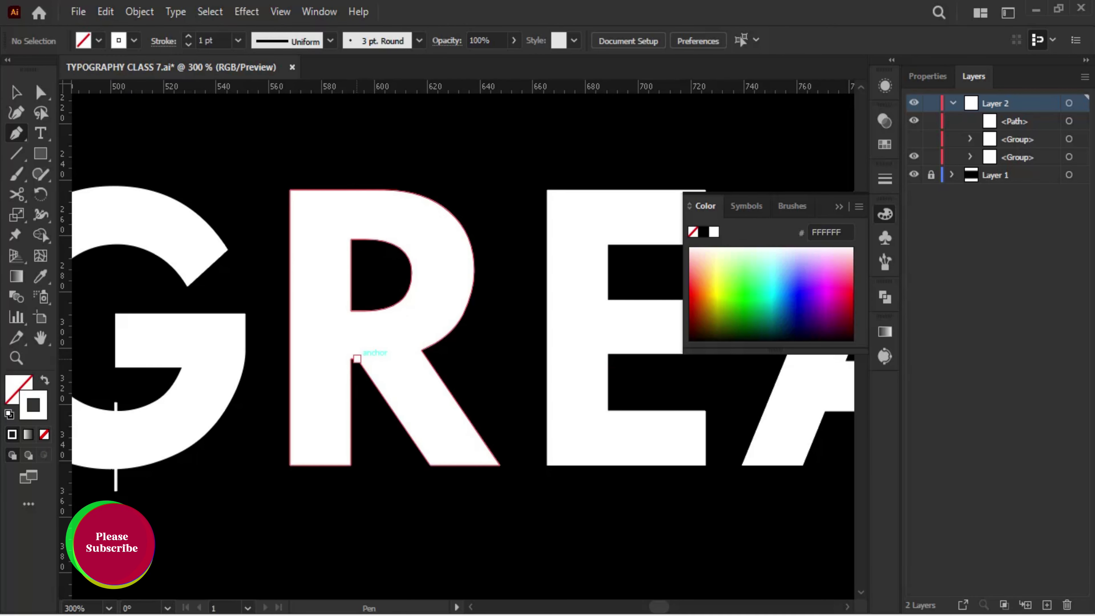
# Draw a short cut line across the R's leg junction.
pyautogui.click(357, 358)
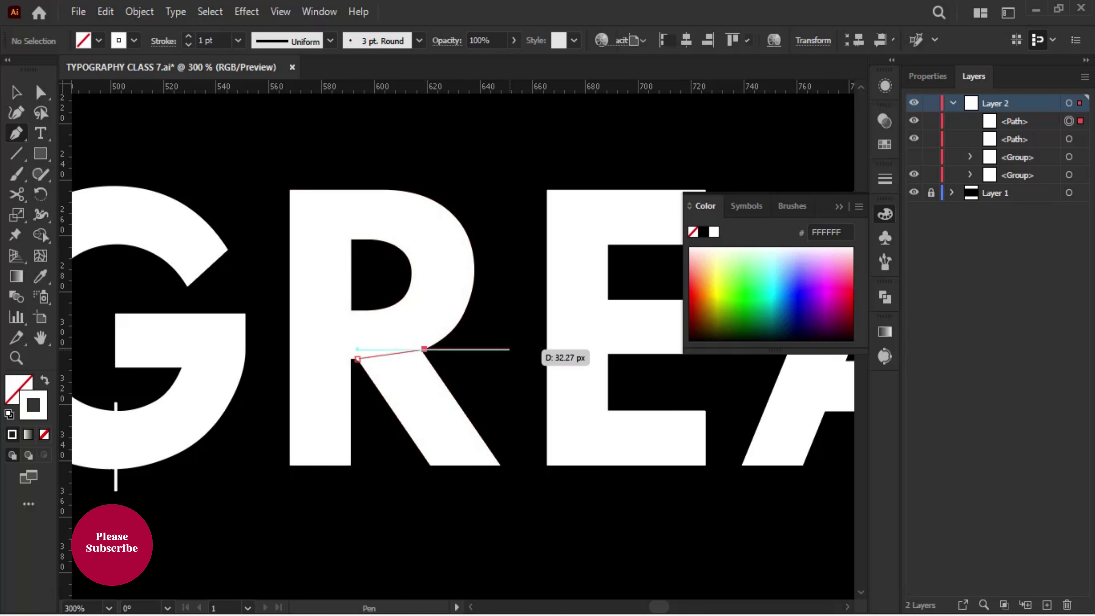
pyautogui.click(425, 349)
pyautogui.press('ctrl')
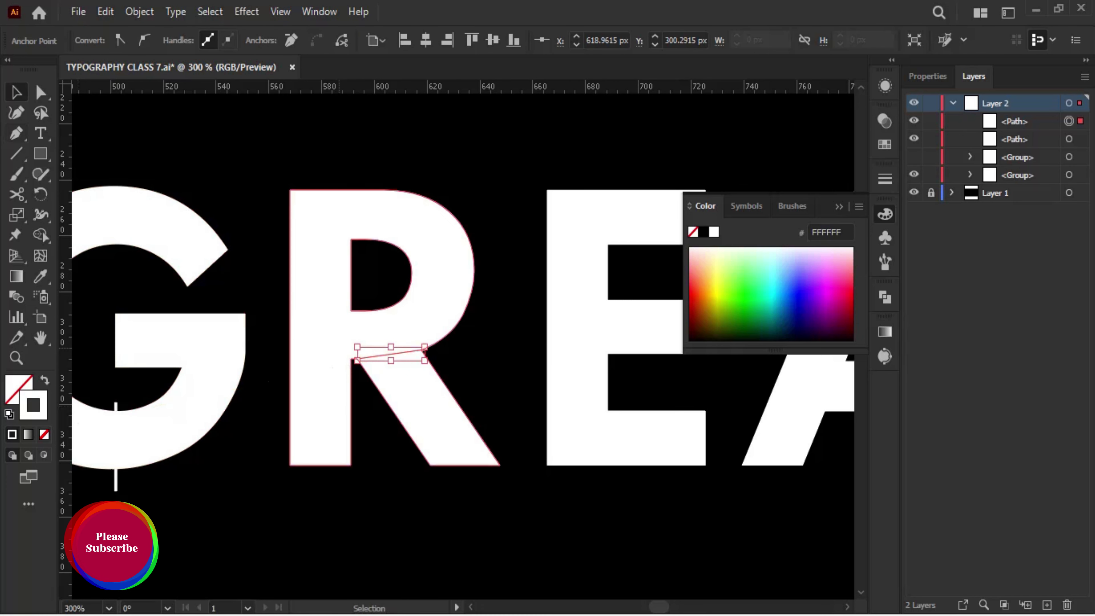
pyautogui.keyDown('ctrl'); pyautogui.click(435, 350); pyautogui.keyUp('ctrl')
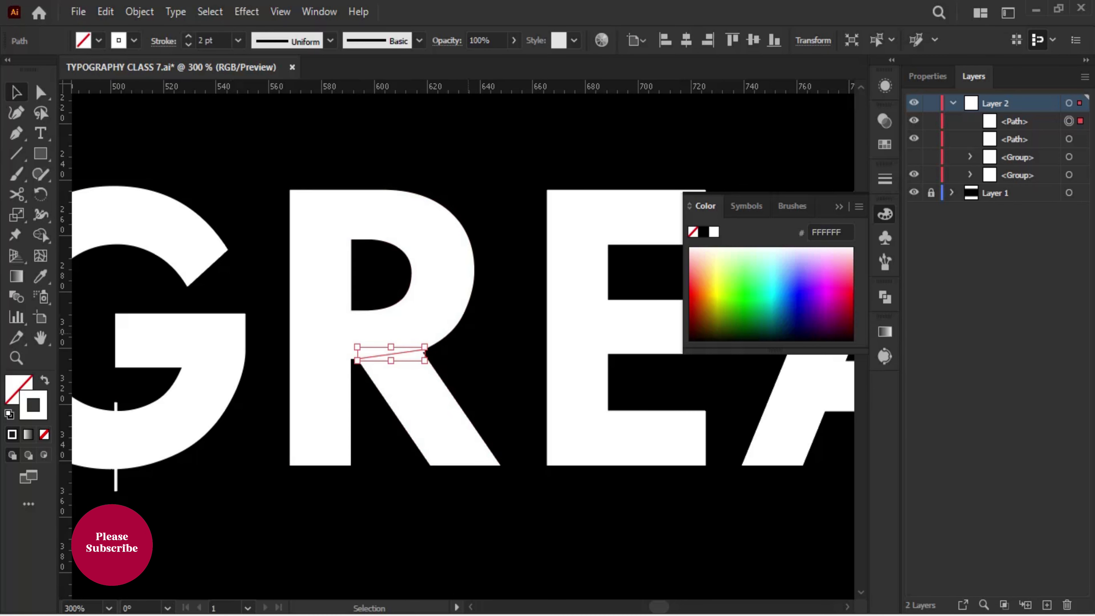
pyautogui.click(424, 353)
pyautogui.moveTo(424, 352); pyautogui.dragTo(150, 365)
# Draw a vertical cut line down the E's spine, nudged slightly right.
pyautogui.press('p')
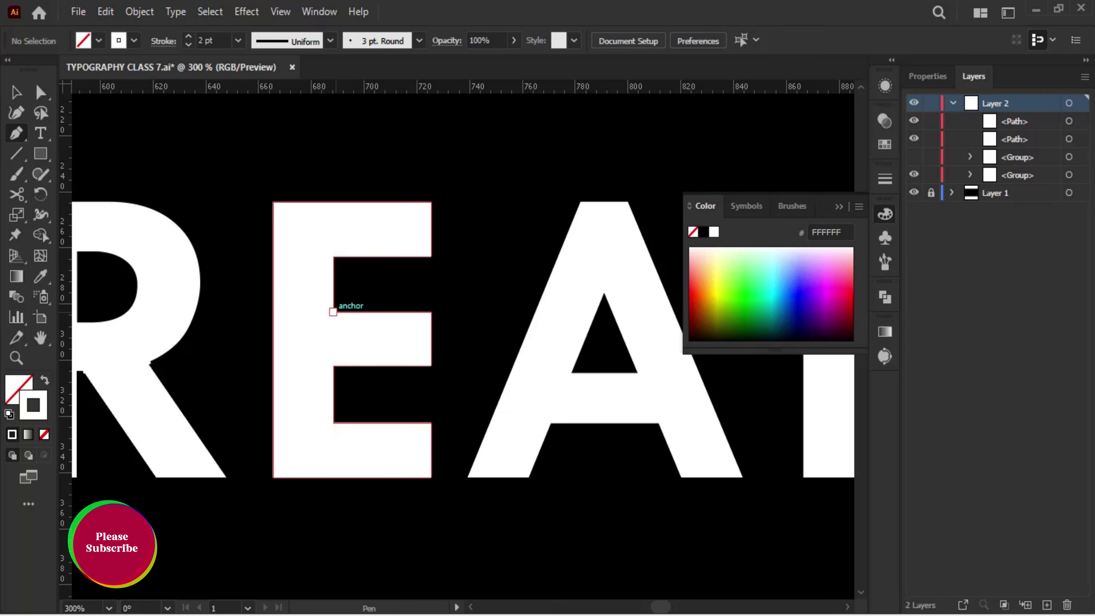
pyautogui.click(333, 311)
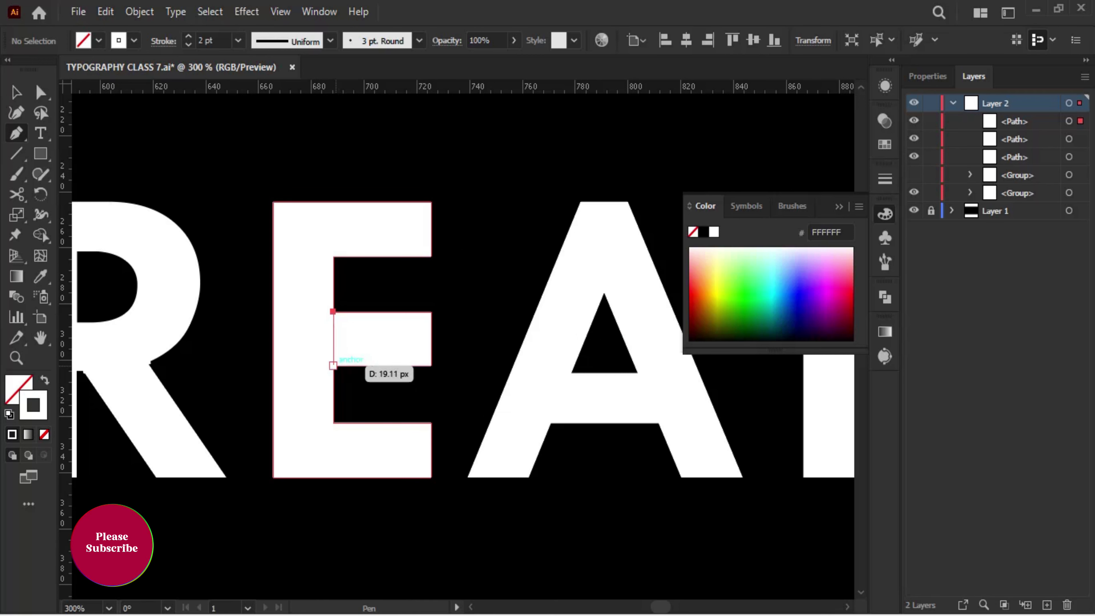
pyautogui.click(333, 375)
pyautogui.press('v')
pyautogui.moveTo(338, 370); pyautogui.dragTo(341, 370)
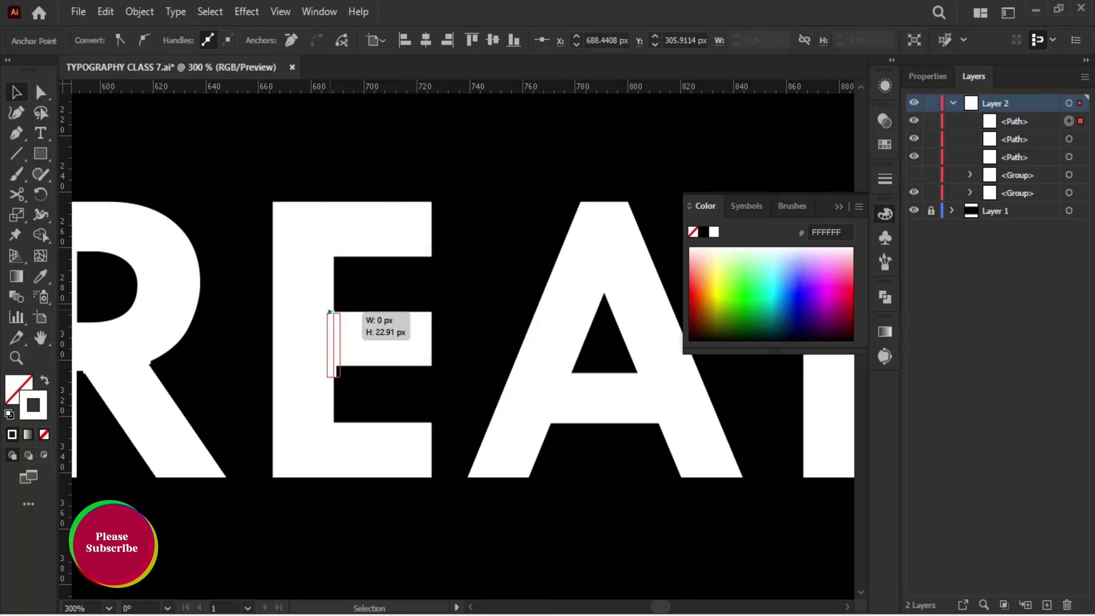
pyautogui.hotkey('ctrl', 'shift', 'a')
# Draw a diagonal cut from the A's inner apex and a cut along its crossbar.
pyautogui.hscroll(5, 462, 341)
pyautogui.press('p')
pyautogui.scroll(1, 462, 340)
pyautogui.click(386, 316)
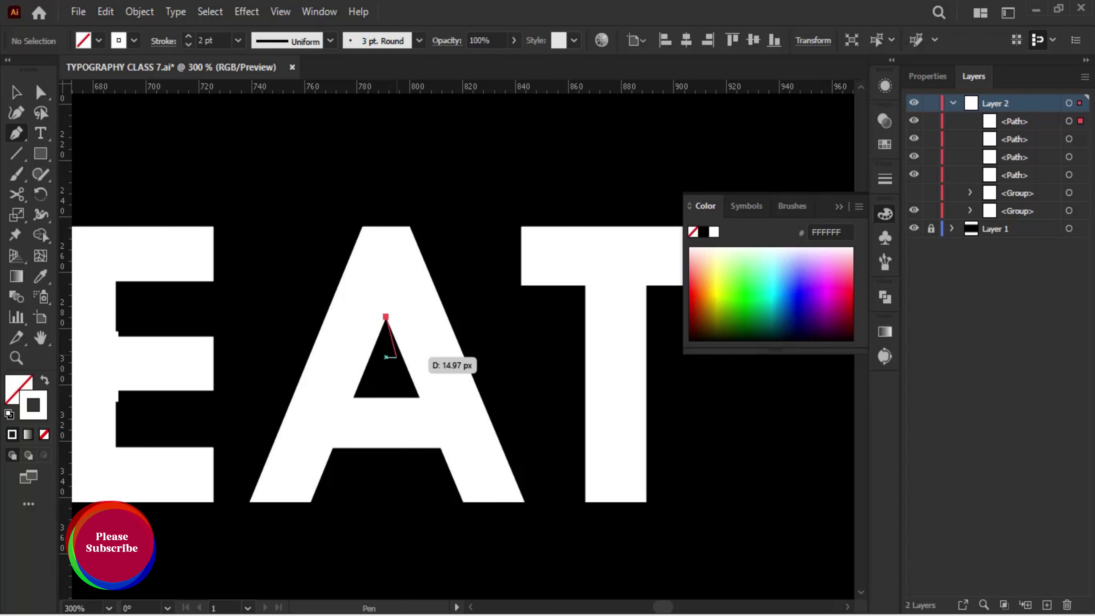
pyautogui.hotkey('ctrl', 'z')
pyautogui.click(393, 331)
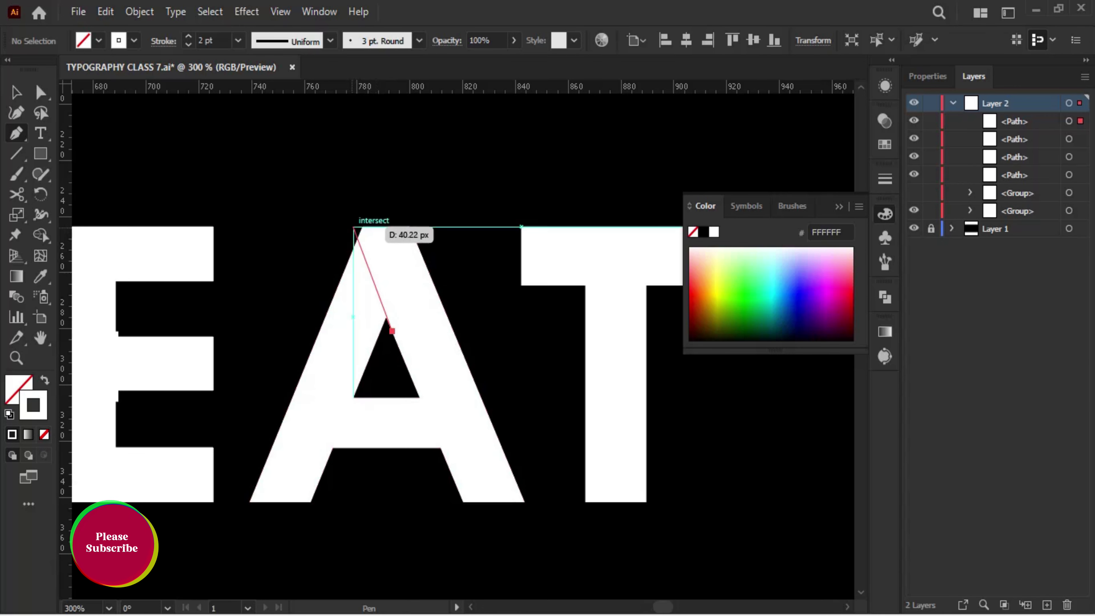
pyautogui.click(338, 211)
pyautogui.scroll(-2, 388, 302)
pyautogui.press('Escape')
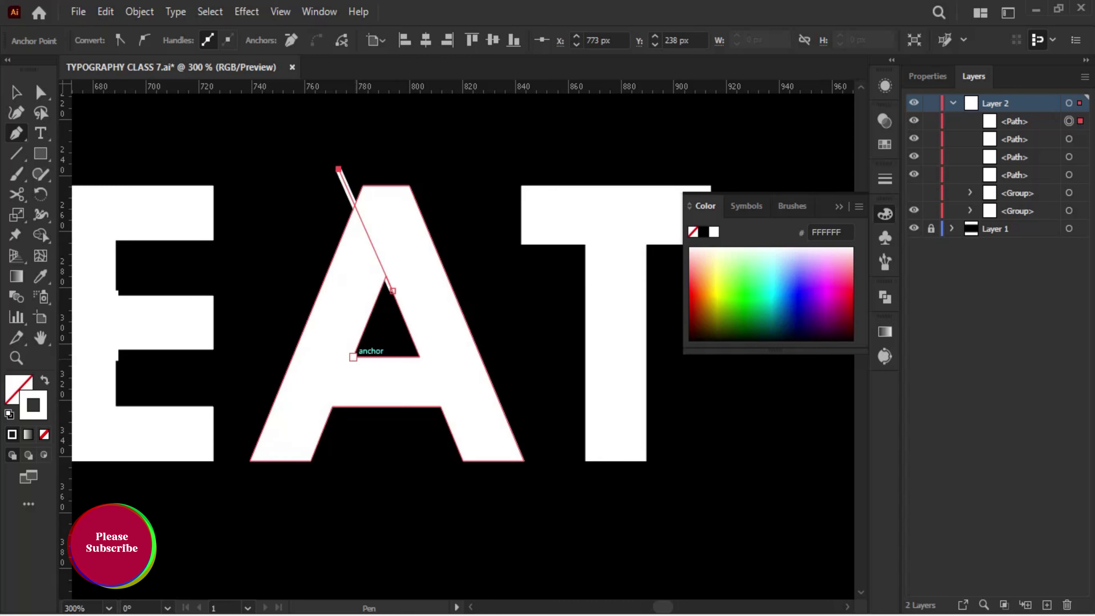
pyautogui.click(361, 398)
pyautogui.click(272, 398)
# Draw a cut under the T's crossbar, then zoom to 100% and select all of GREAT.
pyautogui.moveTo(607, 283); pyautogui.dragTo(436, 312)
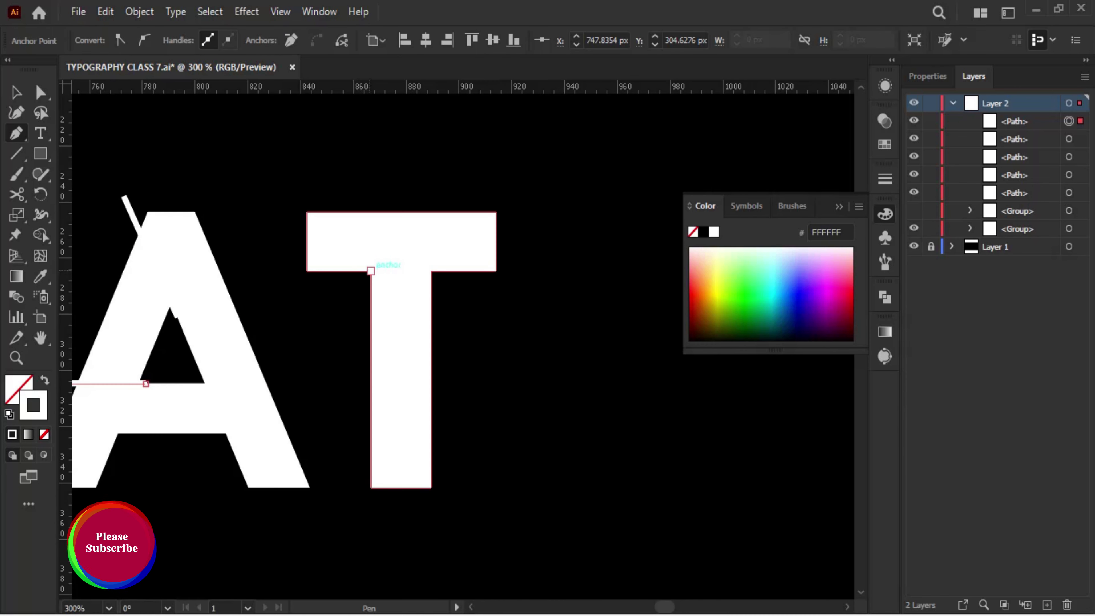
pyautogui.click(361, 264)
pyautogui.click(440, 264)
pyautogui.hotkey('ctrl', '1')
pyautogui.moveTo(302, 258); pyautogui.dragTo(477, 310)
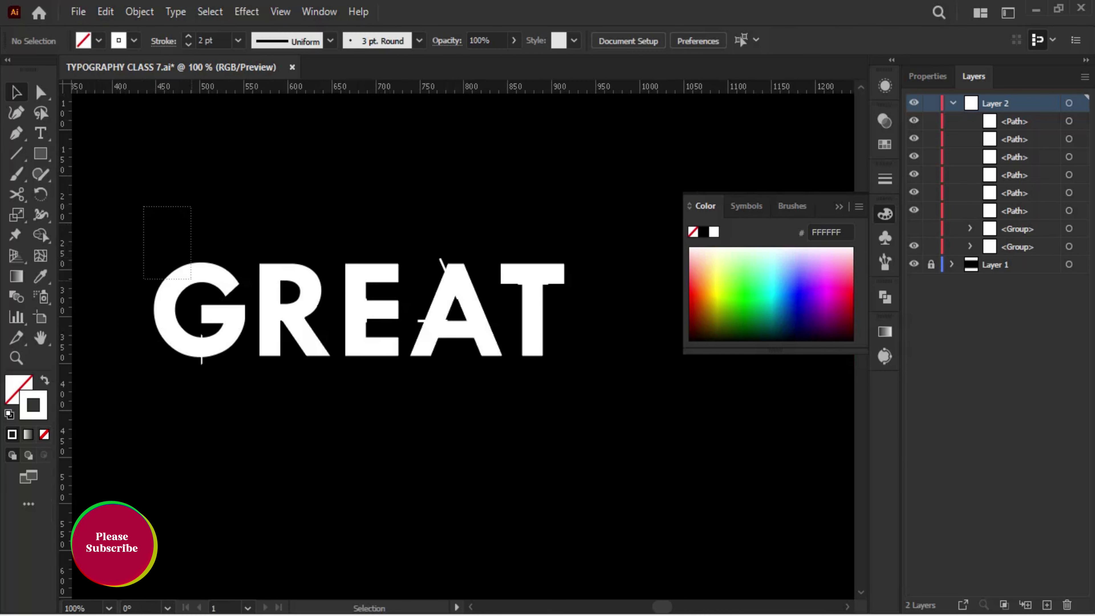
pyautogui.moveTo(142, 207); pyautogui.dragTo(243, 367)
# Ungroup GREAT into separate letters.
pyautogui.click(340, 293)
pyautogui.click(311, 302)
pyautogui.rightClick(304, 311)
pyautogui.click(351, 151)
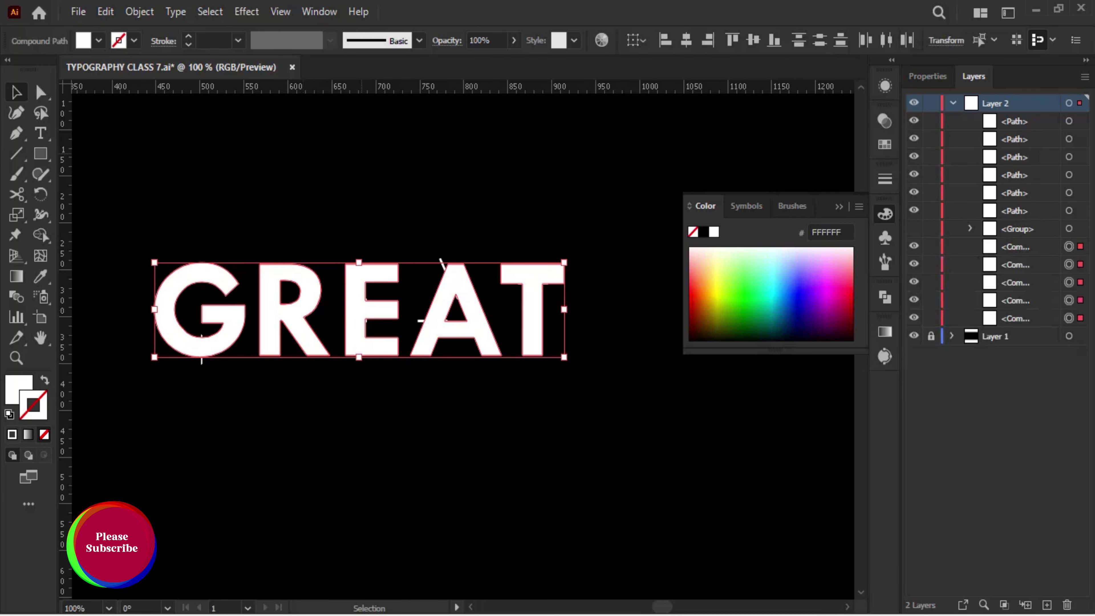
pyautogui.click(99, 214)
# Divide the G along its cut line with Pathfinder Divide.
pyautogui.moveTo(97, 211); pyautogui.dragTo(237, 384)
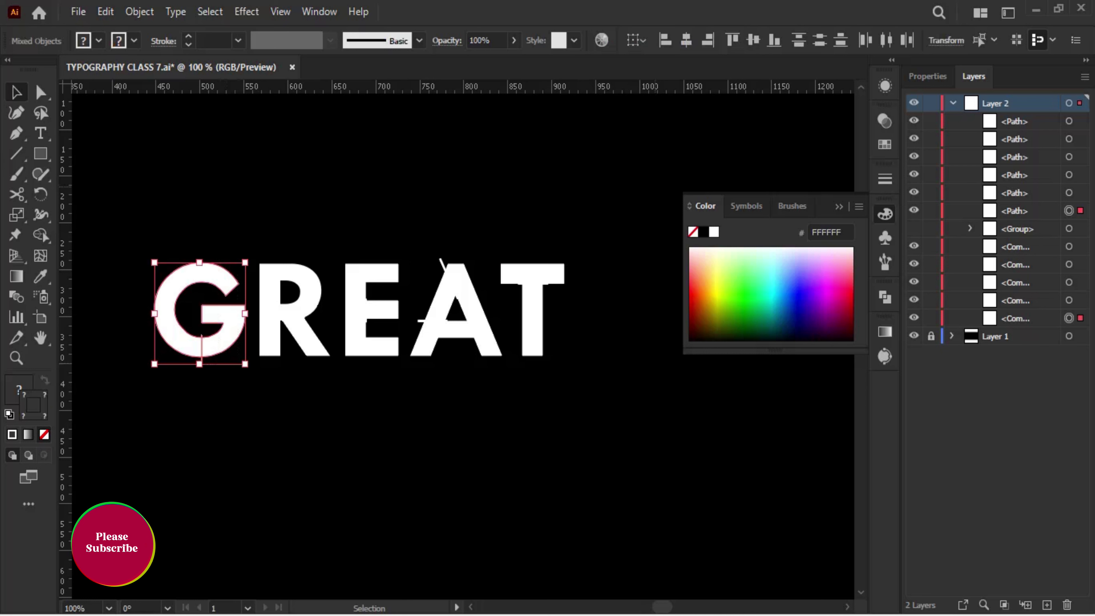
pyautogui.click(884, 297)
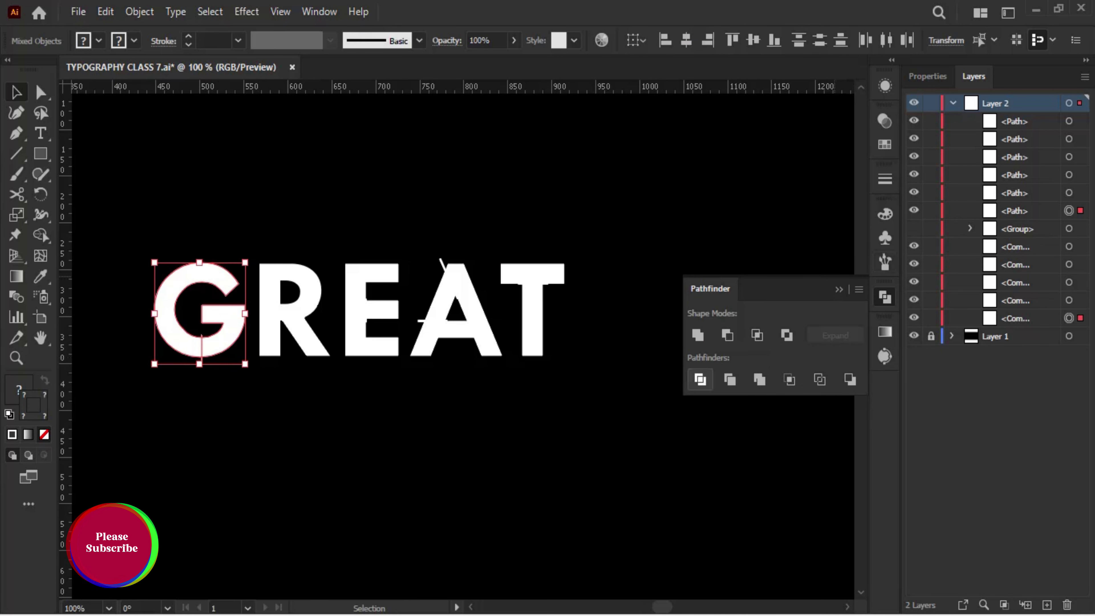
pyautogui.click(700, 379)
pyautogui.click(604, 388)
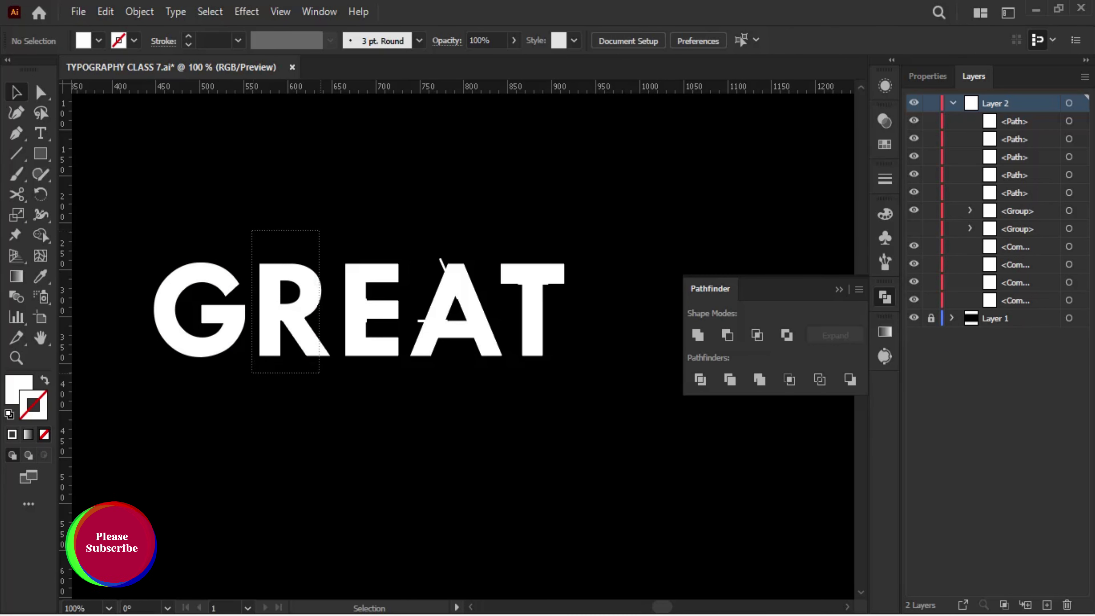
# Divide the R along its cut line and ungroup its pieces.
pyautogui.moveTo(319, 372); pyautogui.dragTo(322, 375)
pyautogui.click(700, 379)
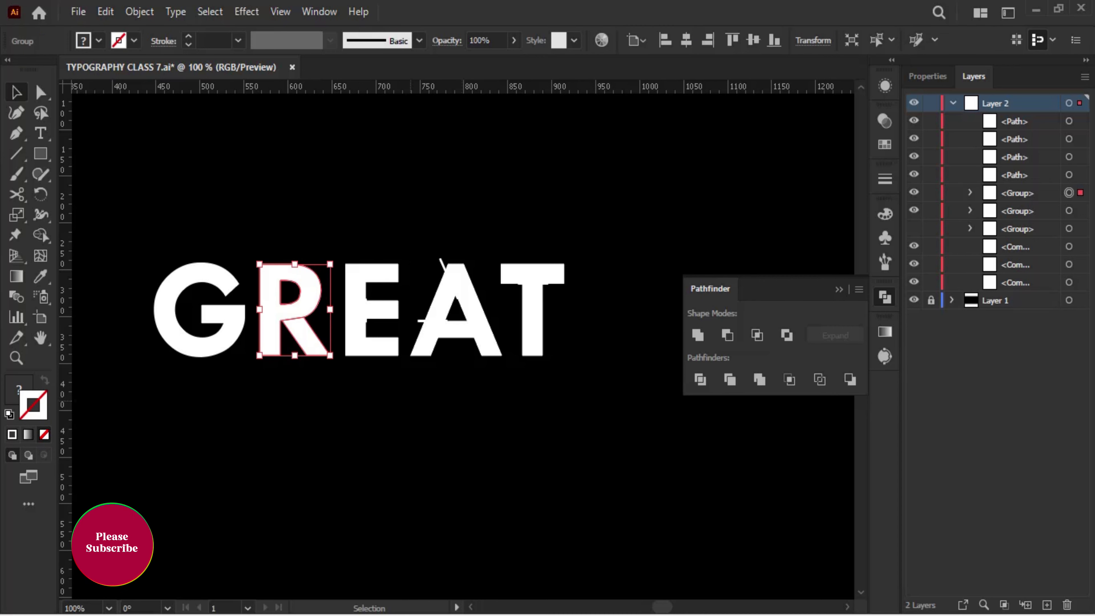
pyautogui.click(310, 315)
pyautogui.rightClick(304, 317)
pyautogui.click(352, 155)
pyautogui.click(328, 410)
pyautogui.moveTo(312, 341); pyautogui.dragTo(317, 360)
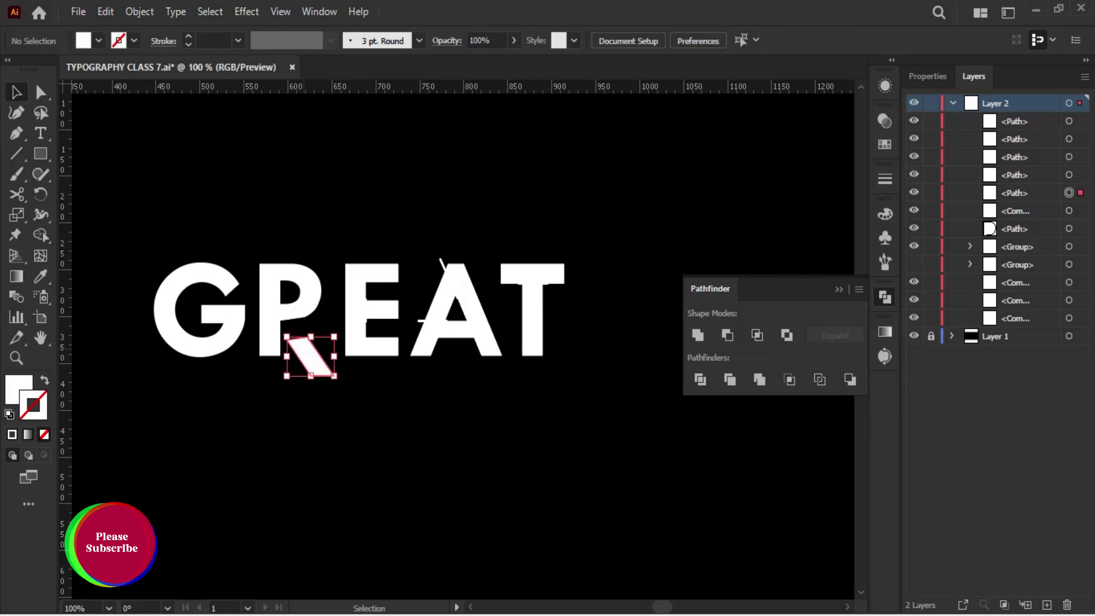
pyautogui.hotkey('ctrl', 'z')
pyautogui.click(328, 410)
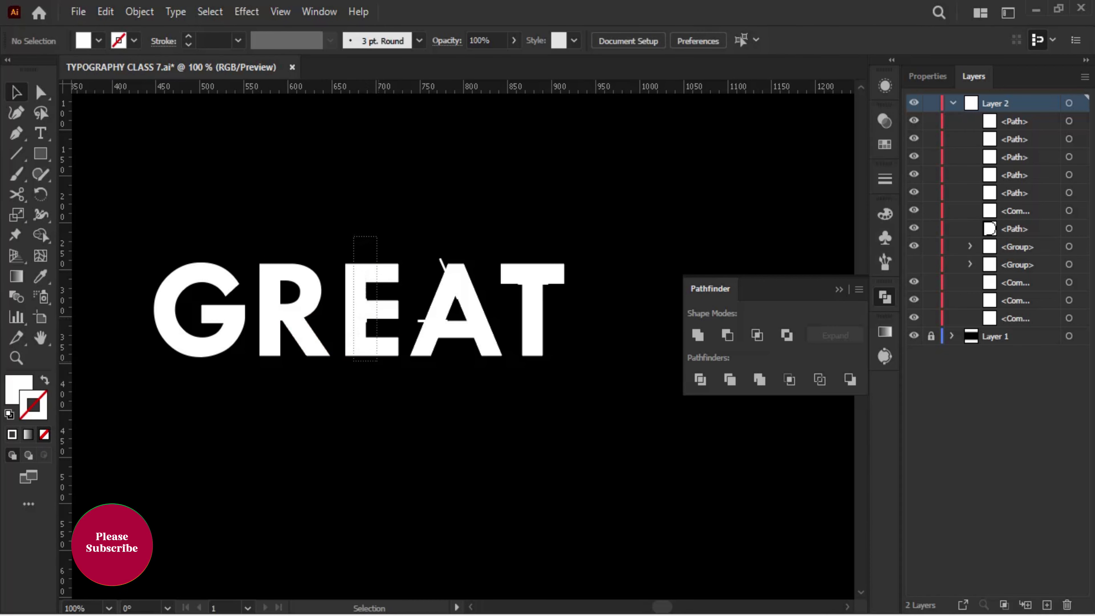
# Divide the E along its cut line and ungroup its pieces.
pyautogui.click(371, 345)
pyautogui.click(700, 380)
pyautogui.rightClick(385, 310)
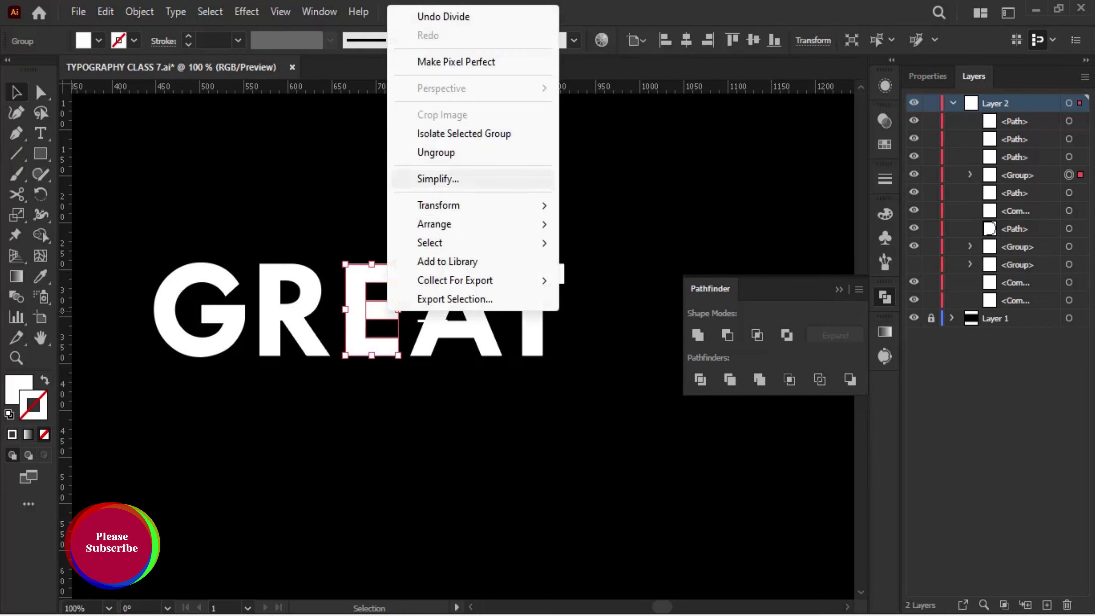
pyautogui.click(440, 152)
pyautogui.click(382, 310)
pyautogui.click(462, 375)
# Ungroup the divided A into separate pieces.
pyautogui.click(453, 301)
pyautogui.click(462, 375)
pyautogui.rightClick(451, 283)
pyautogui.click(500, 433)
pyautogui.click(431, 284)
pyautogui.click(517, 453)
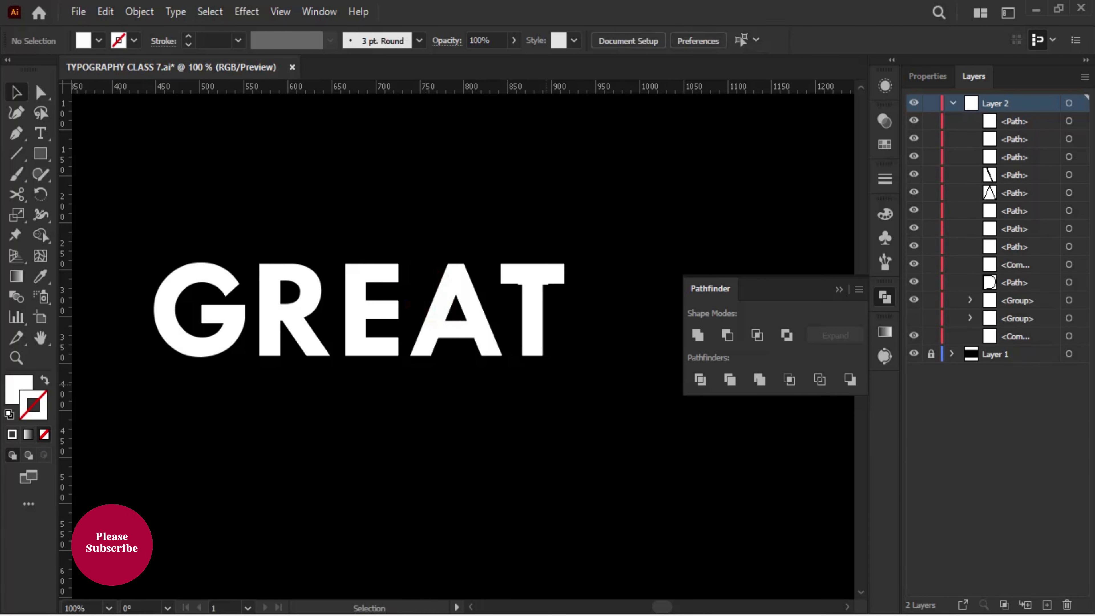
# Ungroup the T's pieces, confirming the stem is separate.
pyautogui.click(535, 302)
pyautogui.rightClick(540, 283)
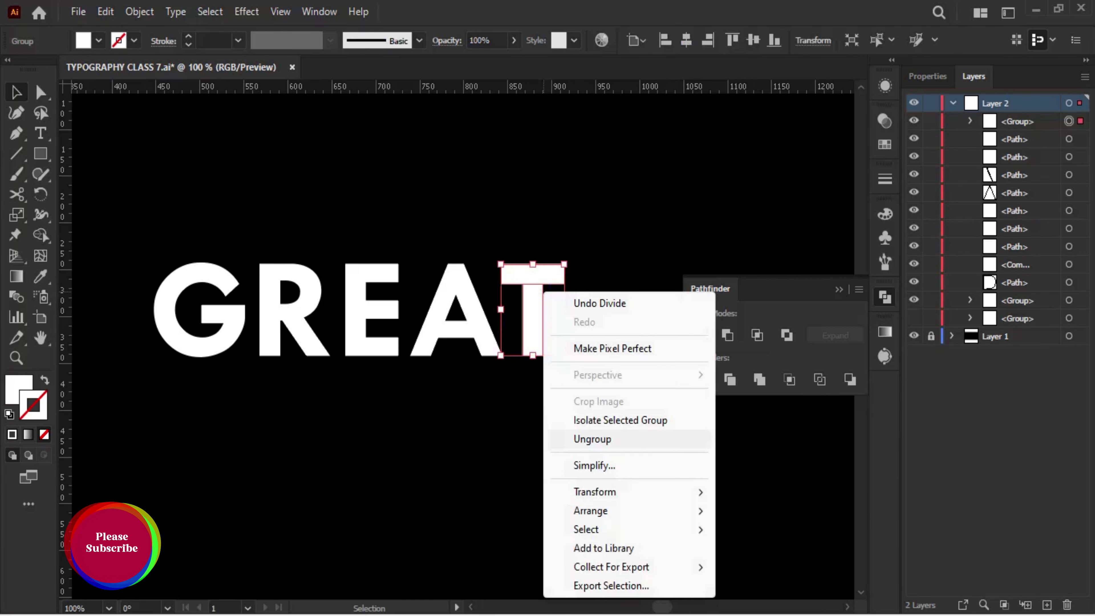
pyautogui.click(575, 440)
pyautogui.moveTo(561, 375); pyautogui.dragTo(535, 328)
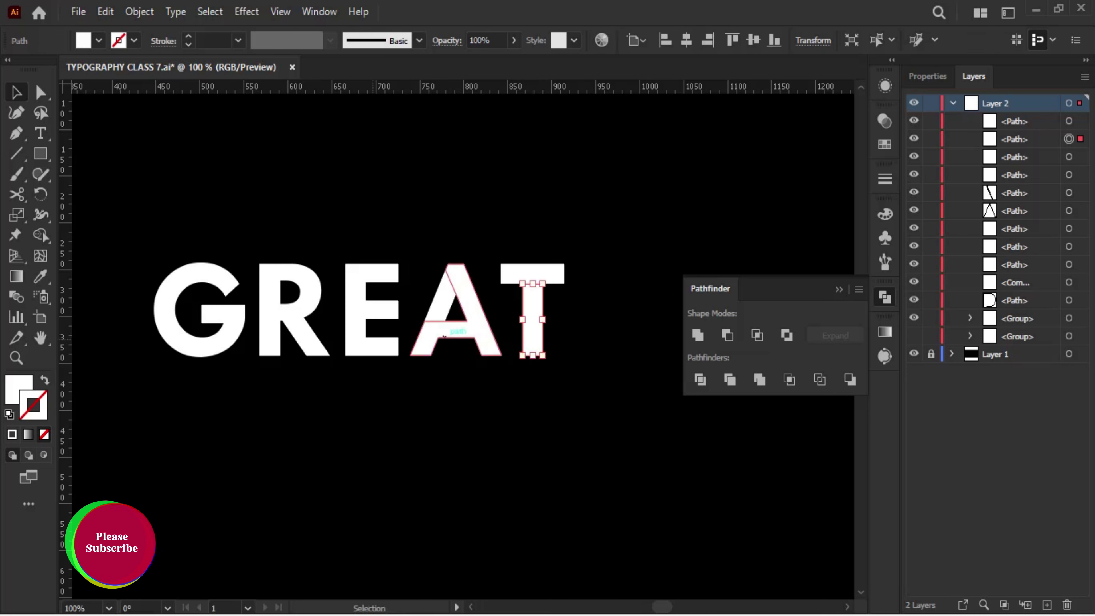
# Ungroup the divided G's pieces and select its inner wedge.
pyautogui.click(185, 328)
pyautogui.rightClick(185, 338)
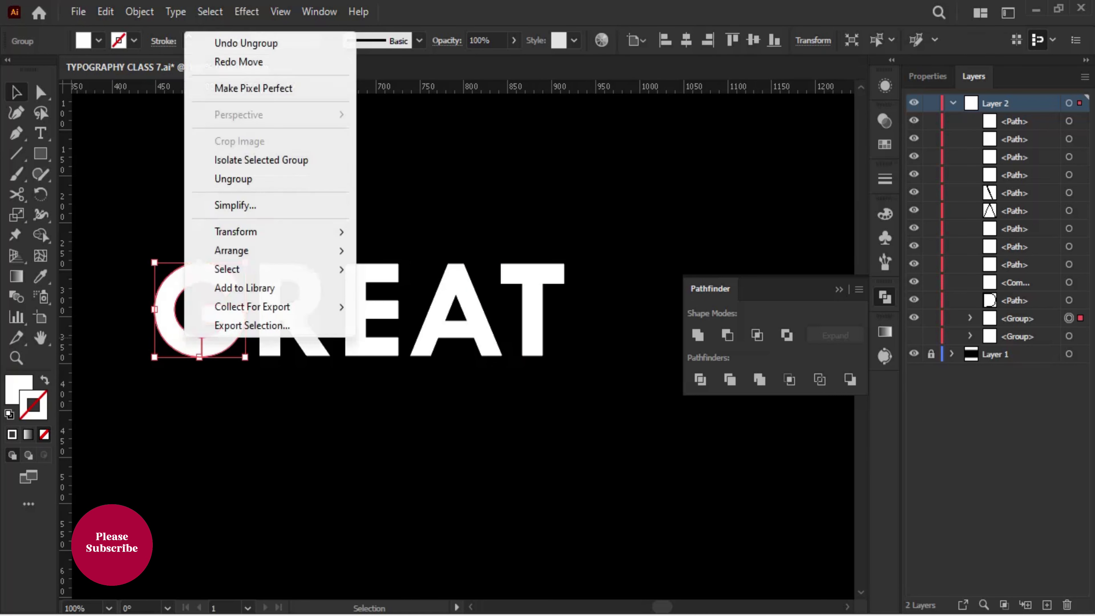
pyautogui.click(233, 179)
pyautogui.click(220, 328)
# Zoom in on the selected G wedge and close the Pathfinder panel.
pyautogui.press('v')
pyautogui.hotkey('ctrl', '+')
pyautogui.hotkey('ctrl', '+')
pyautogui.hotkey('ctrl', '+')
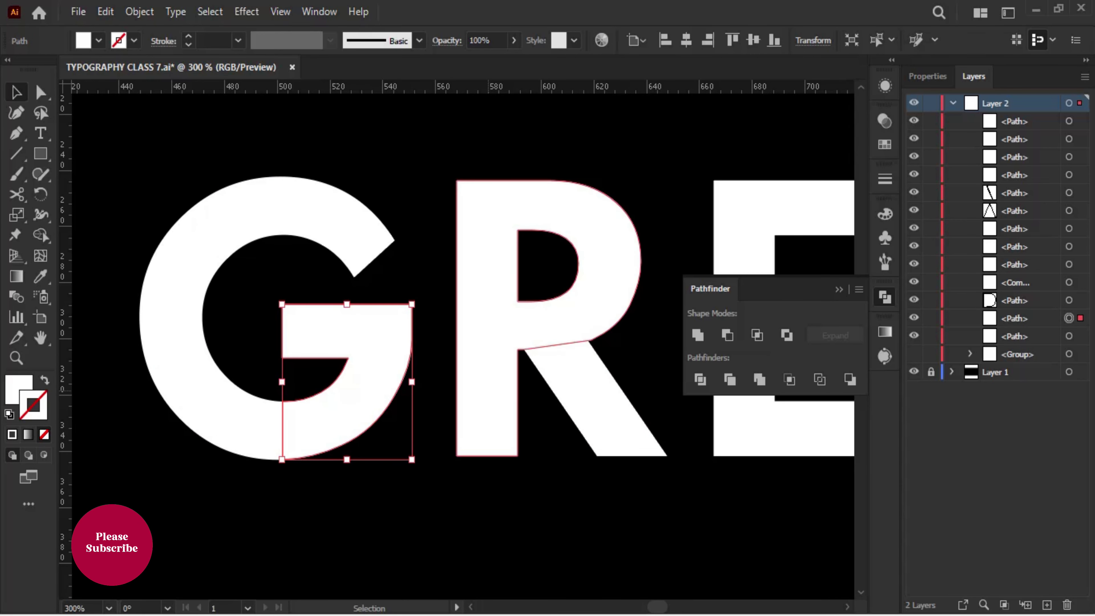
pyautogui.hotkey('ctrl', 'shift', 'F9')
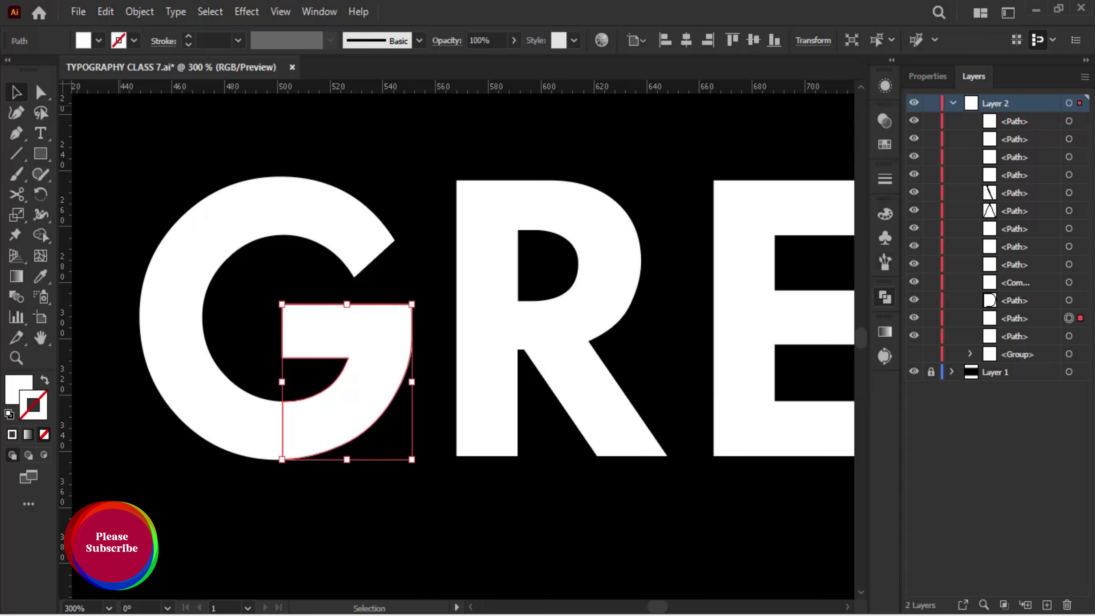
pyautogui.scroll(-1, 457, 345)
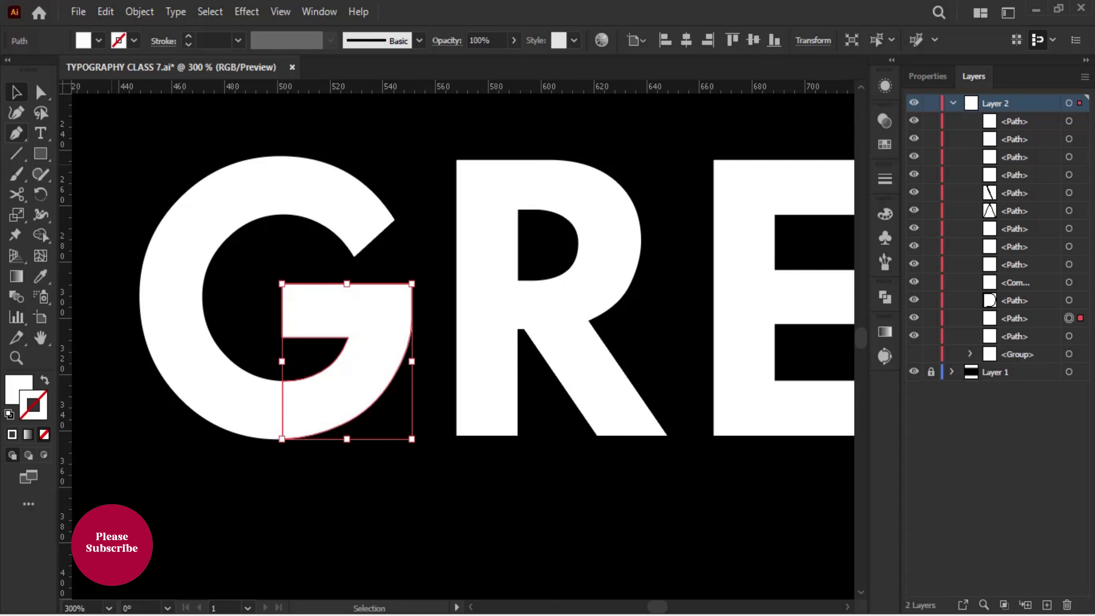
# Fill the G piece with the default linear gradient, reversed to run black to white.
pyautogui.click(885, 332)
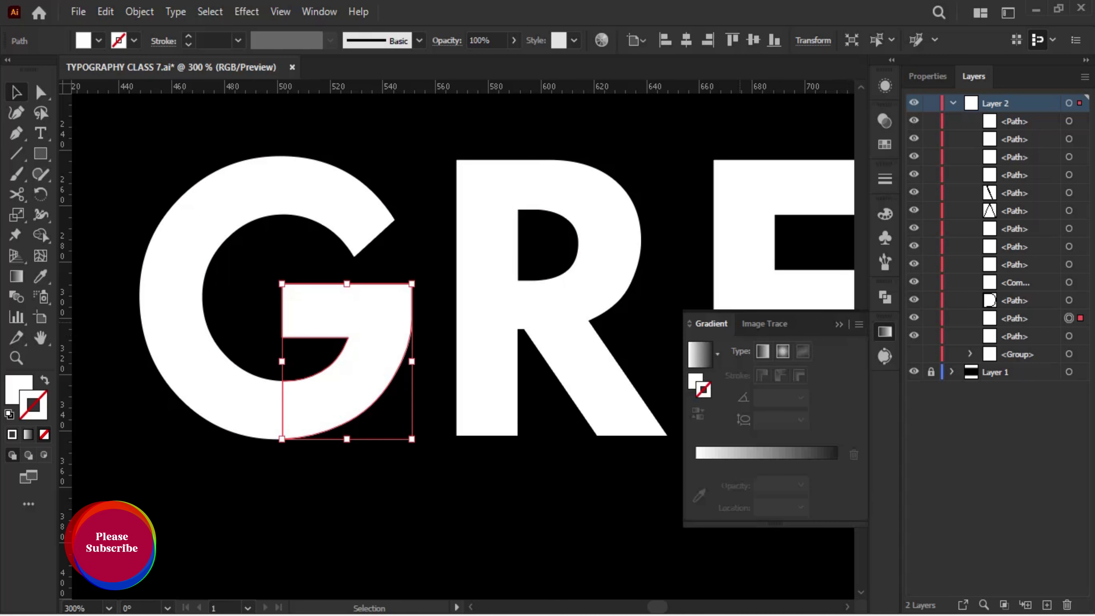
pyautogui.click(699, 353)
pyautogui.press('a')
pyautogui.press('/')
pyautogui.press('F6')
pyautogui.press('v')
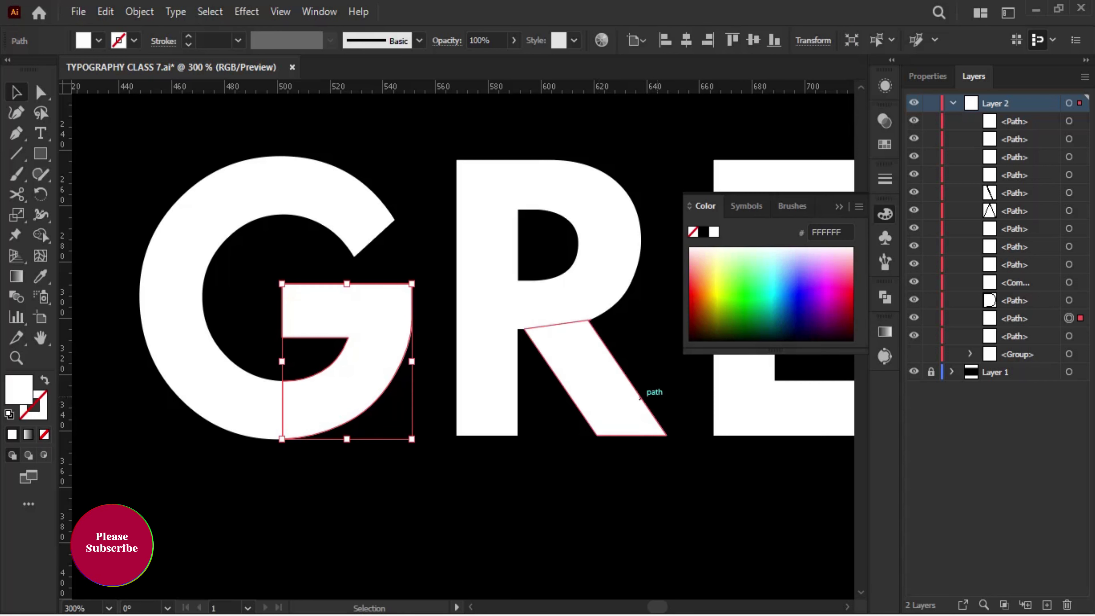
pyautogui.press('F6')
pyautogui.hotkey('ctrl', 'F9')
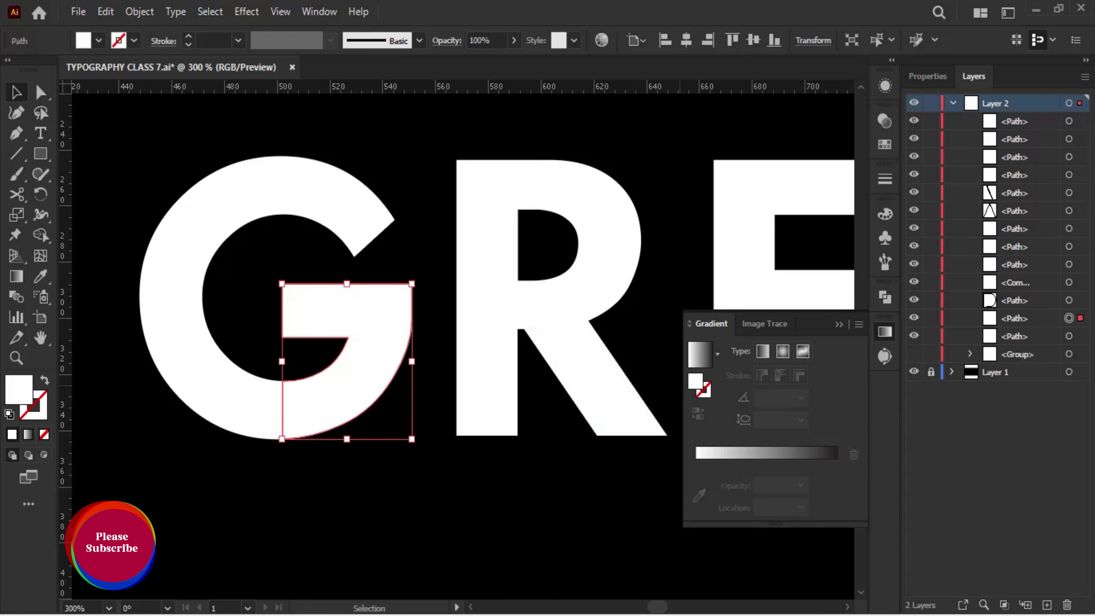
pyautogui.press('.')
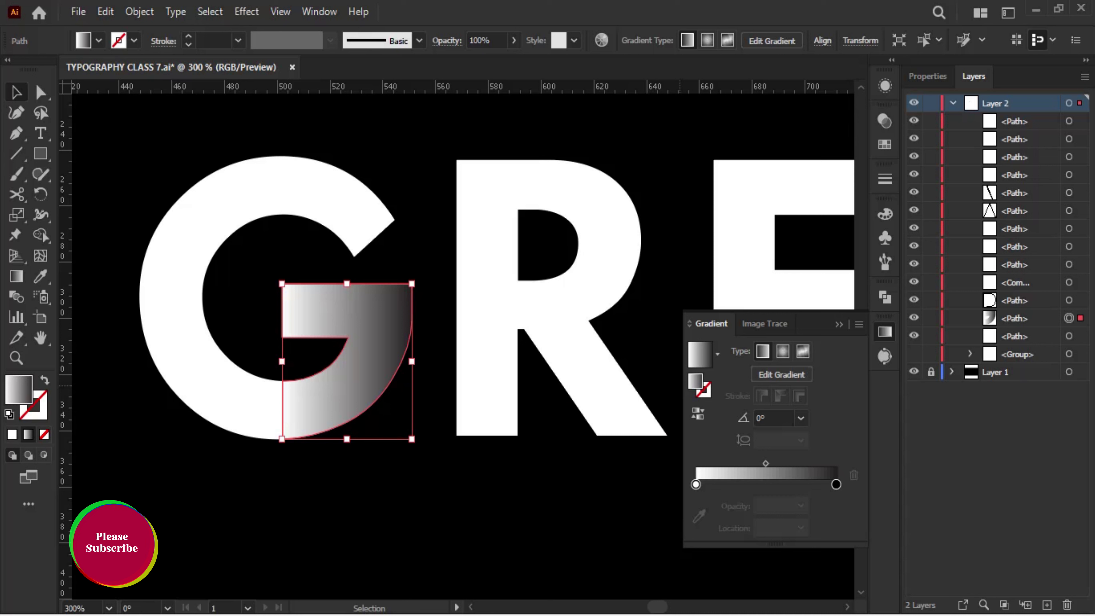
pyautogui.click(698, 413)
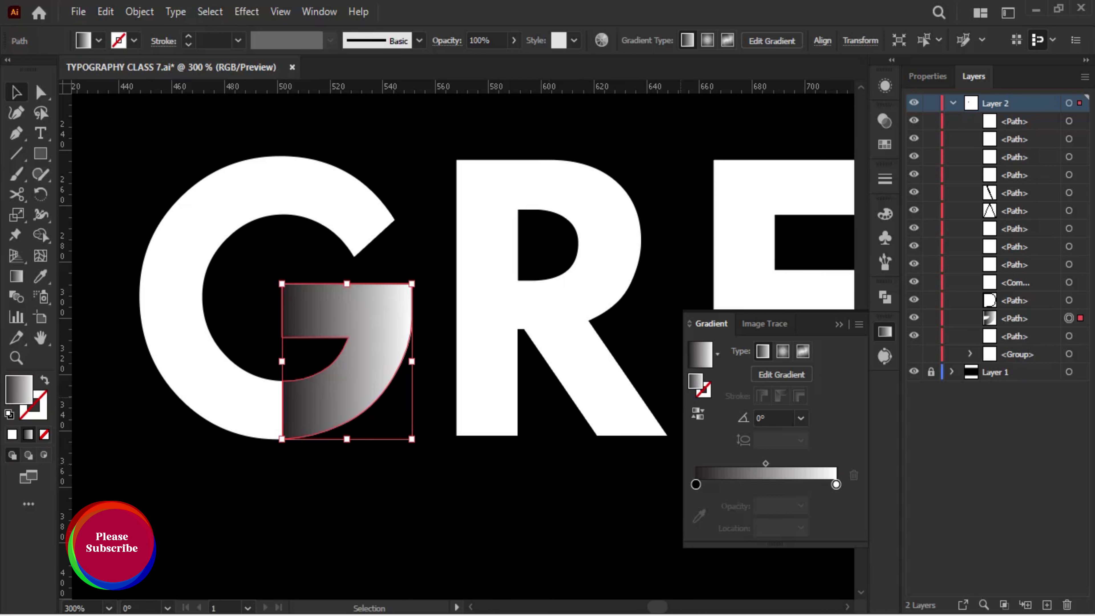
# Set the white end stop to yellow FFD400 and move it to 100%.
pyautogui.doubleClick(836, 484)
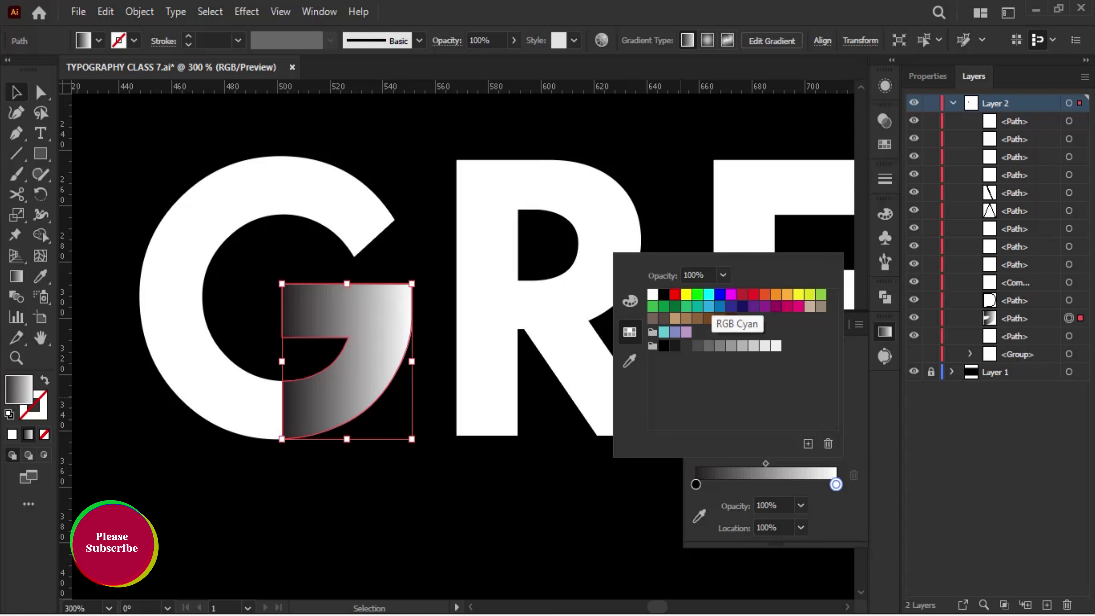
pyautogui.press('Escape')
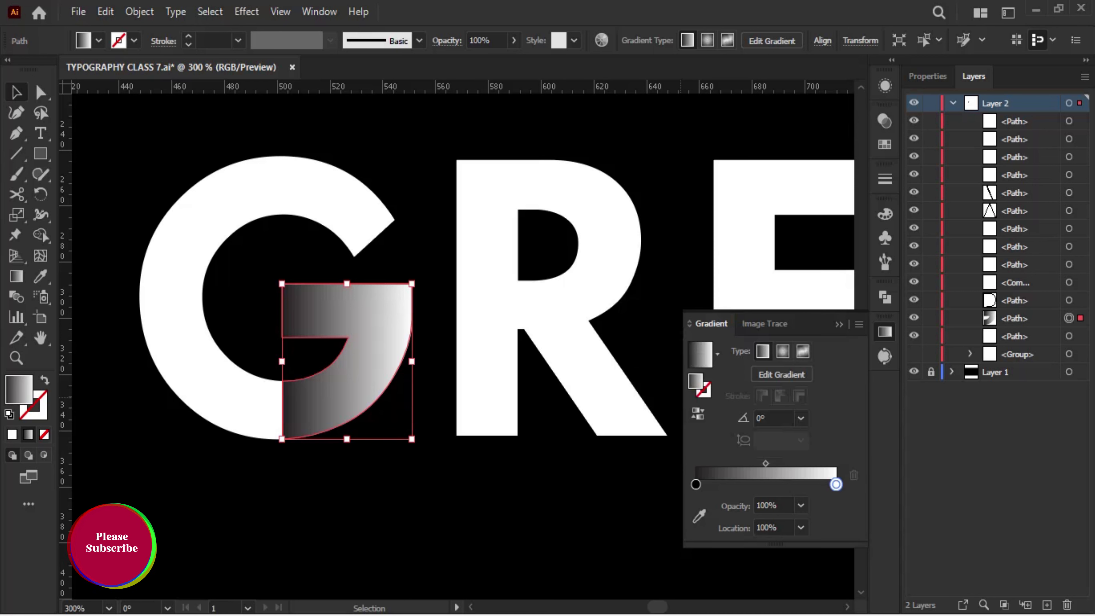
pyautogui.doubleClick(836, 484)
pyautogui.moveTo(865, 268); pyautogui.dragTo(864, 412)
pyautogui.write('FFD400')
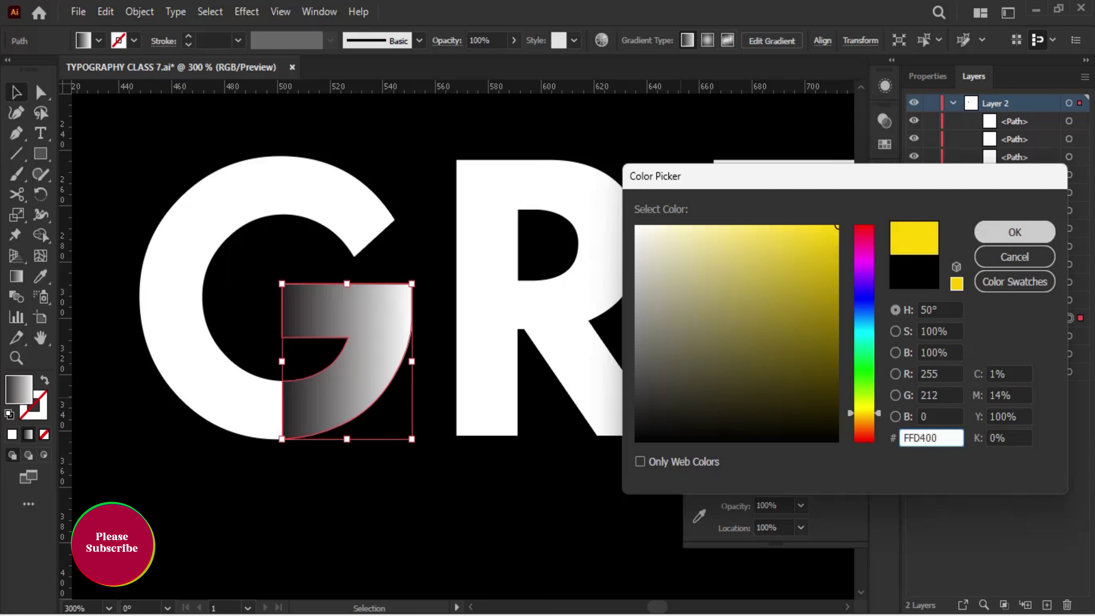
pyautogui.press('Return')
pyautogui.click(801, 453)
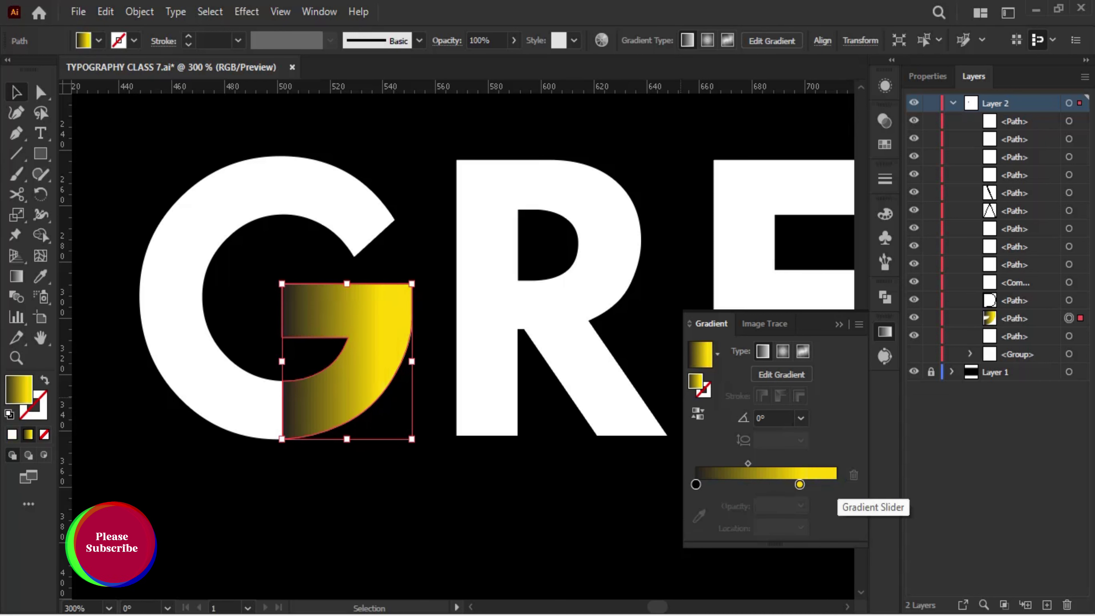
pyautogui.moveTo(799, 484); pyautogui.dragTo(836, 484)
# Angle the G piece's gradient to about 67.7° with the black stop near 15%.
pyautogui.press('g')
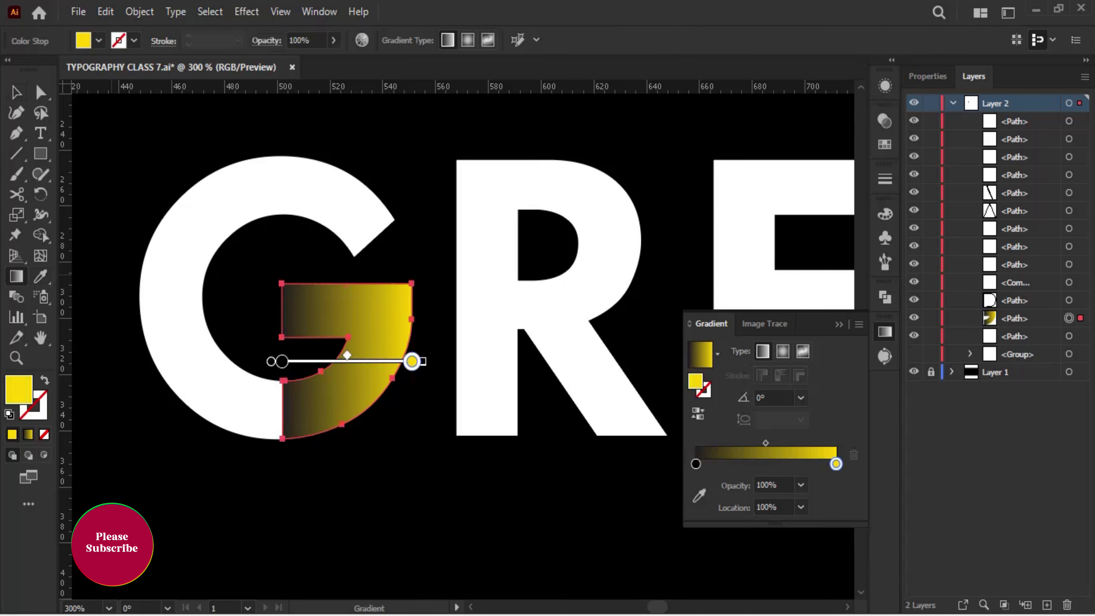
pyautogui.moveTo(270, 461); pyautogui.dragTo(378, 368)
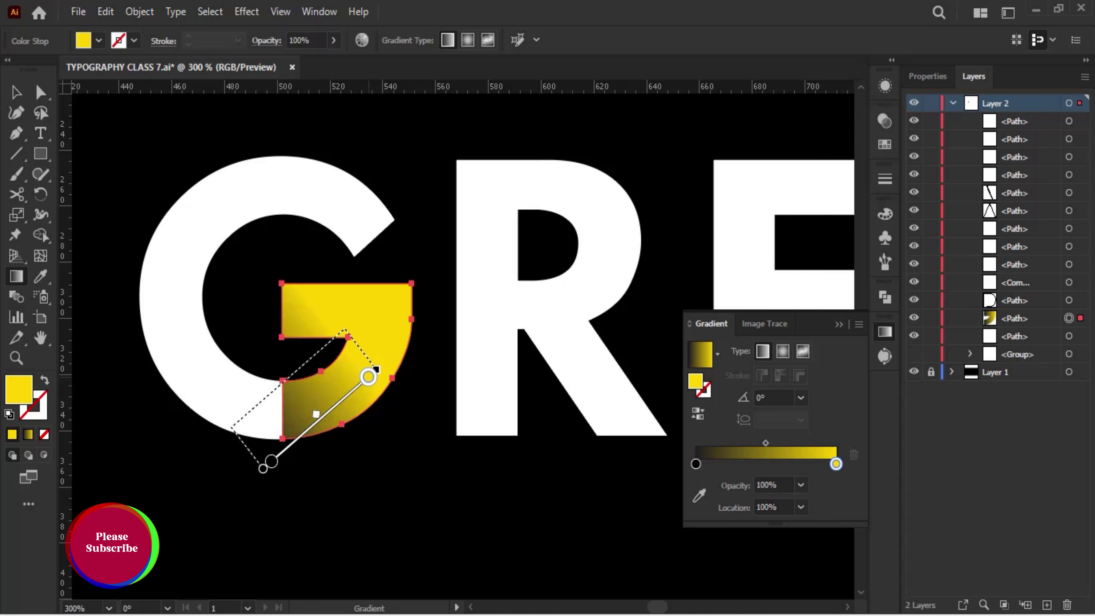
pyautogui.moveTo(242, 425); pyautogui.dragTo(349, 323)
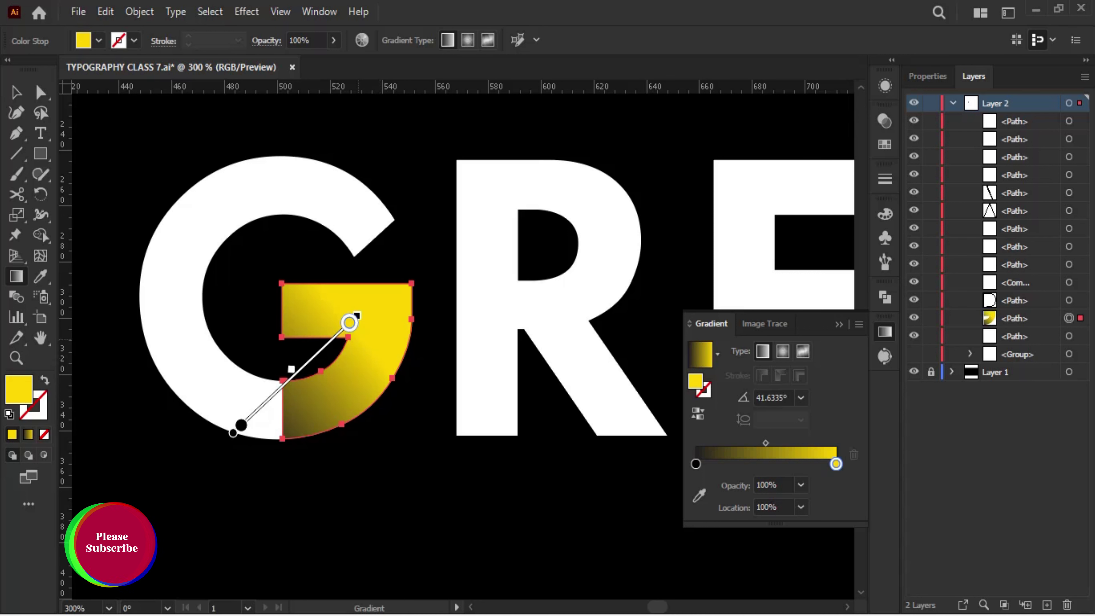
pyautogui.moveTo(291, 368); pyautogui.dragTo(314, 347)
pyautogui.click(241, 425)
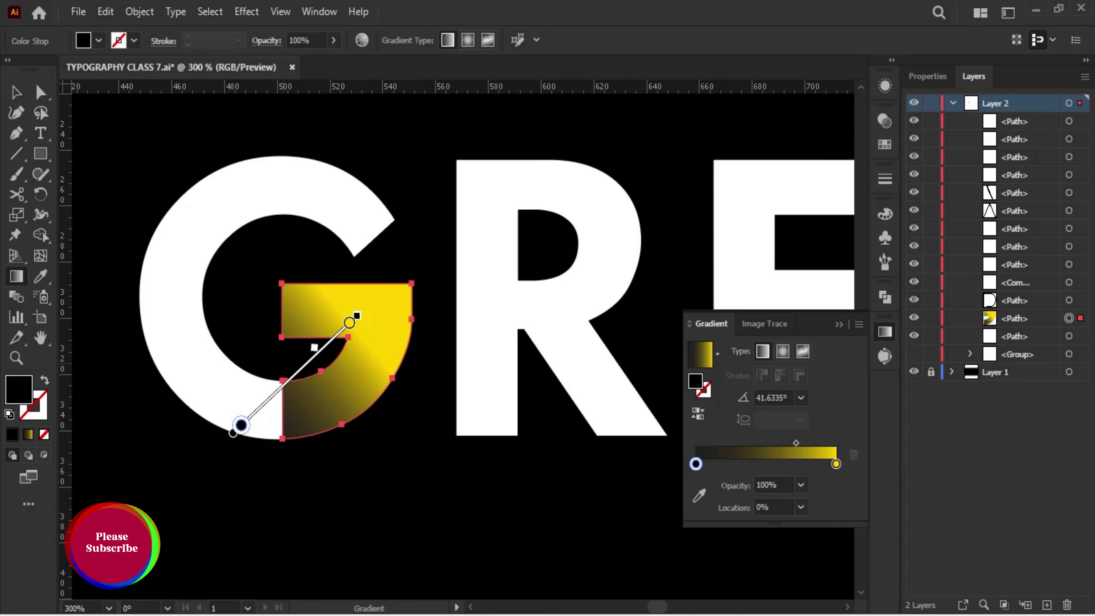
pyautogui.moveTo(241, 424)
pyautogui.mouseDown()
pyautogui.moveTo(298, 483)
pyautogui.moveTo(282, 476)
pyautogui.mouseUp()
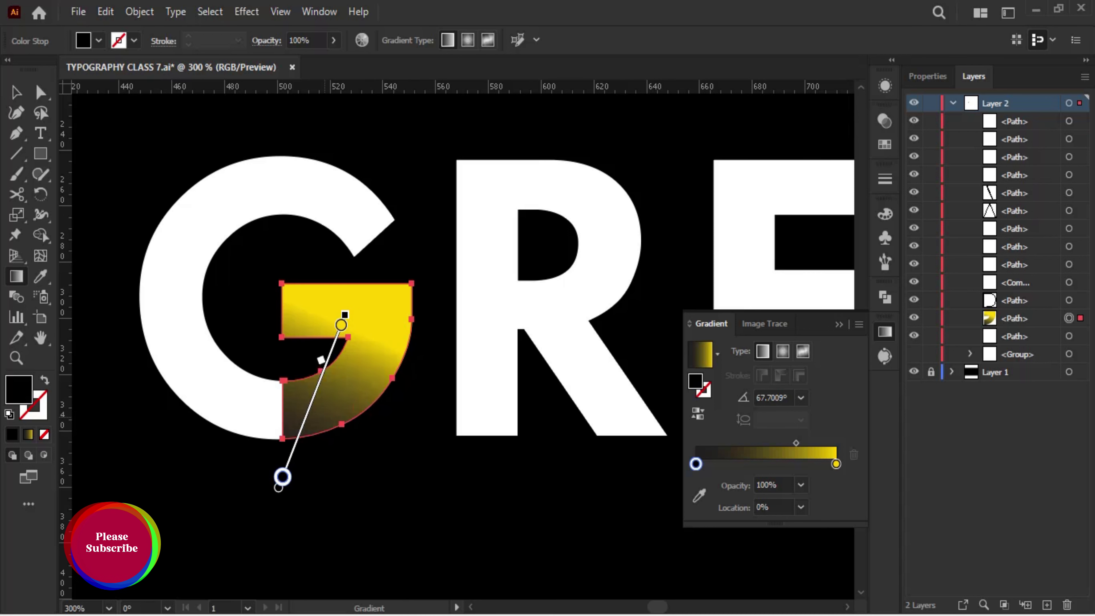
pyautogui.moveTo(321, 360); pyautogui.dragTo(322, 357)
pyautogui.moveTo(283, 476); pyautogui.dragTo(291, 456)
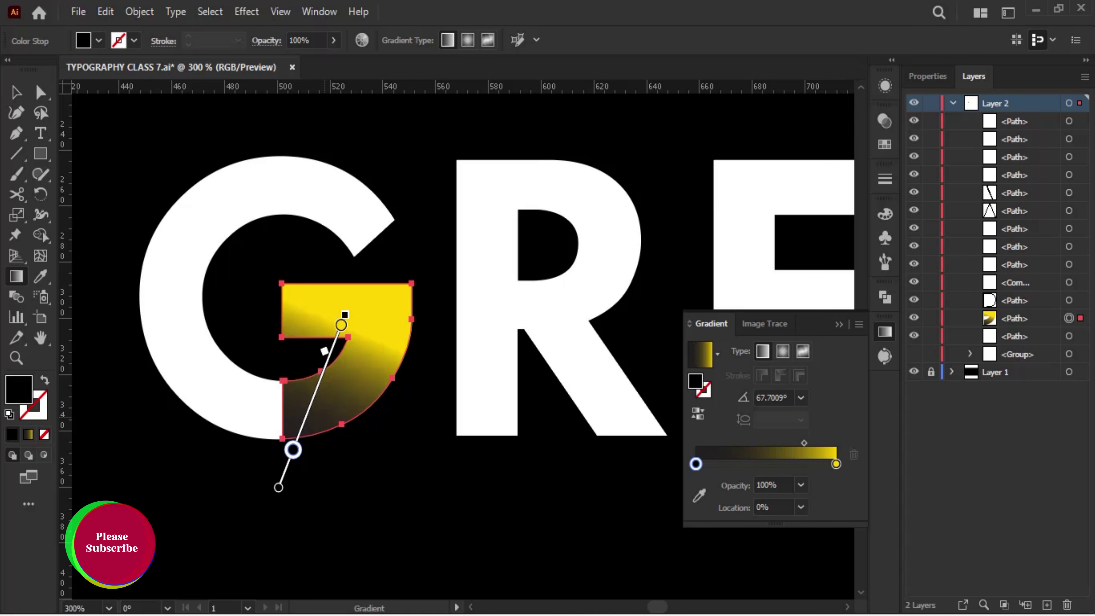
pyautogui.press('v')
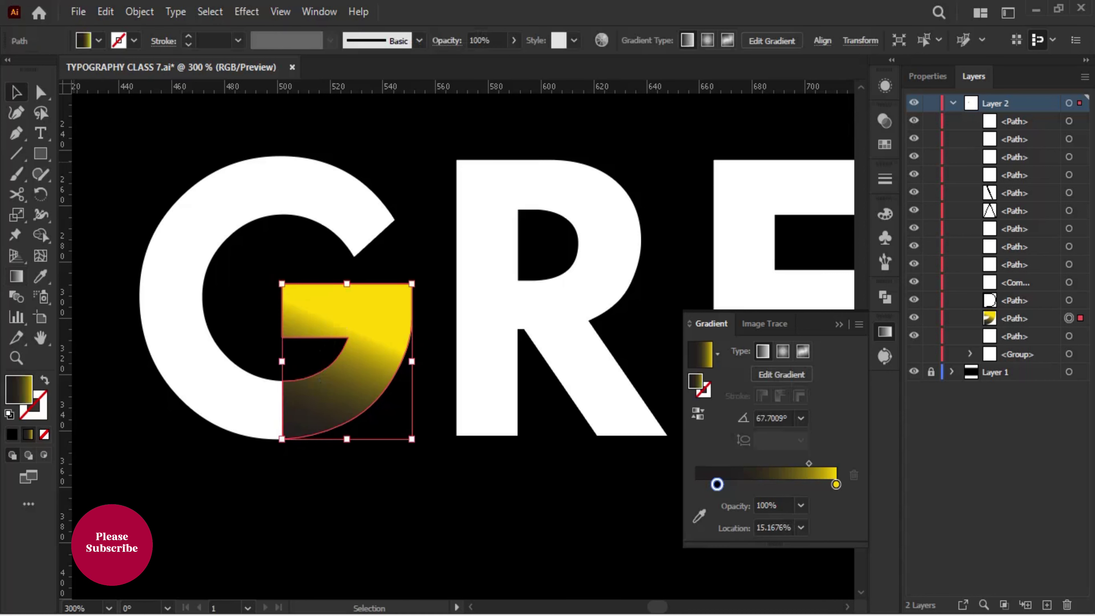
pyautogui.hotkey('ctrl', 'shift', 'a')
pyautogui.moveTo(474, 302); pyautogui.dragTo(323, 337)
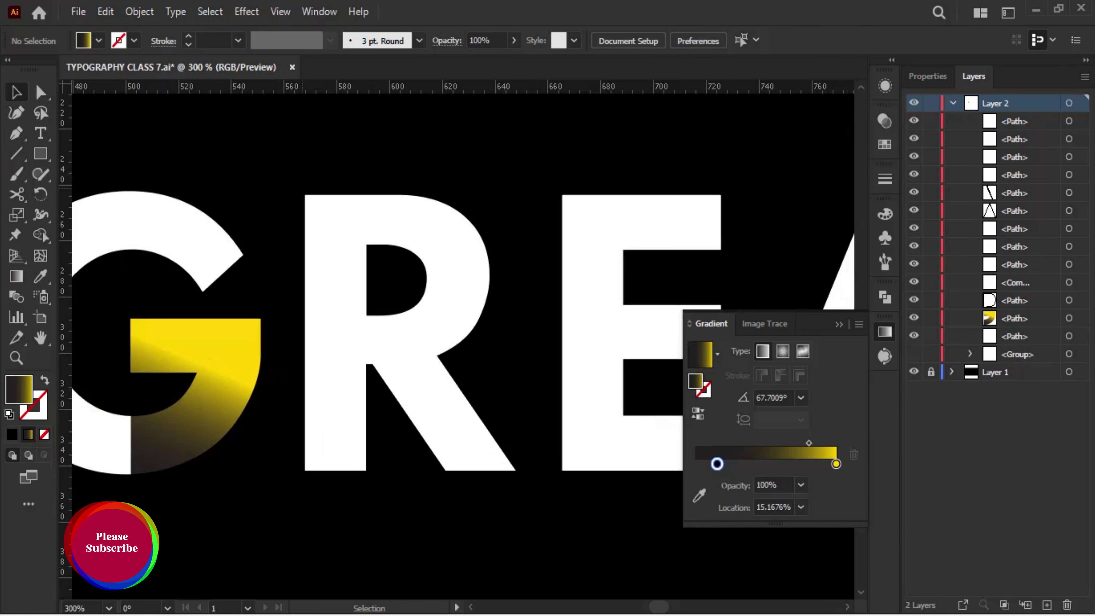
# Apply the gradient to the R's leg piece and pick bright blue #0051FF.
pyautogui.click(360, 228)
pyautogui.rightClick(360, 228)
pyautogui.press('Escape')
pyautogui.hotkey('ctrl', 'shift', 'a')
pyautogui.click(444, 414)
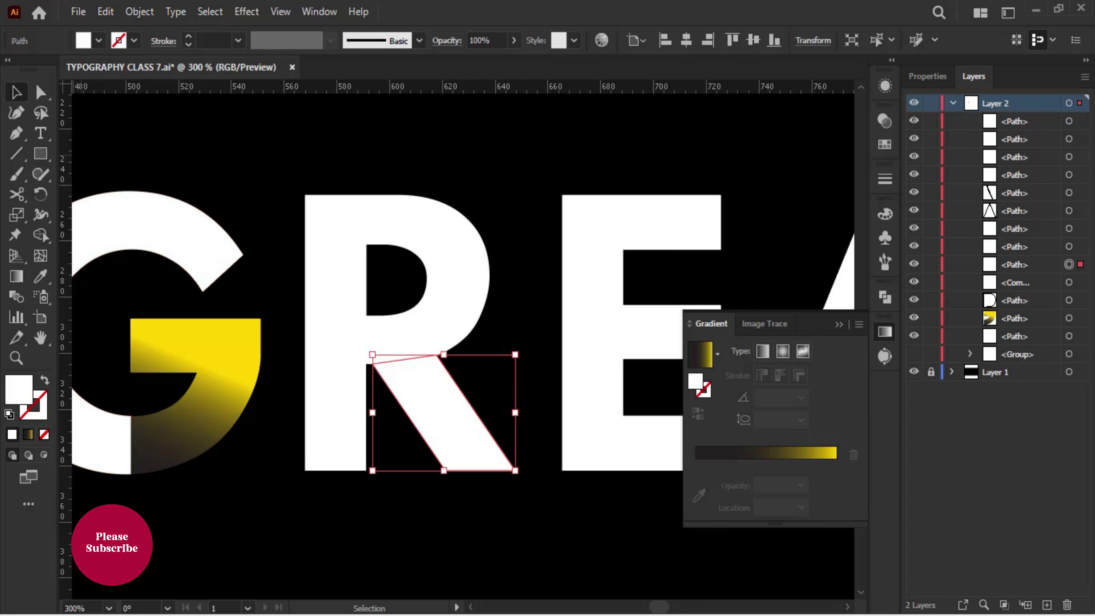
pyautogui.press('.')
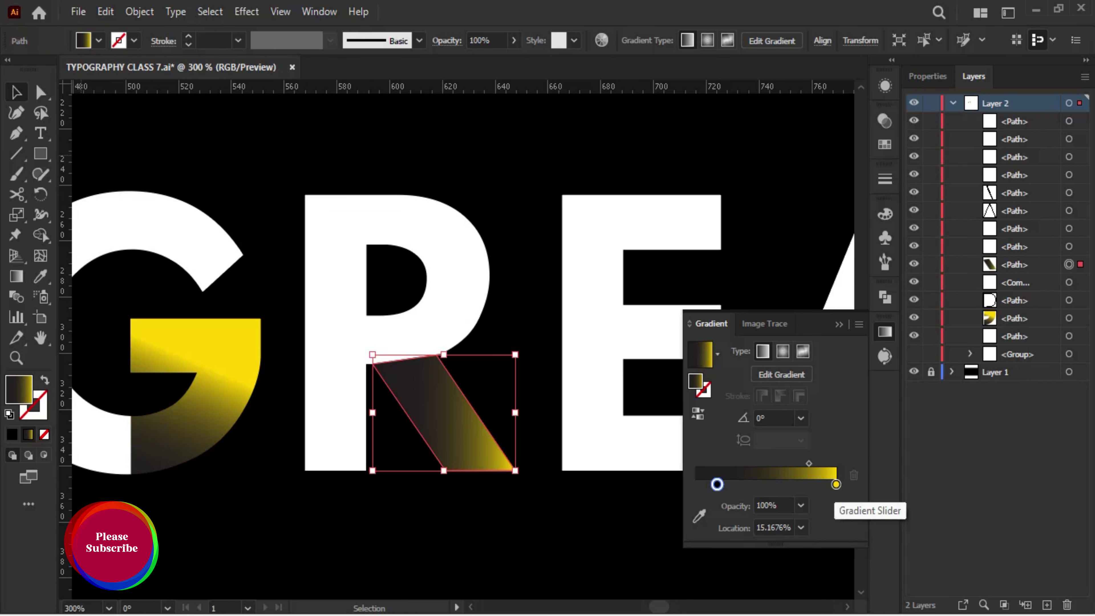
pyautogui.doubleClick(695, 380)
pyautogui.moveTo(864, 268); pyautogui.dragTo(865, 311)
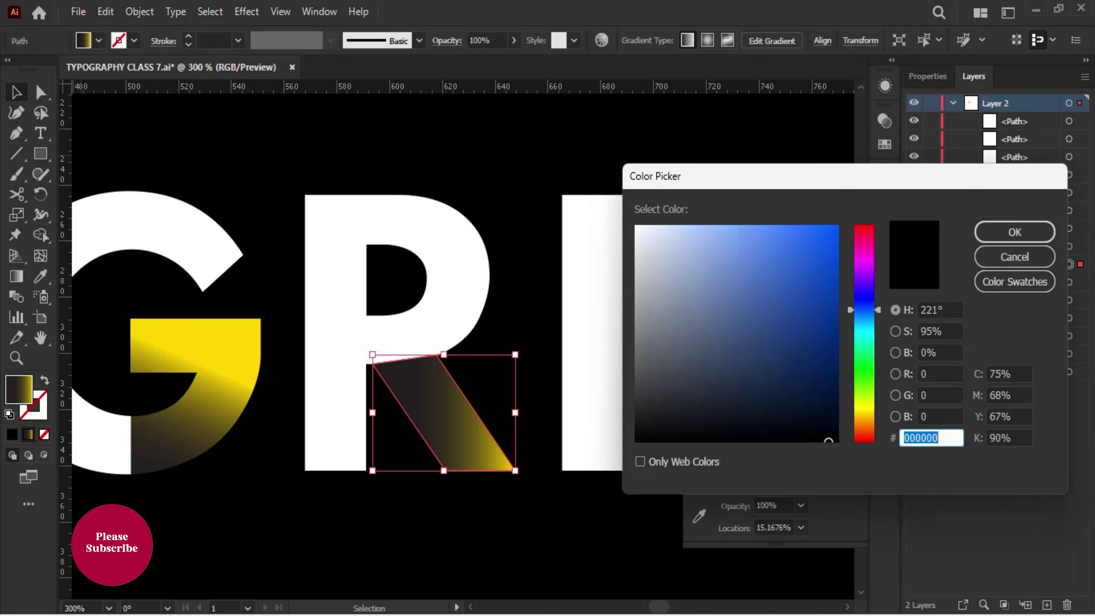
pyautogui.write('0051ff')
pyautogui.press('Return')
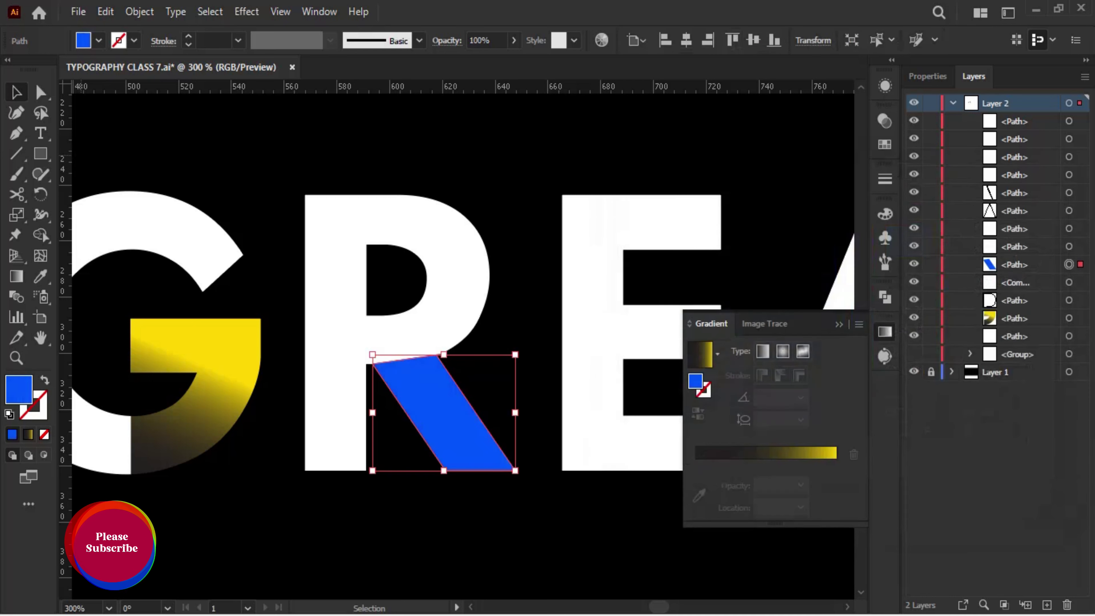
# Arrange the black start and blue end stops on the R leg's gradient slider.
pyautogui.moveTo(789, 470)
pyautogui.mouseDown()
pyautogui.moveTo(835, 513)
pyautogui.moveTo(835, 484)
pyautogui.mouseUp()
pyautogui.click(836, 484)
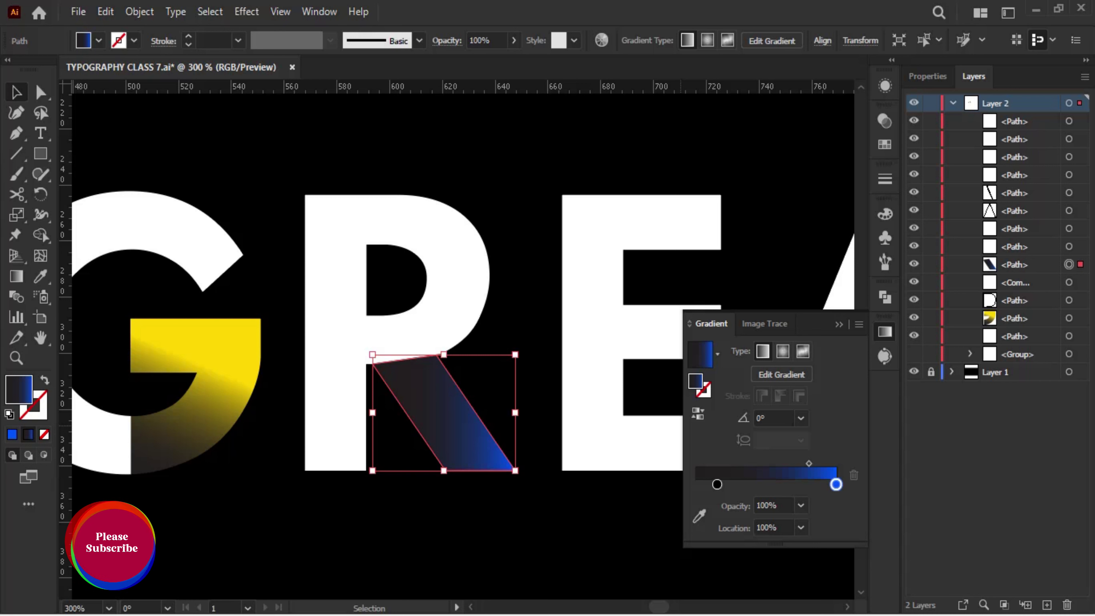
pyautogui.click(698, 413)
pyautogui.click(698, 413)
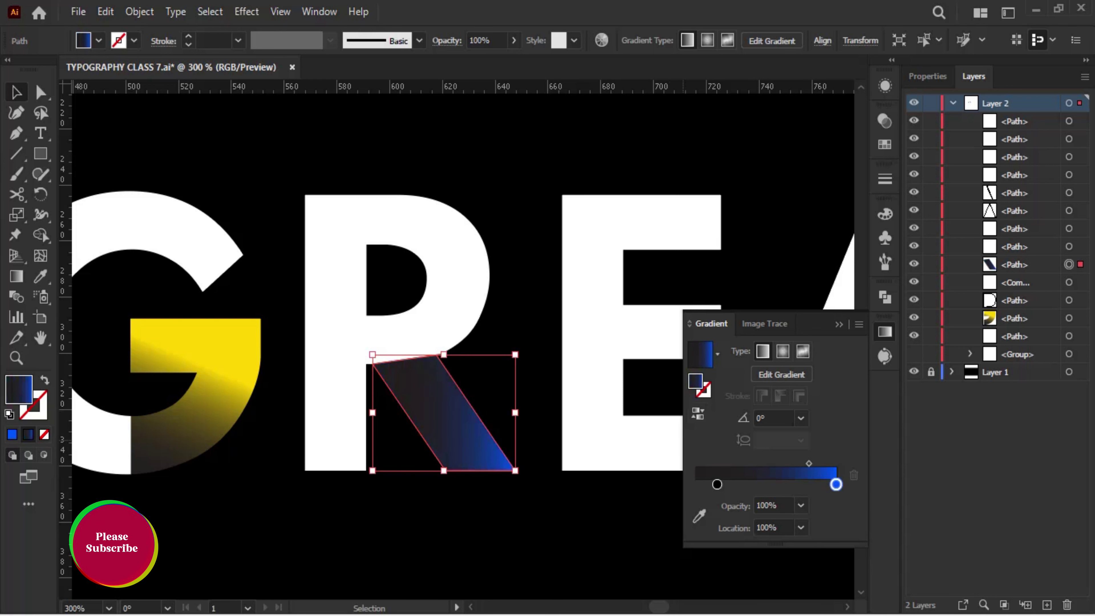
pyautogui.moveTo(717, 484); pyautogui.dragTo(695, 484)
pyautogui.doubleClick(695, 484)
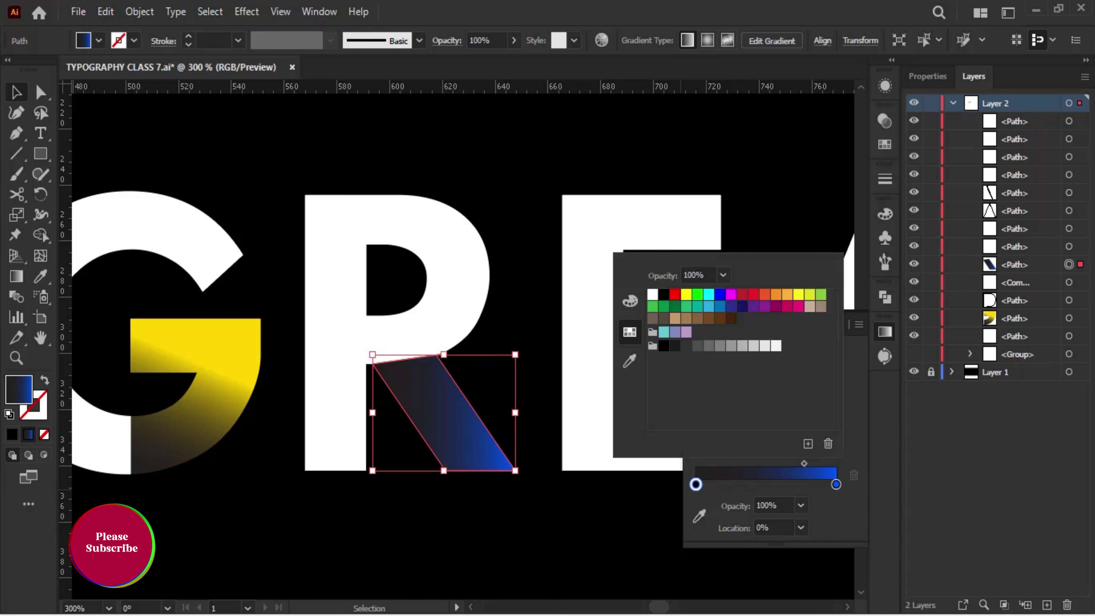
pyautogui.press('Escape')
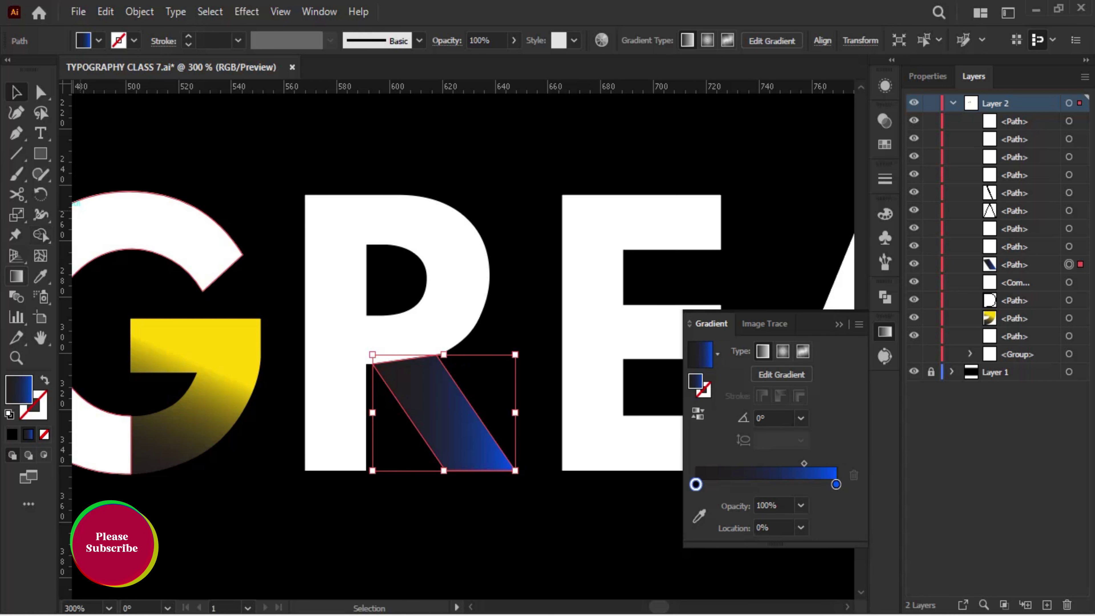
# Run the R leg's gradient diagonally downward and set its end stop to a slightly lightened blue 0019FF.
pyautogui.press('g')
pyautogui.moveTo(410, 352); pyautogui.dragTo(482, 481)
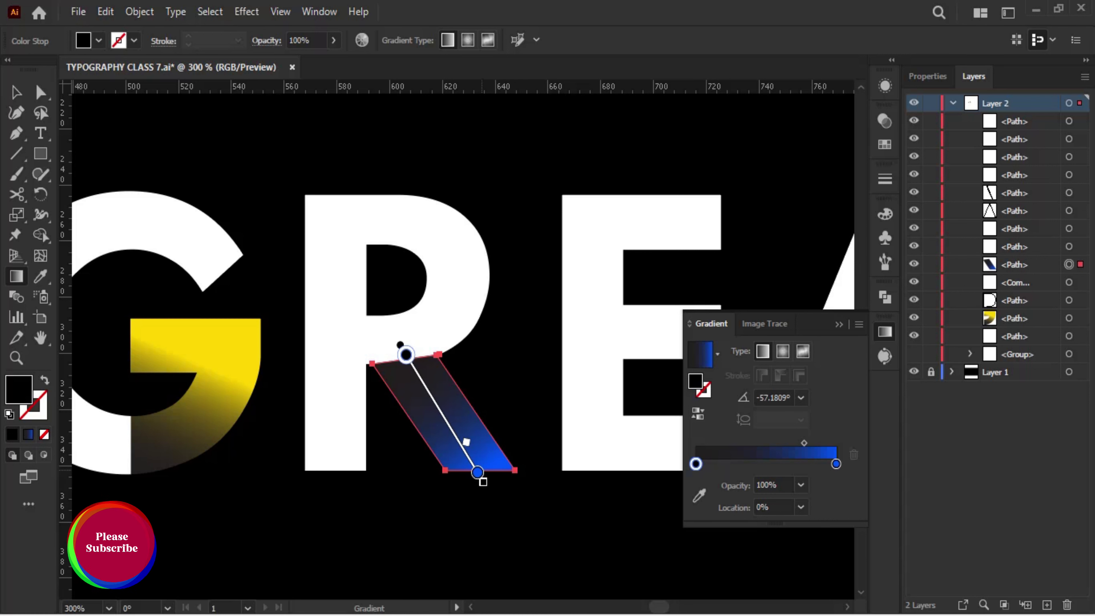
pyautogui.doubleClick(478, 472)
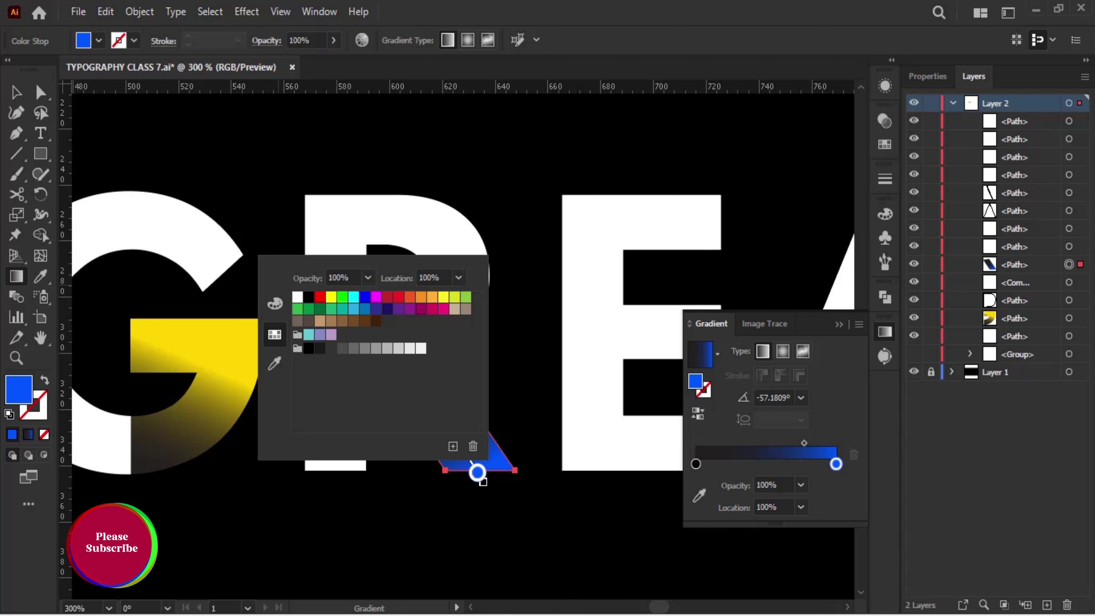
pyautogui.press('Escape')
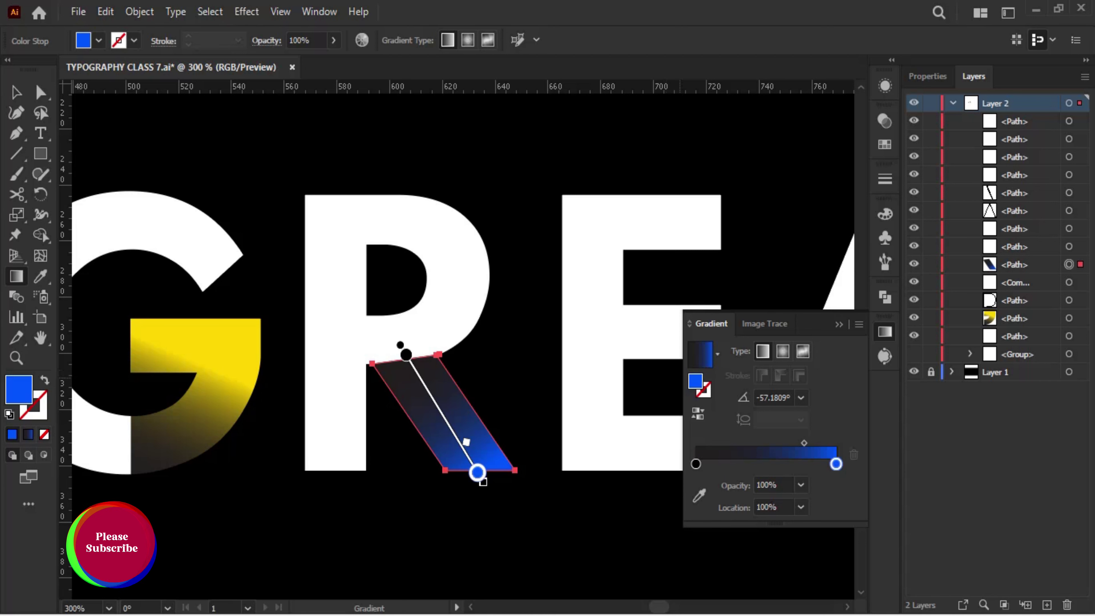
pyautogui.doubleClick(483, 482)
pyautogui.write('0019FF')
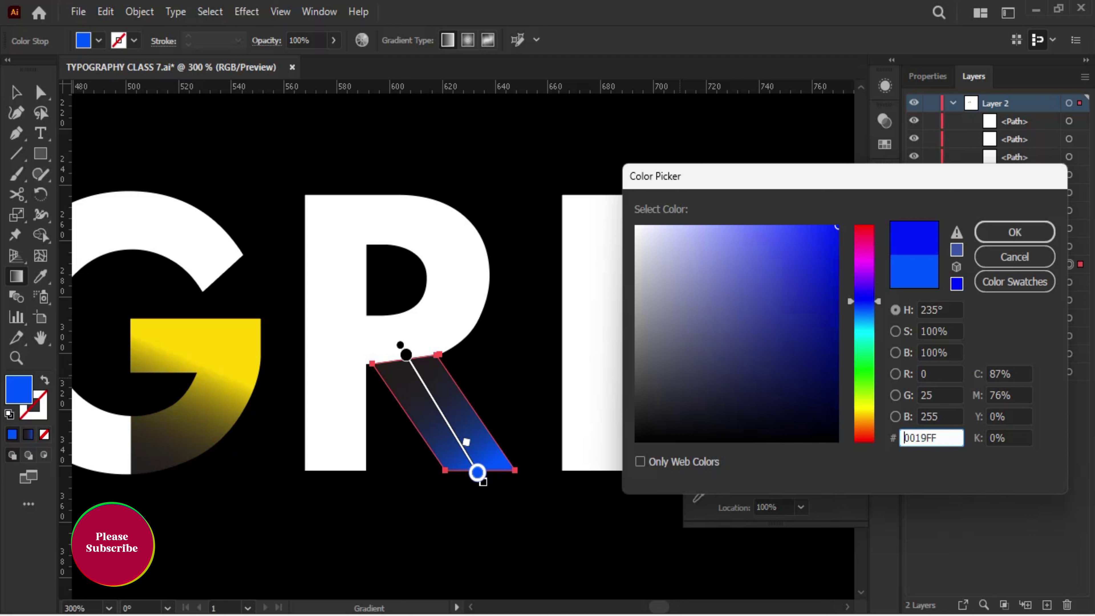
pyautogui.moveTo(864, 302); pyautogui.dragTo(864, 308)
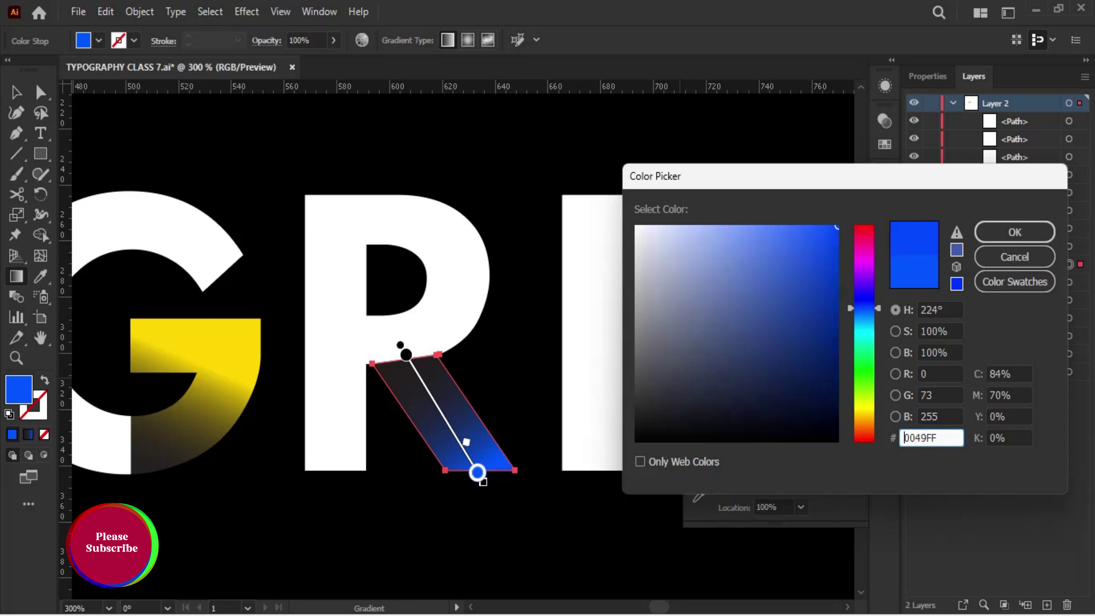
pyautogui.press('Return')
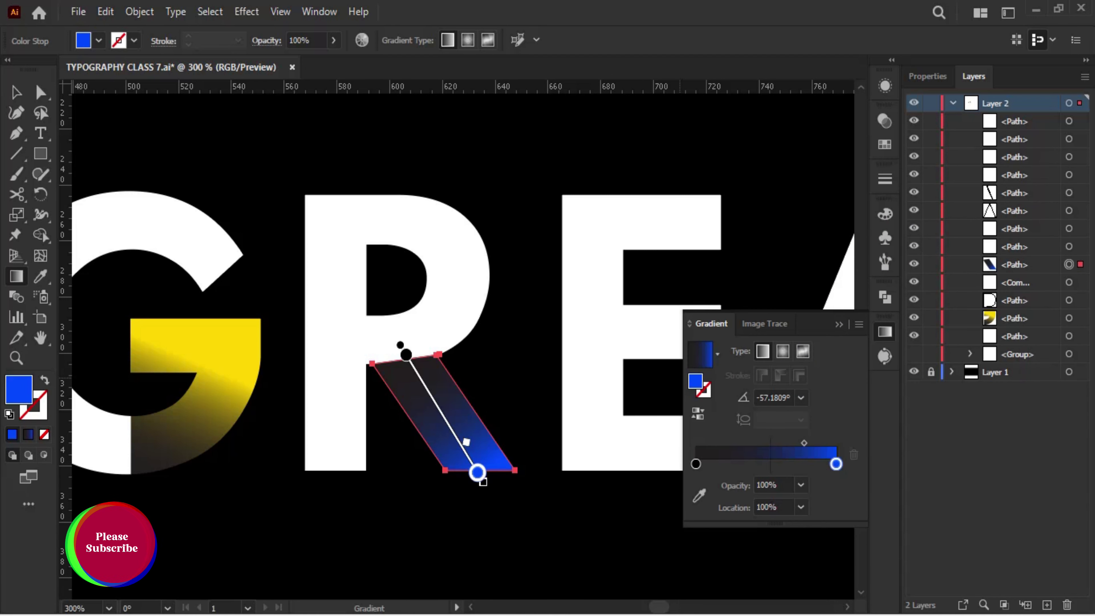
# Shift the gradient midpoint toward the dark end and make the starting stop black.
pyautogui.click(785, 465)
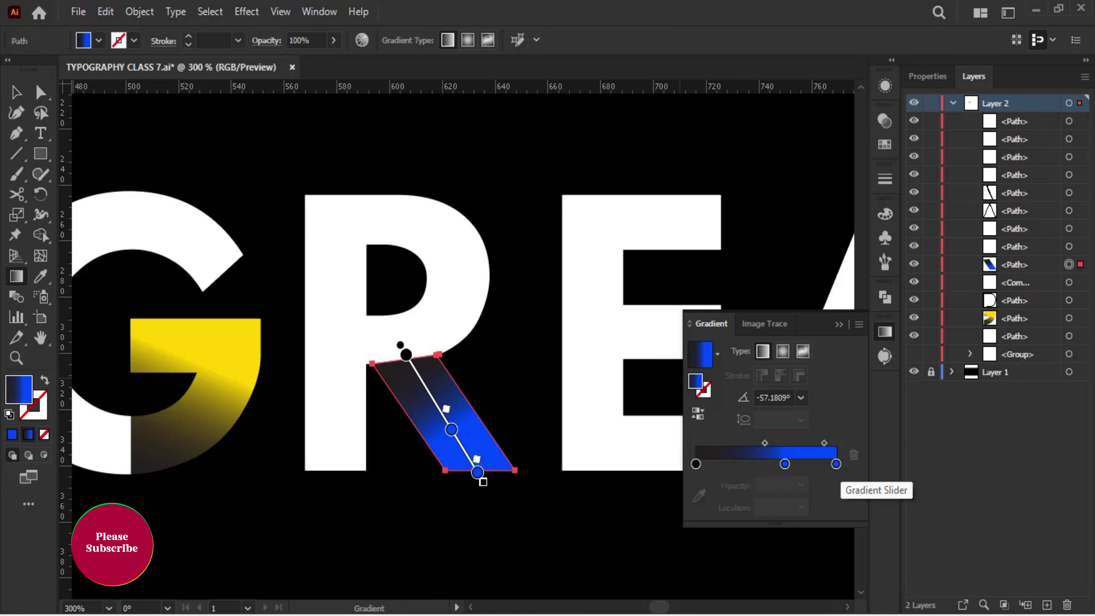
pyautogui.moveTo(784, 464); pyautogui.dragTo(785, 509)
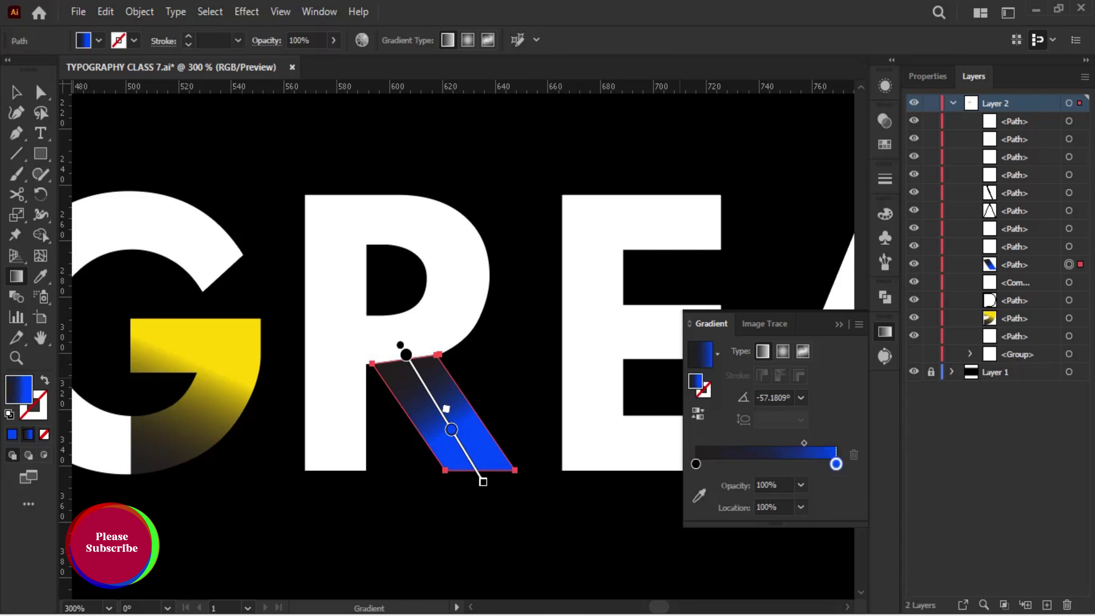
pyautogui.moveTo(804, 442); pyautogui.dragTo(765, 443)
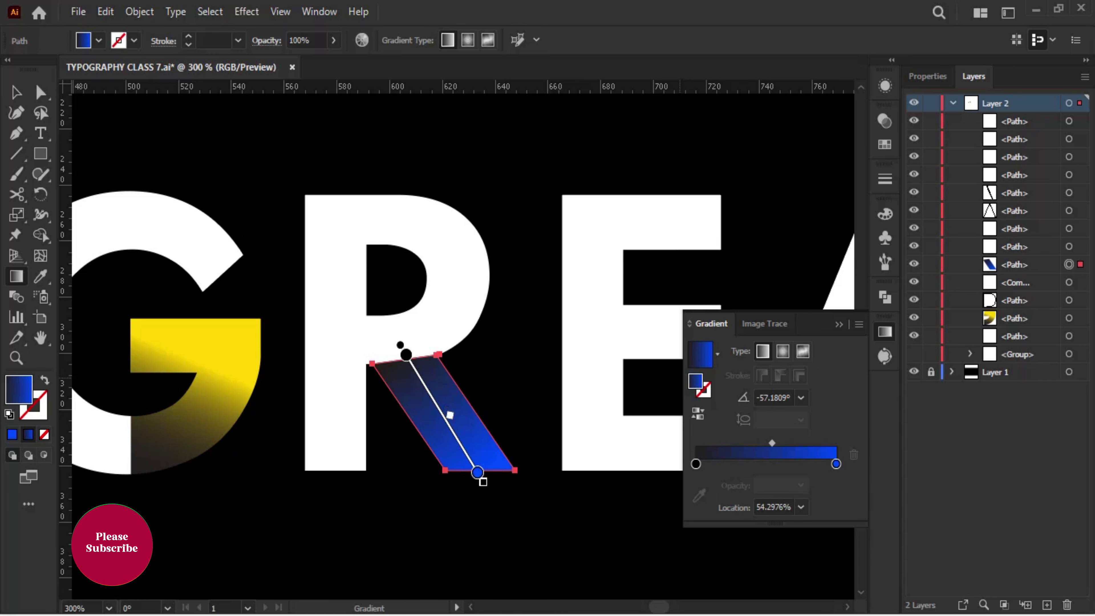
pyautogui.doubleClick(696, 464)
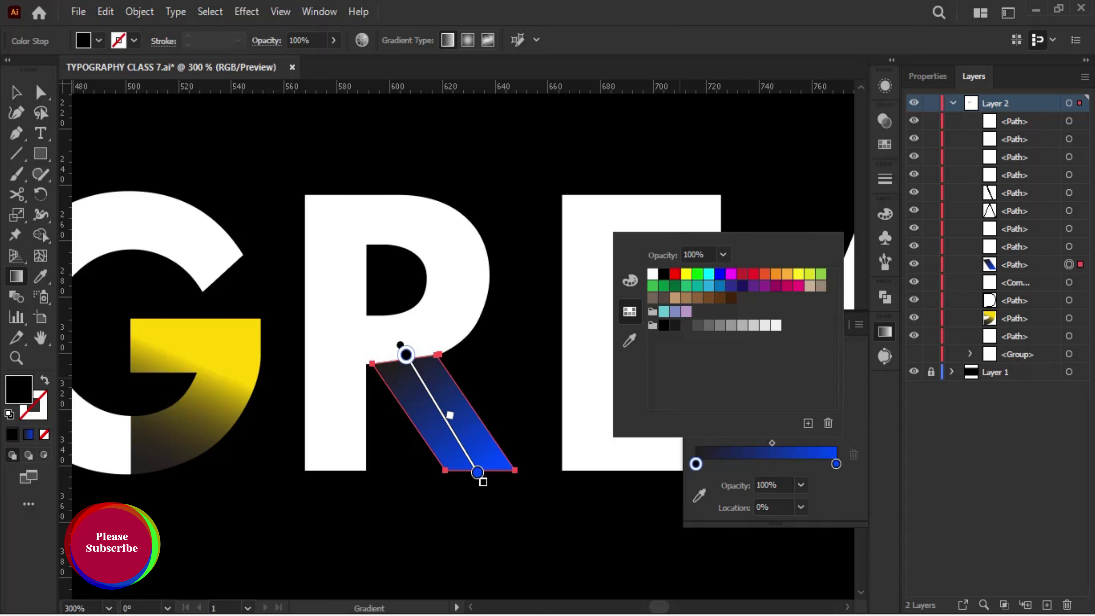
pyautogui.click(664, 325)
pyautogui.press('Escape')
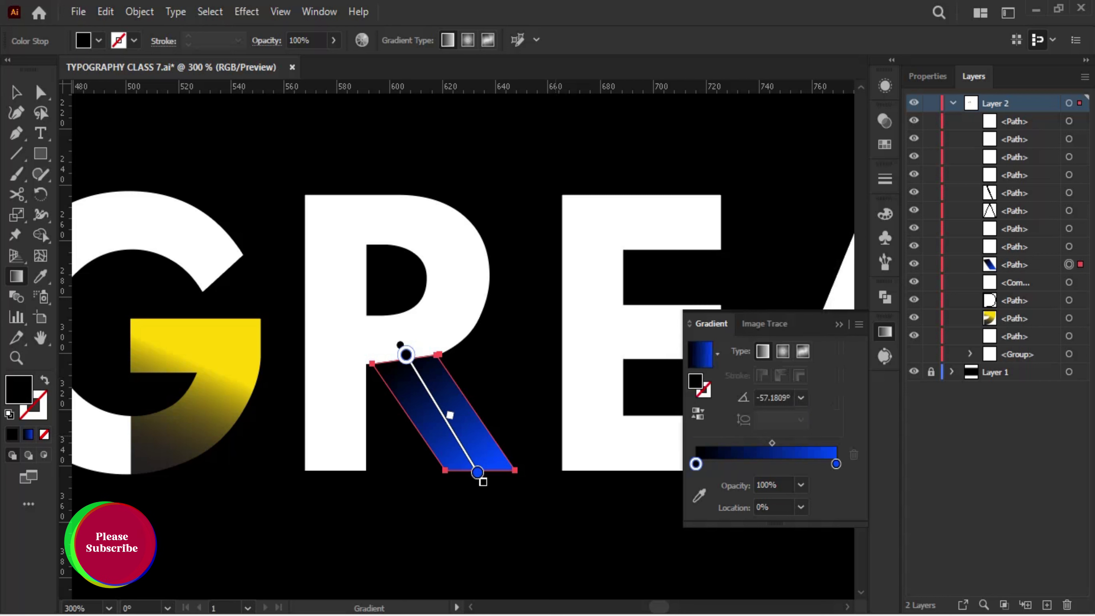
# Set the starting stop of the yellow G piece's gradient to black #000000.
pyautogui.press('v')
pyautogui.click(207, 354)
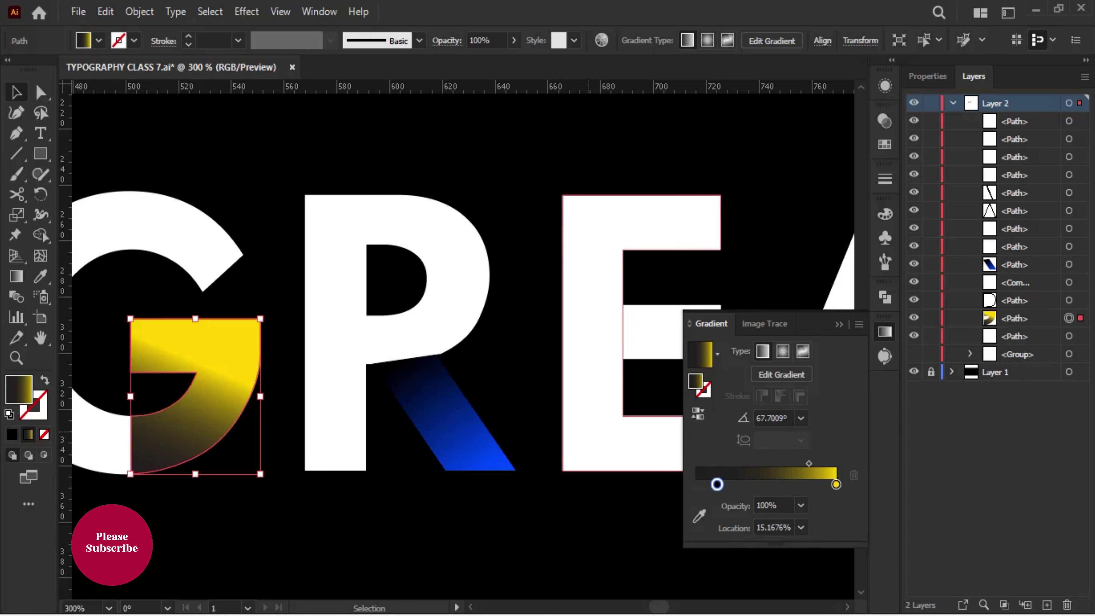
pyautogui.doubleClick(718, 483)
pyautogui.press('Escape')
pyautogui.doubleClick(694, 381)
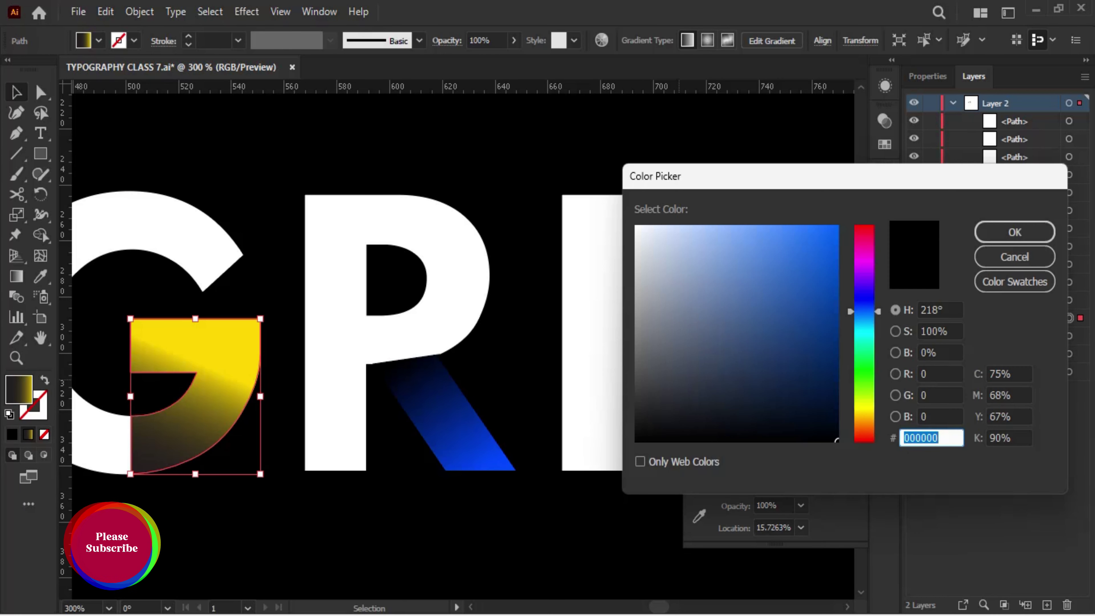
pyautogui.click(1012, 230)
pyautogui.click(793, 453)
pyautogui.moveTo(695, 484); pyautogui.dragTo(722, 483)
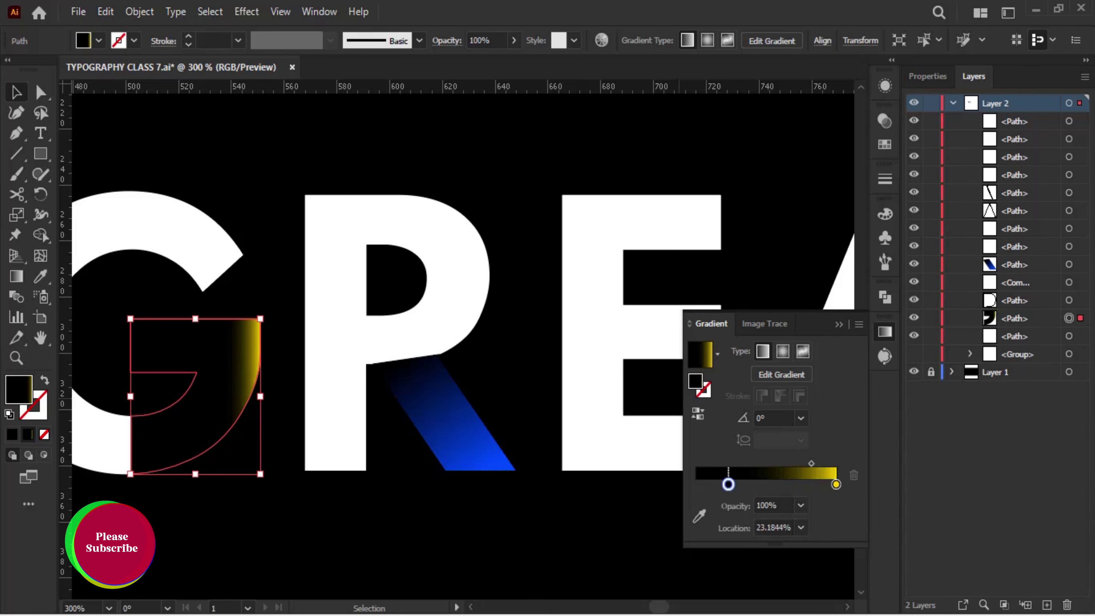
# Angle the G's gradient about 63.6°, from black at lower left to yellow at upper right.
pyautogui.press('g')
pyautogui.moveTo(141, 475); pyautogui.dragTo(182, 375)
pyautogui.moveTo(142, 460); pyautogui.dragTo(131, 485)
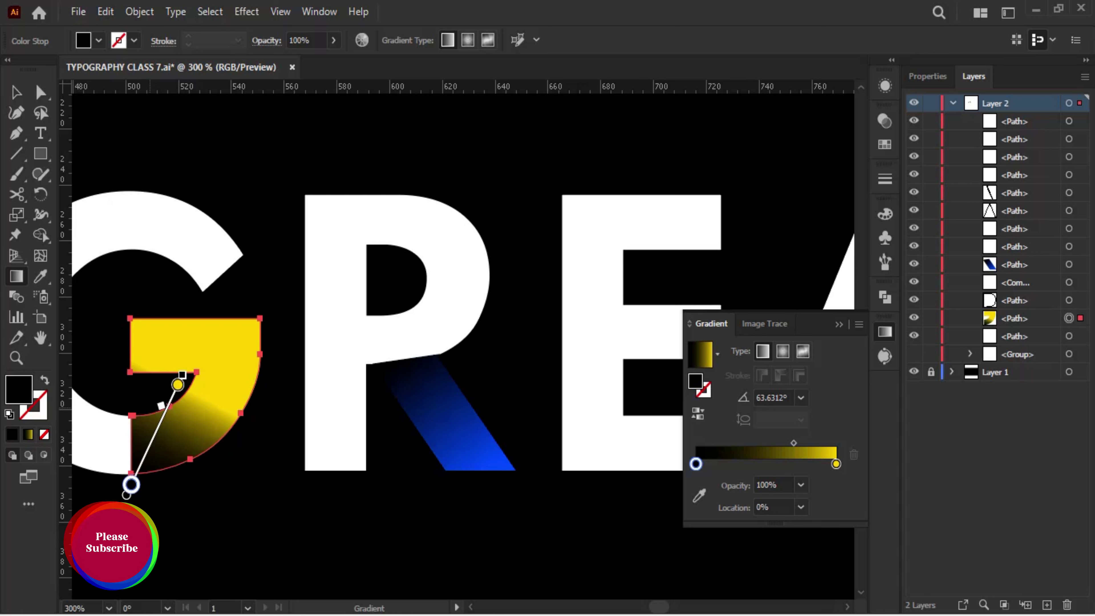
pyautogui.moveTo(177, 385)
pyautogui.mouseDown()
pyautogui.moveTo(183, 374)
pyautogui.moveTo(160, 406)
pyautogui.mouseUp()
pyautogui.press('v')
pyautogui.hotkey('ctrl', 'shift', 'a')
pyautogui.moveTo(647, 302); pyautogui.dragTo(339, 322)
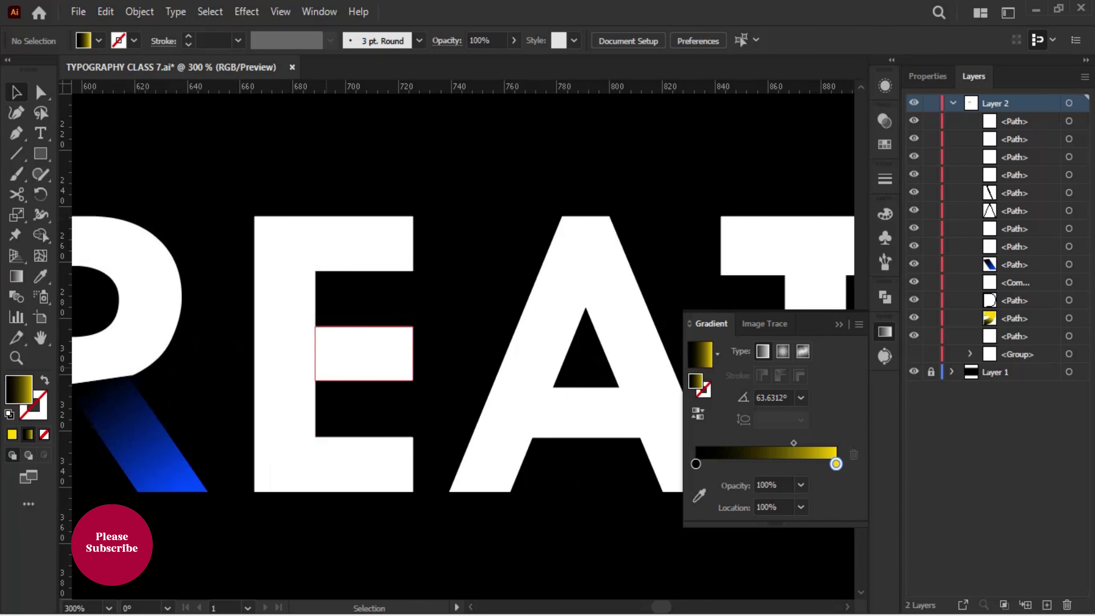
# Give the E's middle bar the black-to-yellow gradient, midpoint shifted toward black.
pyautogui.click(336, 349)
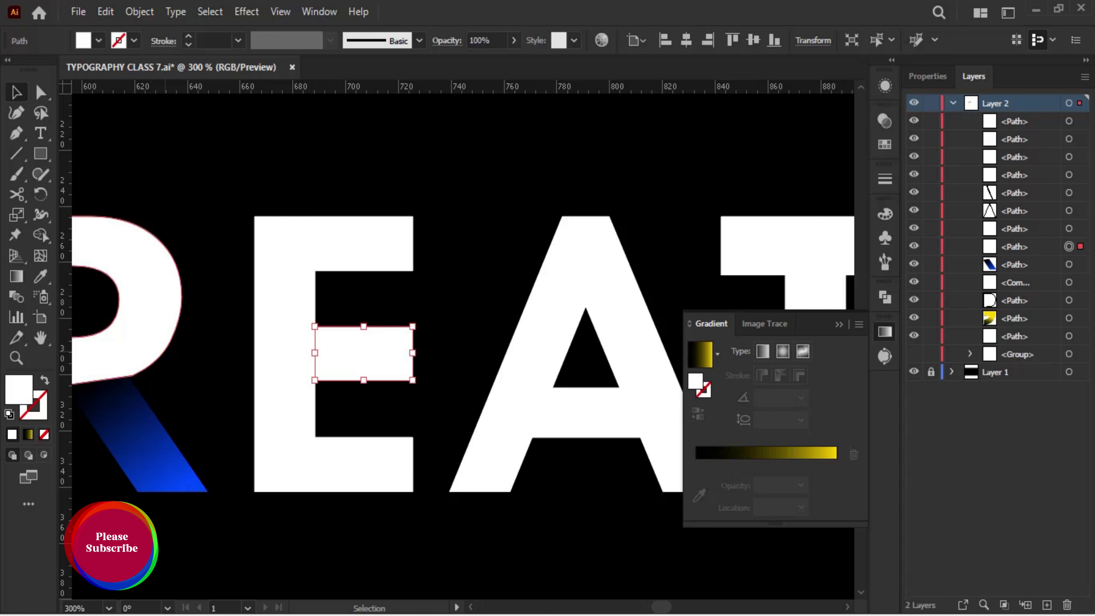
pyautogui.press('.')
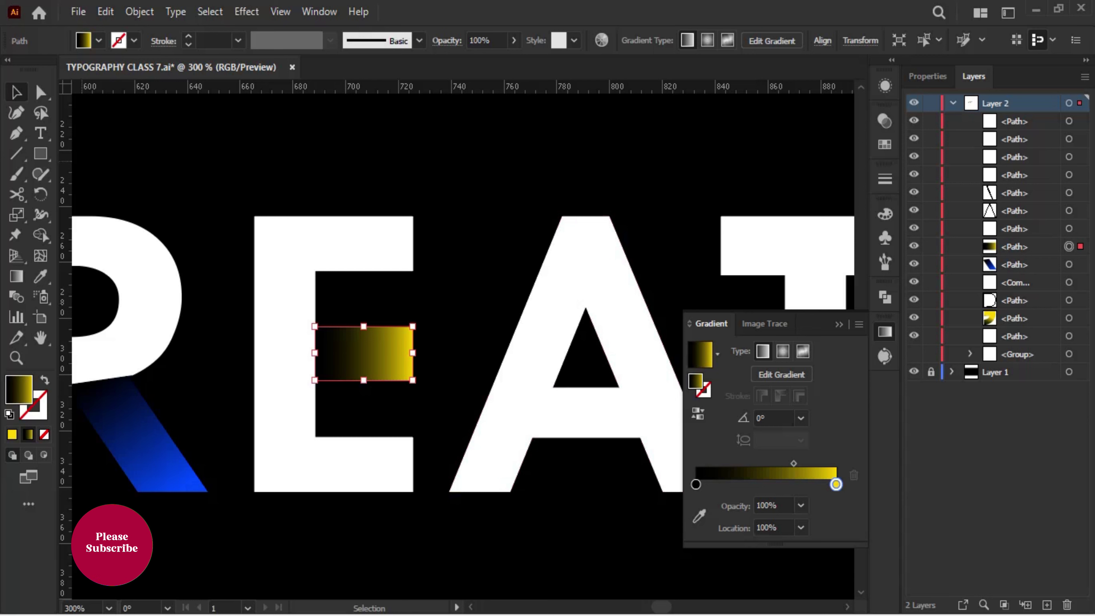
pyautogui.moveTo(793, 463); pyautogui.dragTo(751, 464)
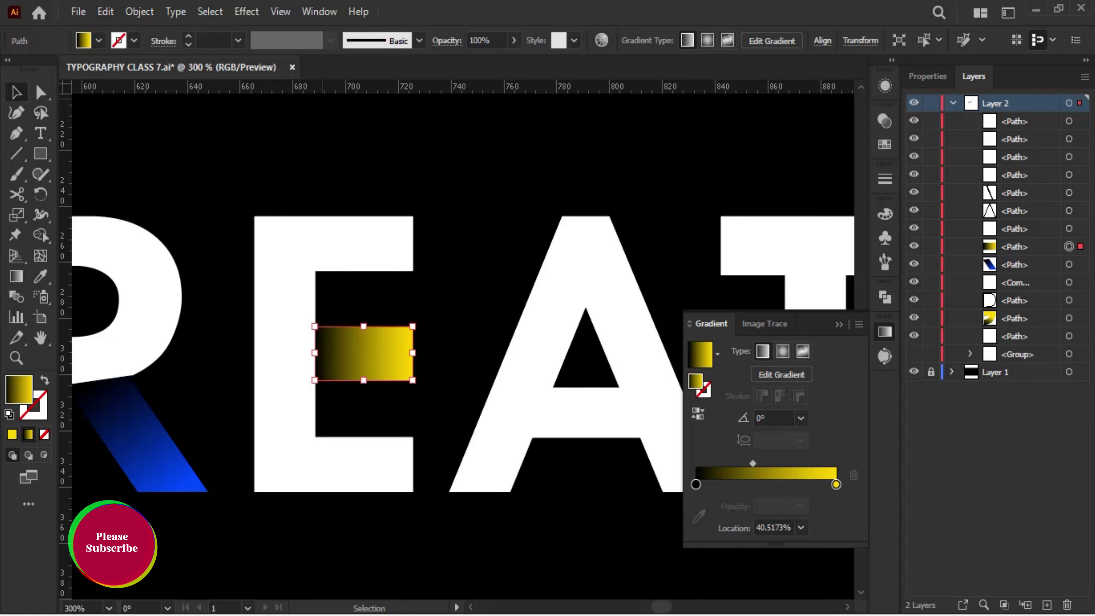
pyautogui.hotkey('ctrl', 'shift', 'a')
# Apply the black-to-yellow gradient to the A's upper-left piece and make it radial.
pyautogui.moveTo(474, 345); pyautogui.dragTo(234, 345)
pyautogui.click(296, 293)
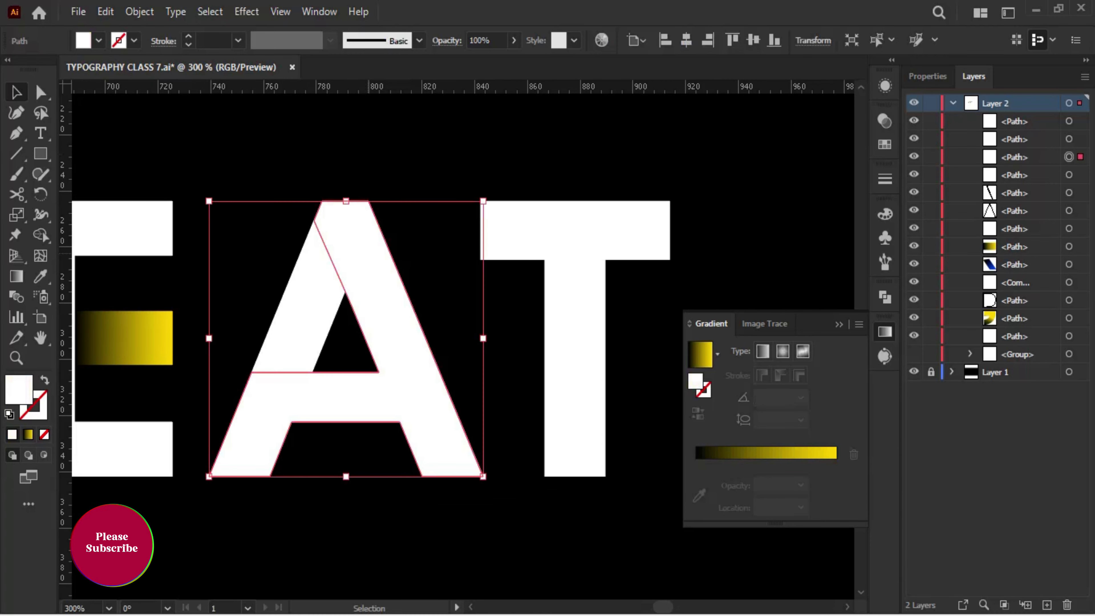
pyautogui.click(296, 293)
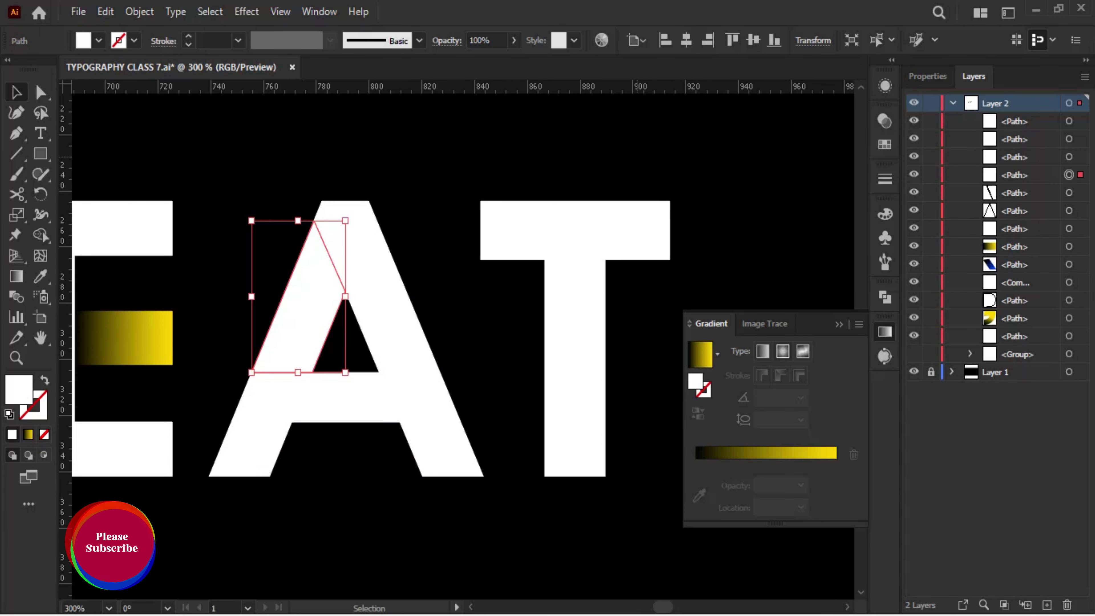
pyautogui.click(699, 363)
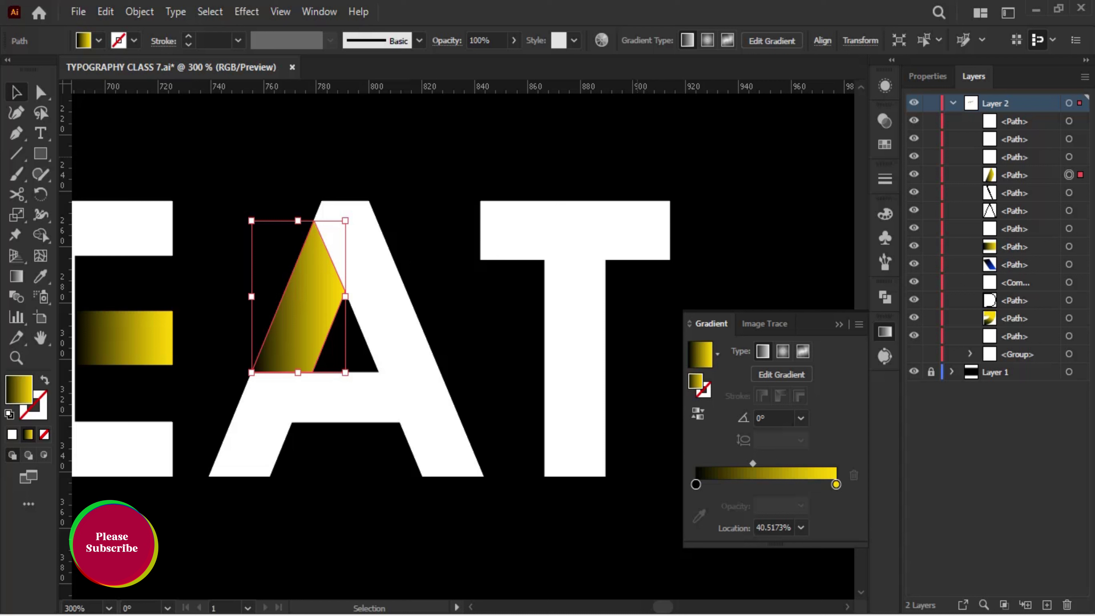
pyautogui.click(783, 351)
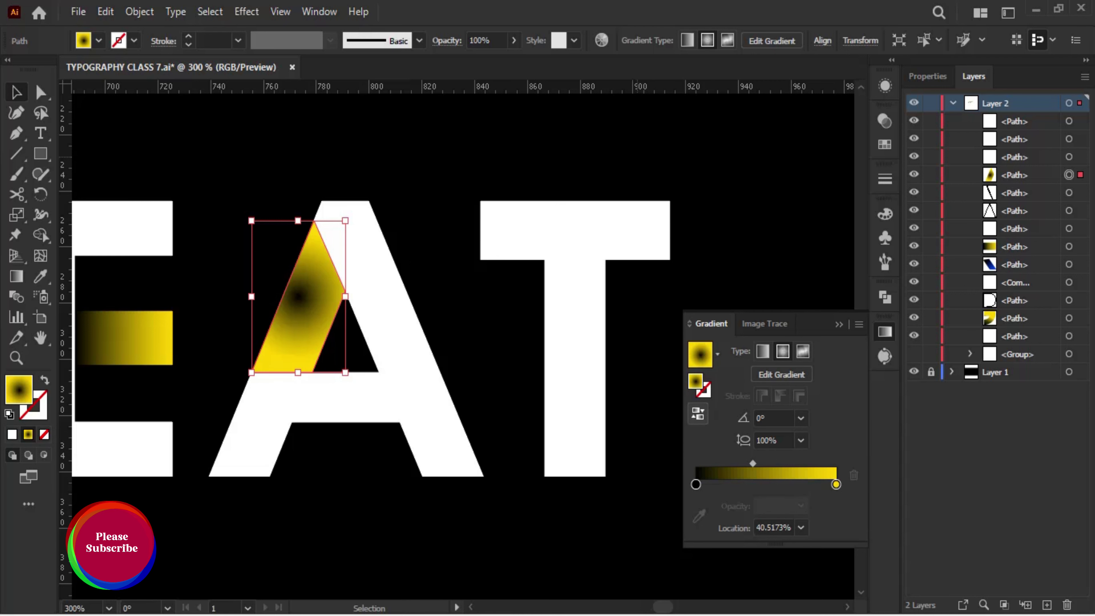
# Reverse the A piece's radial gradient and set the centre stop to violet 7b00ff.
pyautogui.click(697, 413)
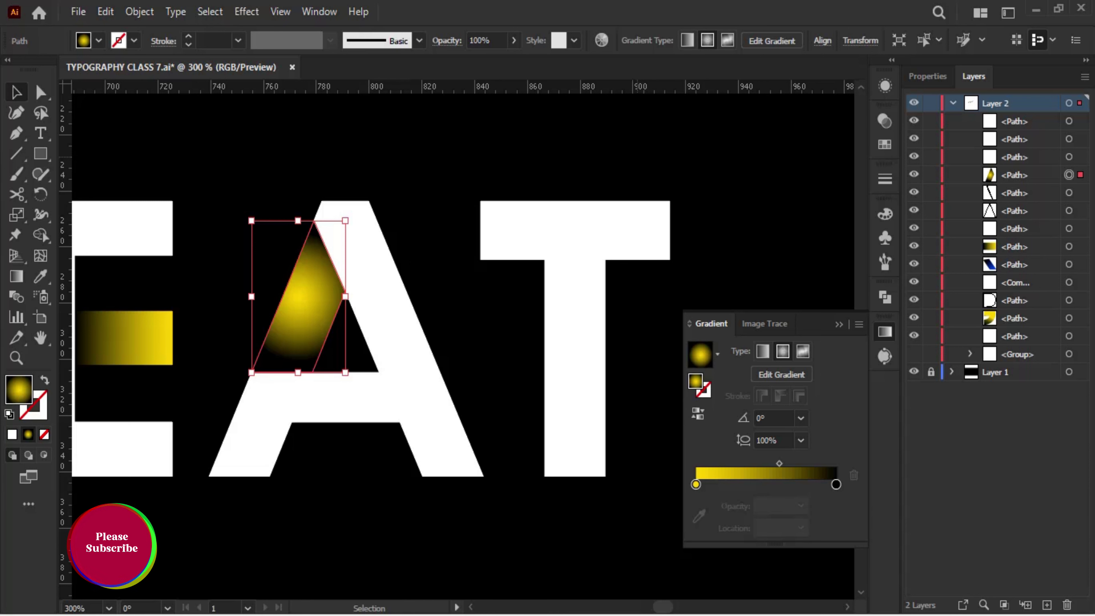
pyautogui.doubleClick(696, 484)
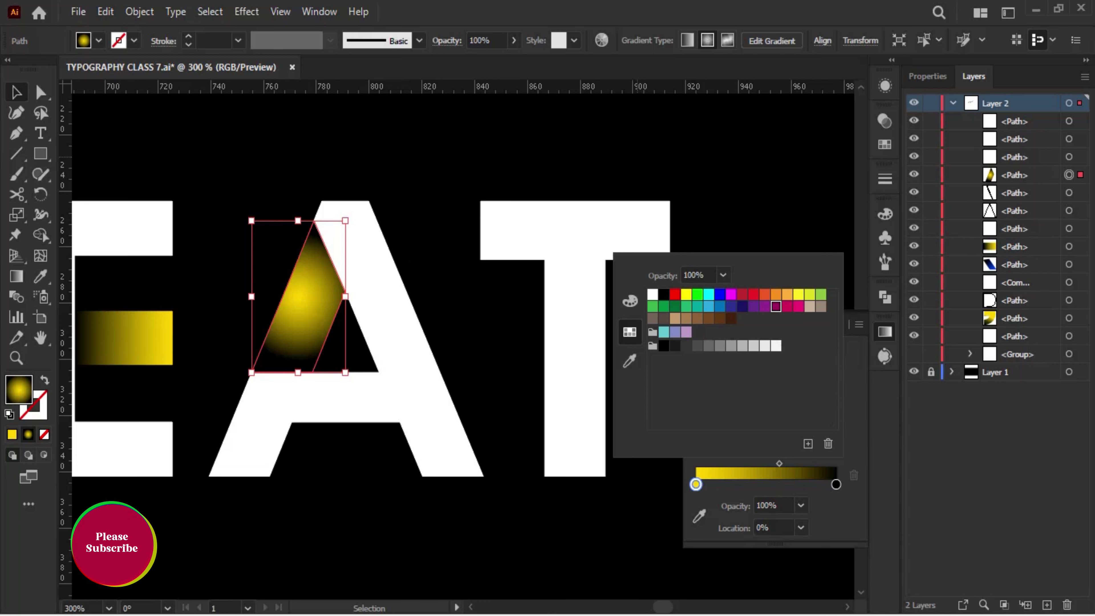
pyautogui.press('Escape')
pyautogui.doubleClick(836, 484)
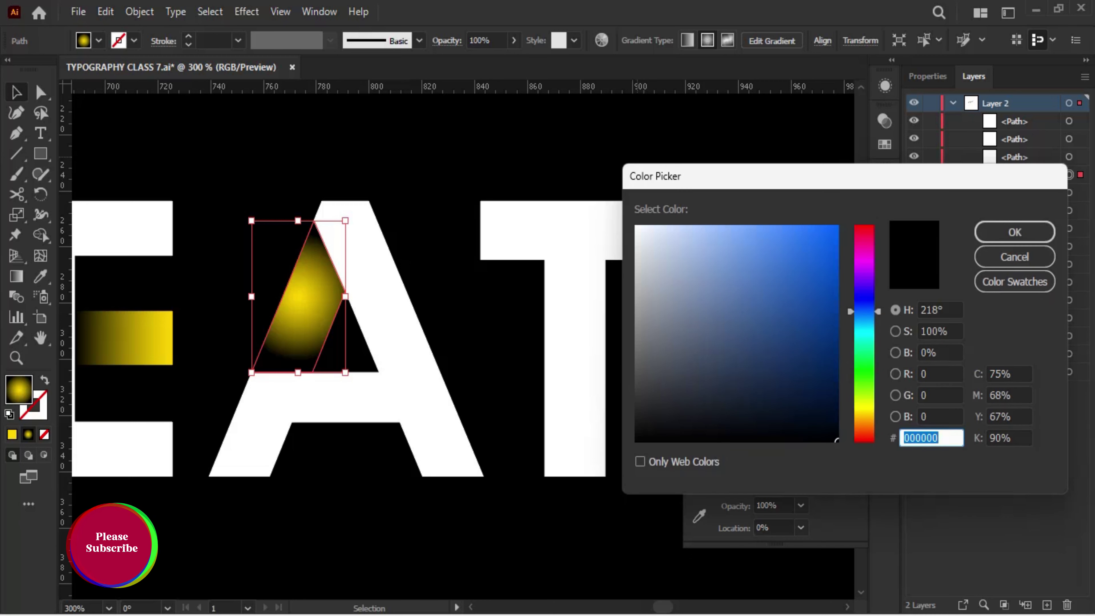
pyautogui.moveTo(864, 310); pyautogui.dragTo(864, 288)
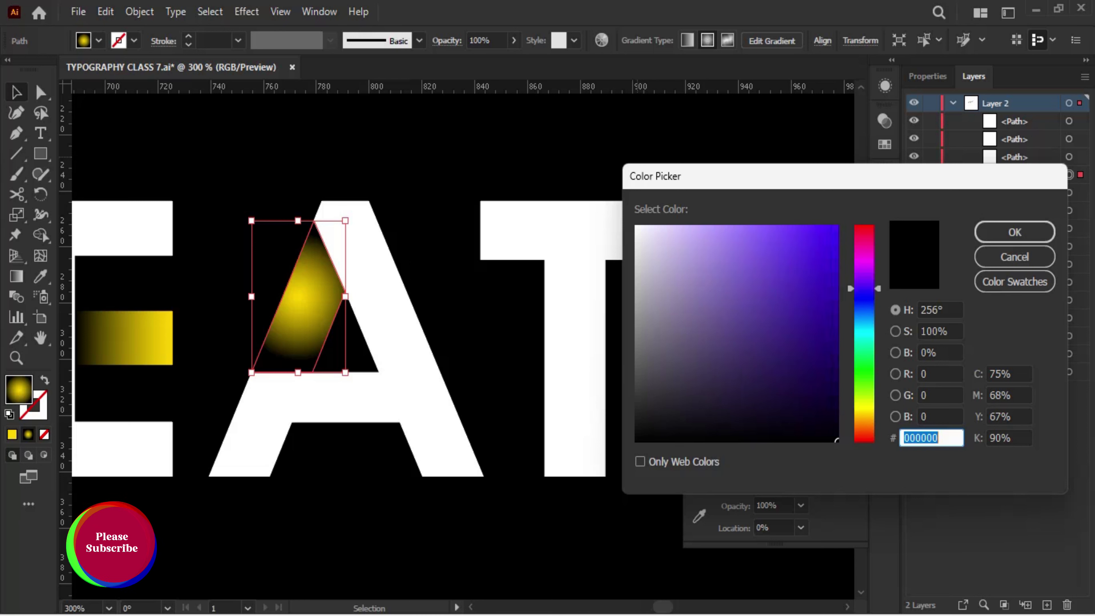
pyautogui.write('7b00ff')
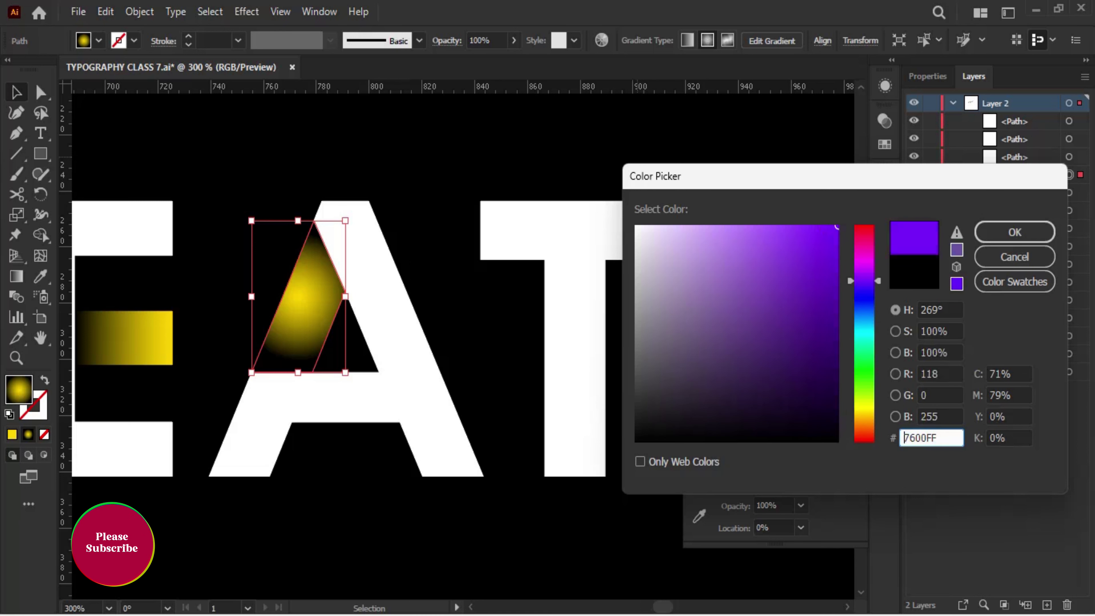
pyautogui.click(1015, 232)
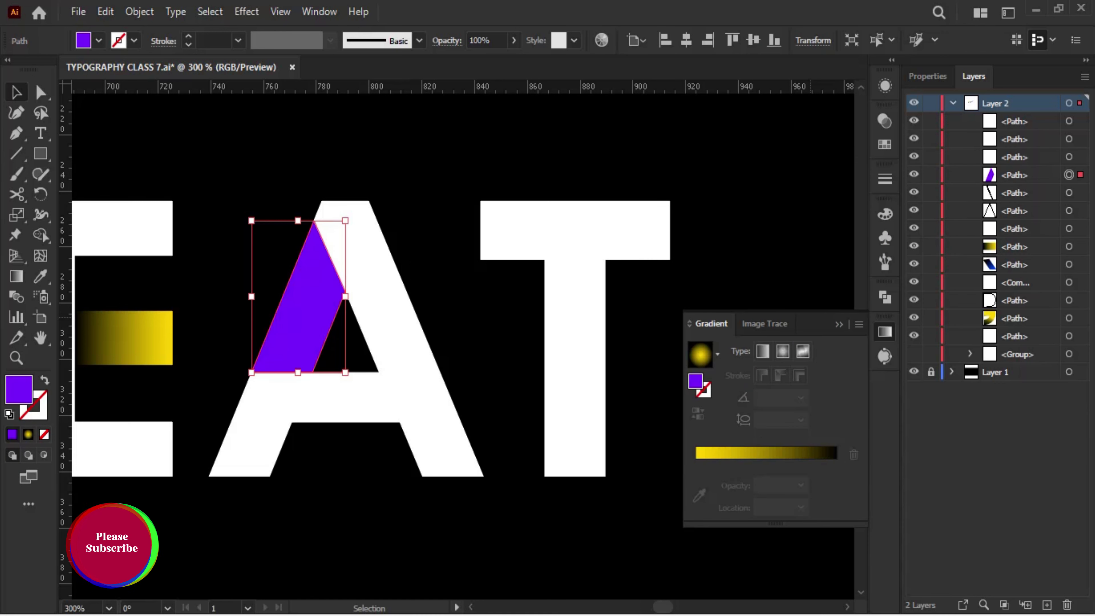
# Delete the yellow stop and move the violet stop to the gradient's start.
pyautogui.press('.')
pyautogui.click(696, 485)
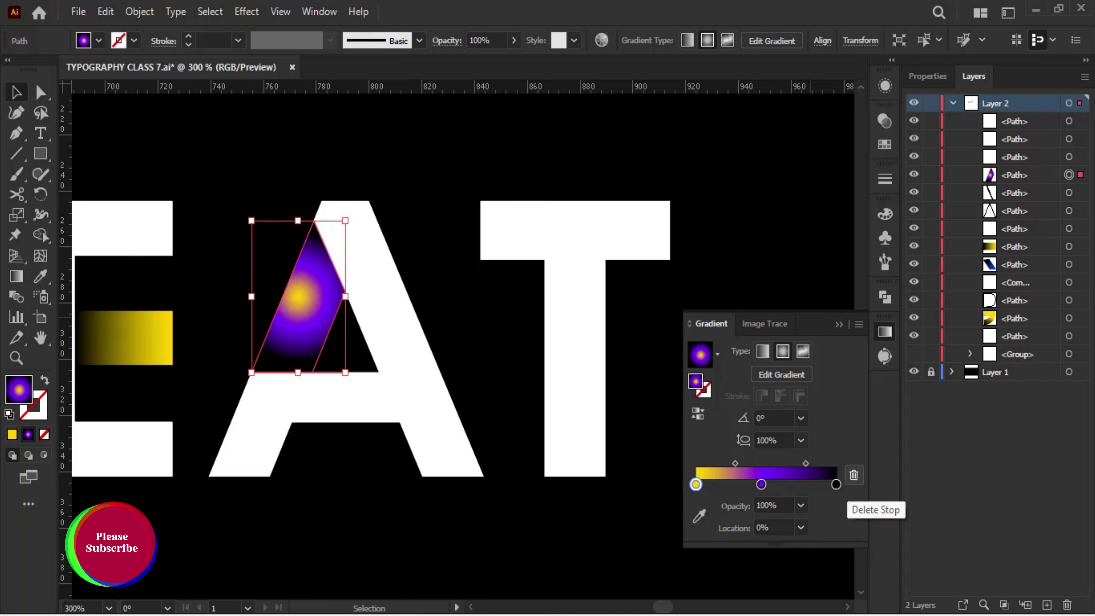
pyautogui.click(854, 475)
pyautogui.moveTo(762, 484); pyautogui.dragTo(695, 484)
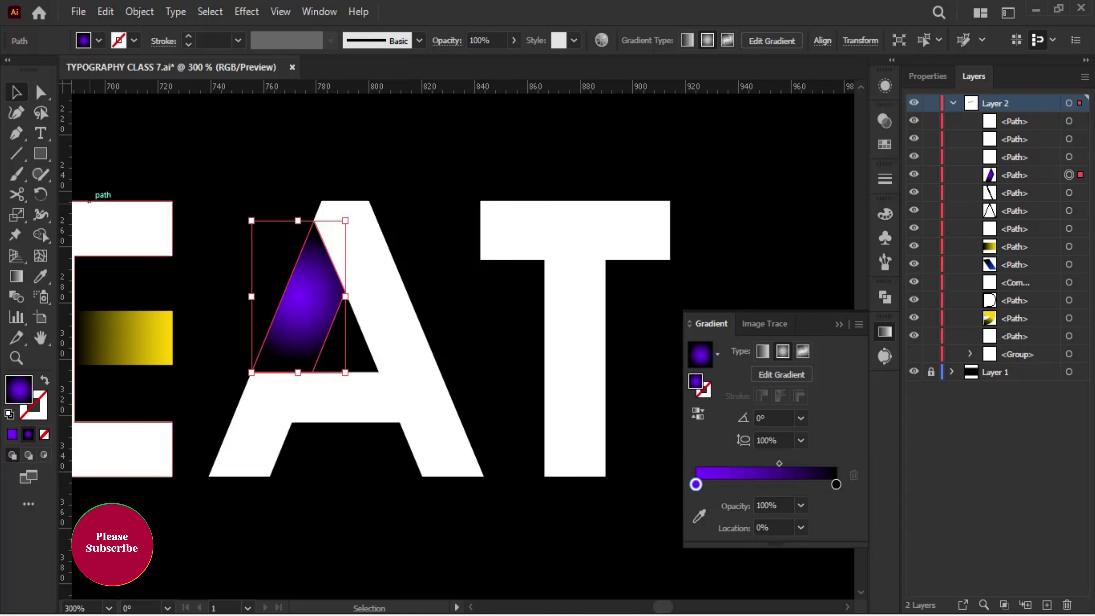
# Run the A slice's radial gradient diagonally up the piece and add a middle violet stop.
pyautogui.press('g')
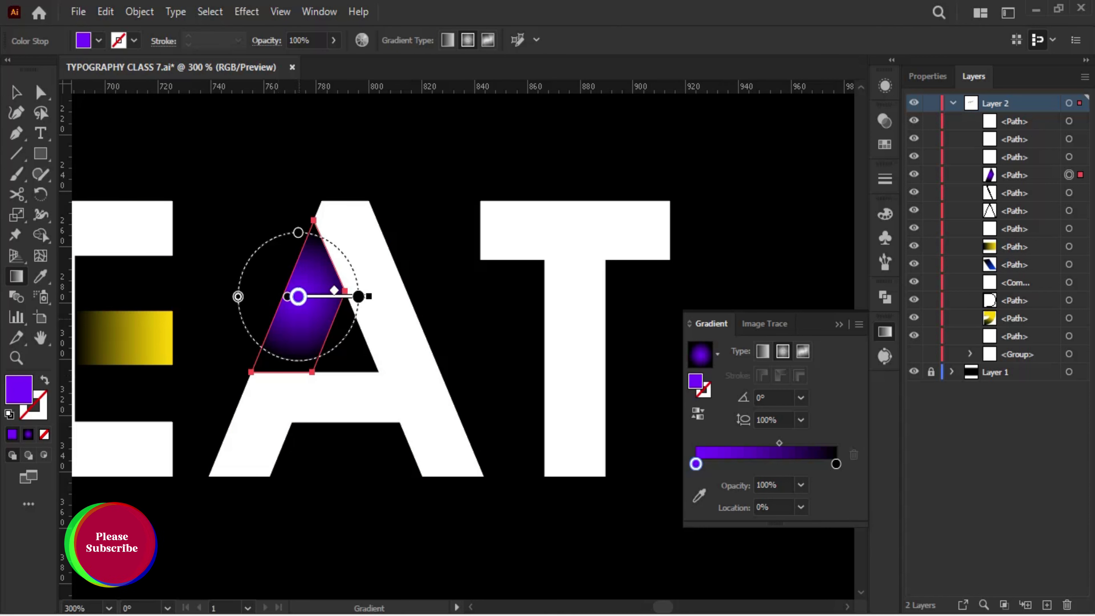
pyautogui.moveTo(301, 296); pyautogui.dragTo(307, 296)
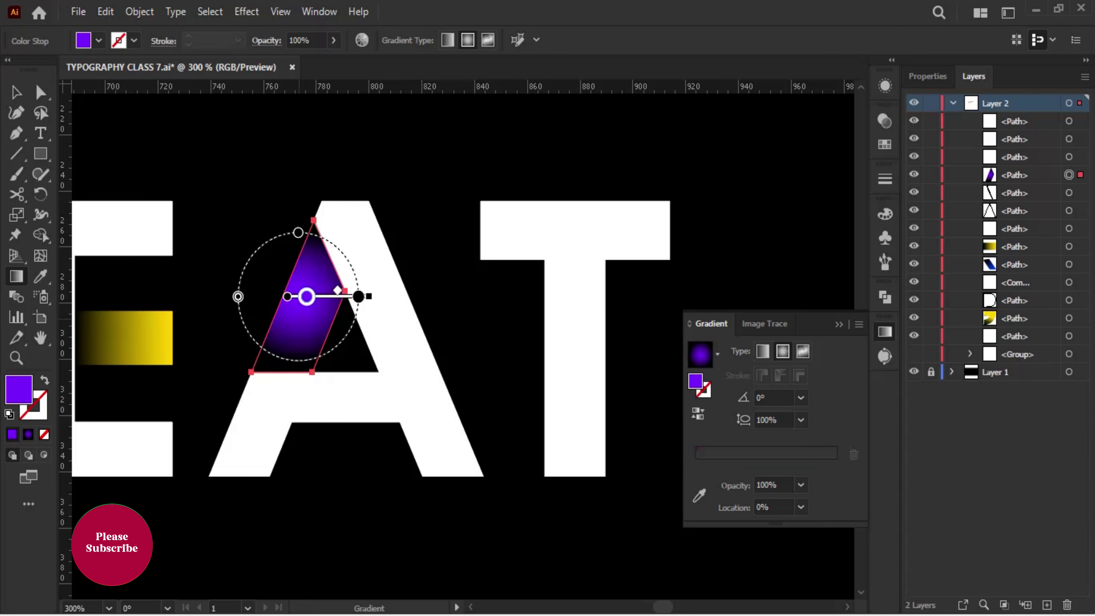
pyautogui.moveTo(271, 406); pyautogui.dragTo(329, 244)
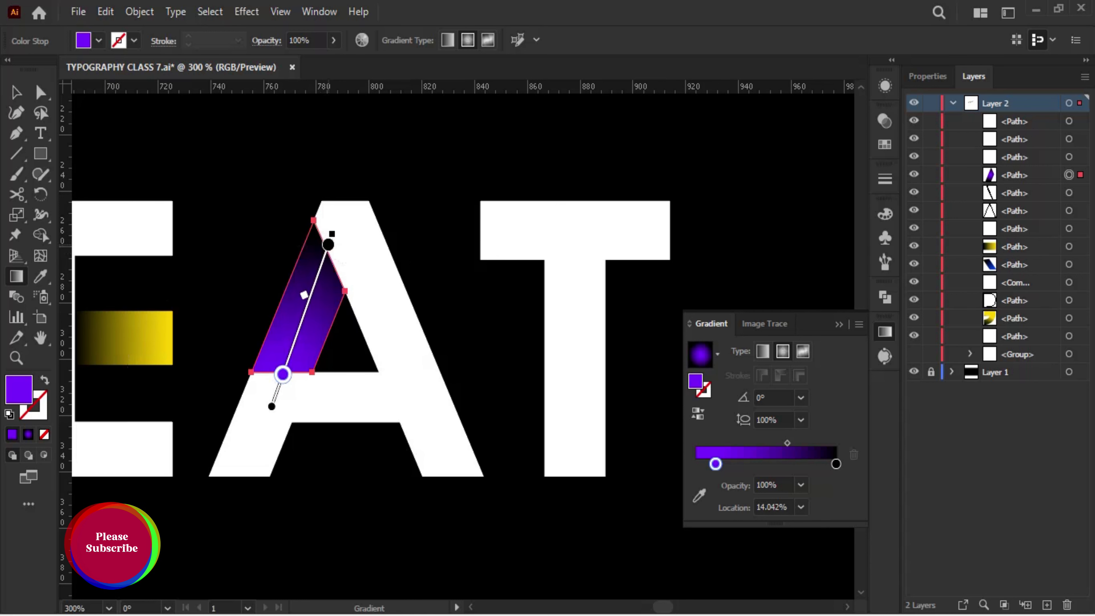
pyautogui.moveTo(304, 295); pyautogui.dragTo(313, 271)
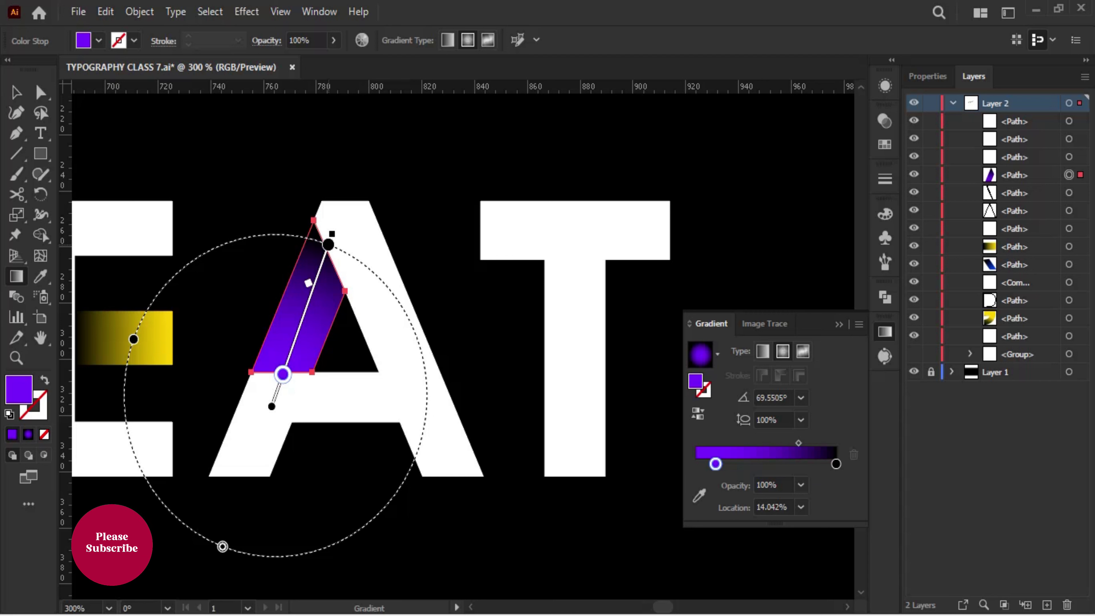
pyautogui.click(296, 338)
pyautogui.moveTo(296, 338); pyautogui.dragTo(305, 311)
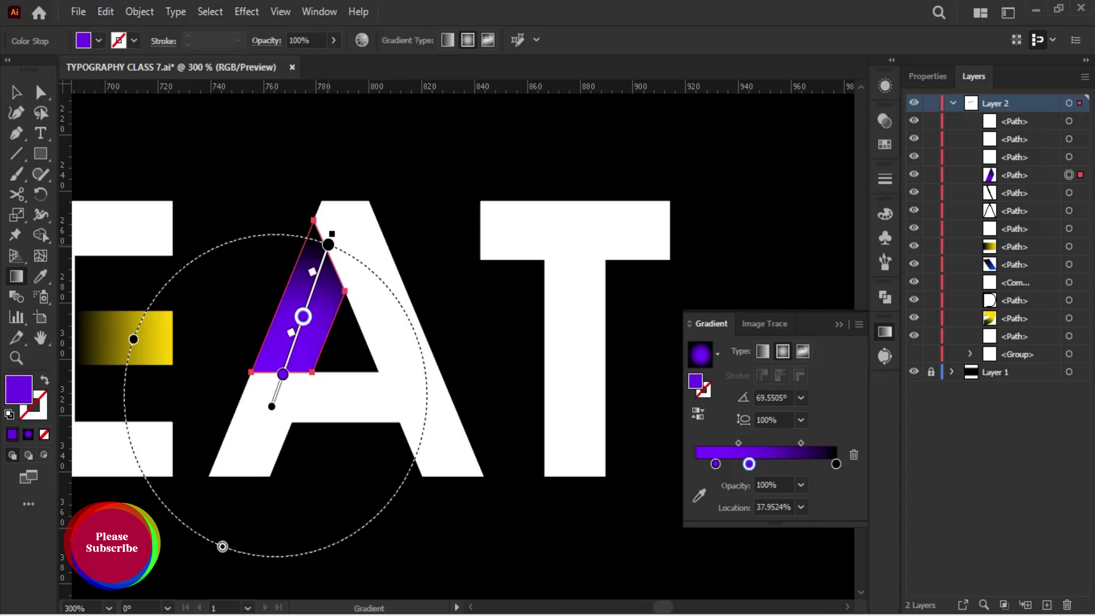
pyautogui.moveTo(283, 373); pyautogui.dragTo(287, 363)
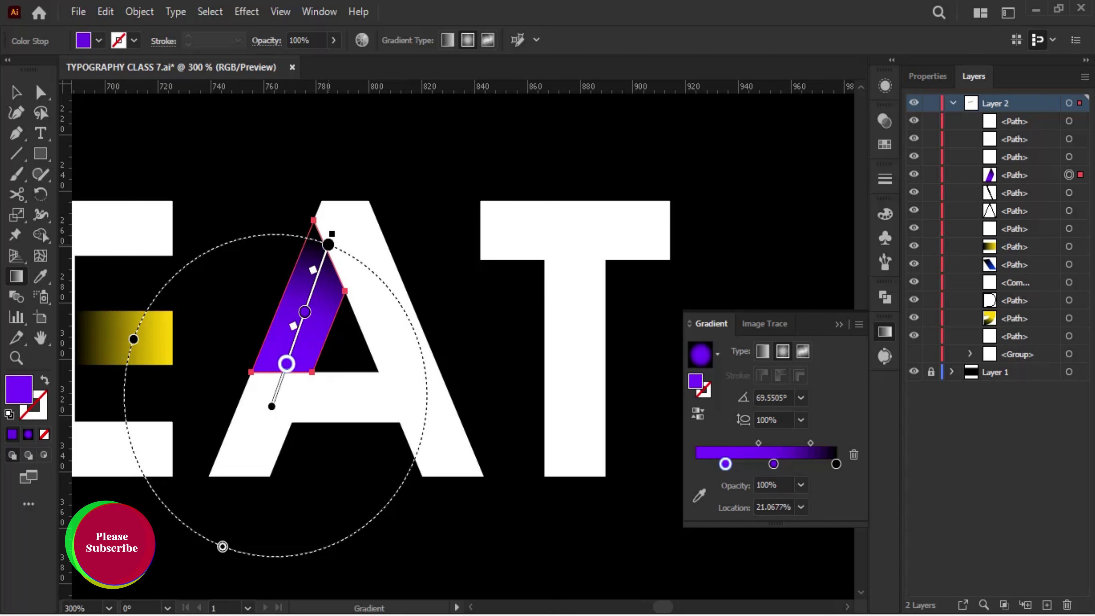
# Make the first gradient stop black and pull it further down the slice.
pyautogui.doubleClick(287, 364)
pyautogui.click(117, 470)
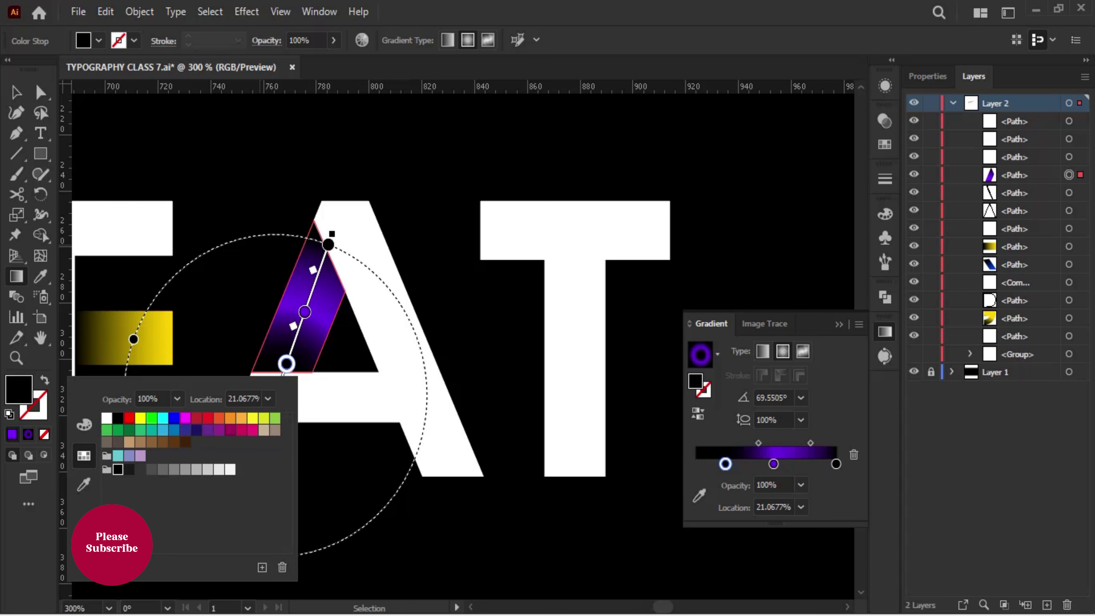
pyautogui.press('Escape')
pyautogui.moveTo(286, 364); pyautogui.dragTo(277, 390)
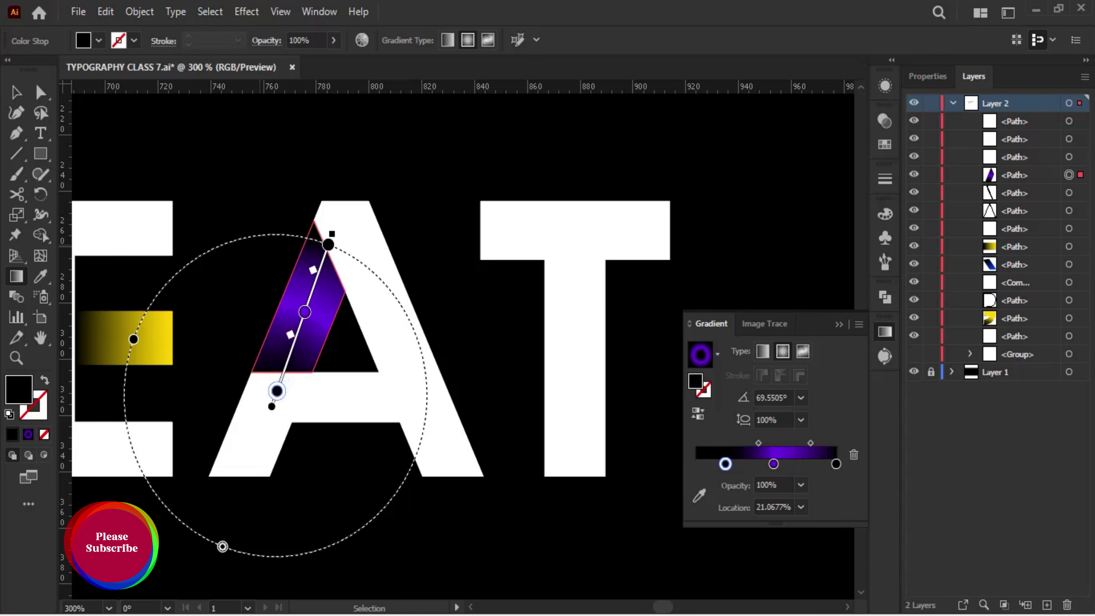
# Position the purple middle stop at about 62% and deselect the A slice.
pyautogui.click(308, 301)
pyautogui.moveTo(308, 302); pyautogui.dragTo(303, 315)
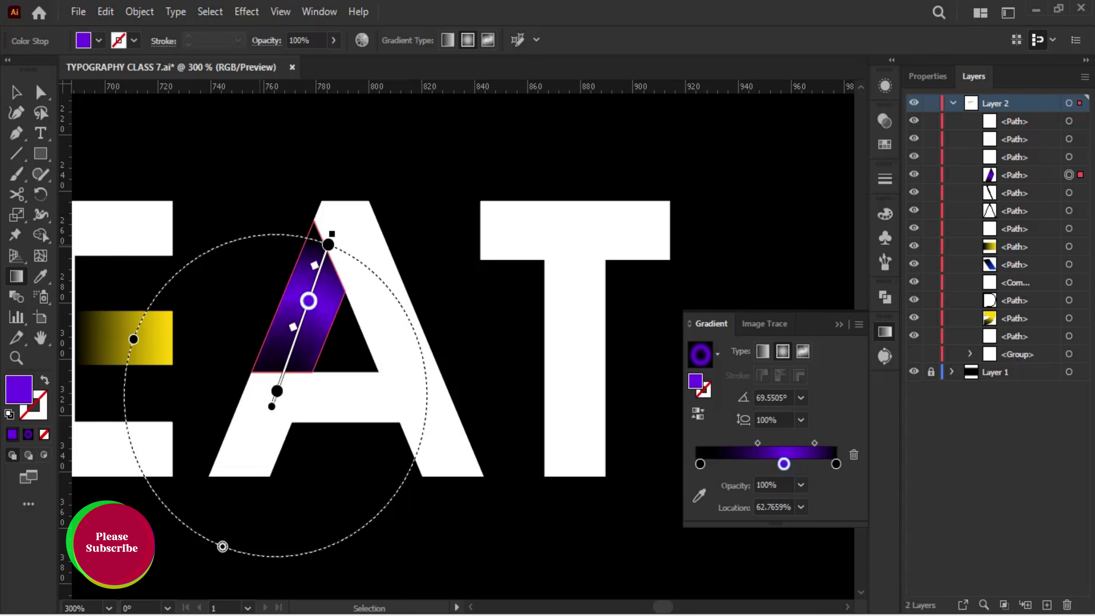
pyautogui.moveTo(315, 265); pyautogui.dragTo(318, 258)
pyautogui.moveTo(290, 337); pyautogui.dragTo(307, 301)
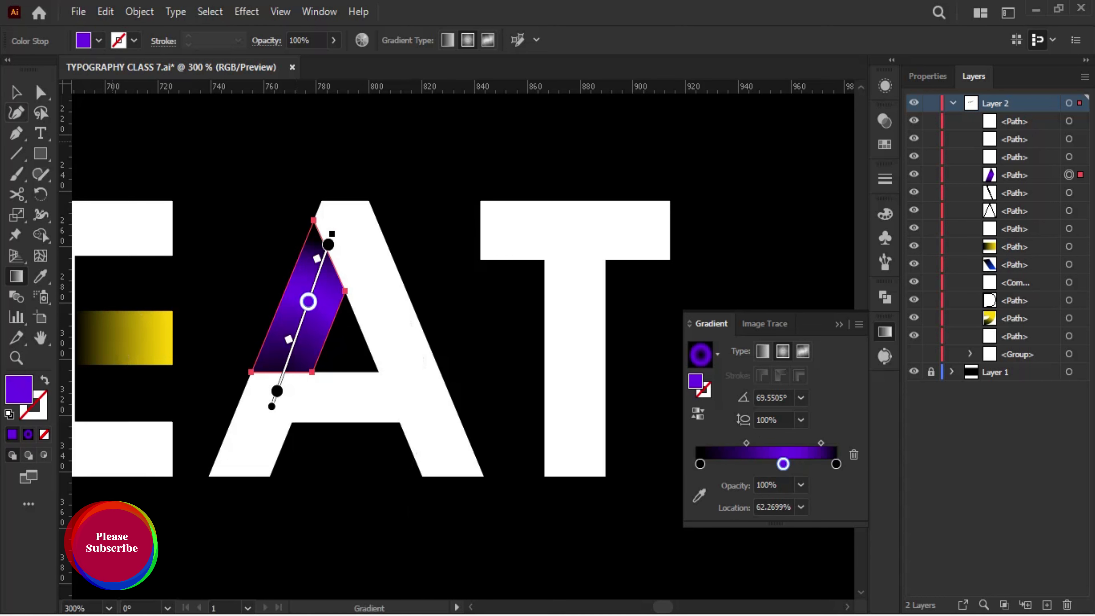
pyautogui.press('v')
pyautogui.click(431, 172)
pyautogui.moveTo(482, 217); pyautogui.dragTo(351, 232)
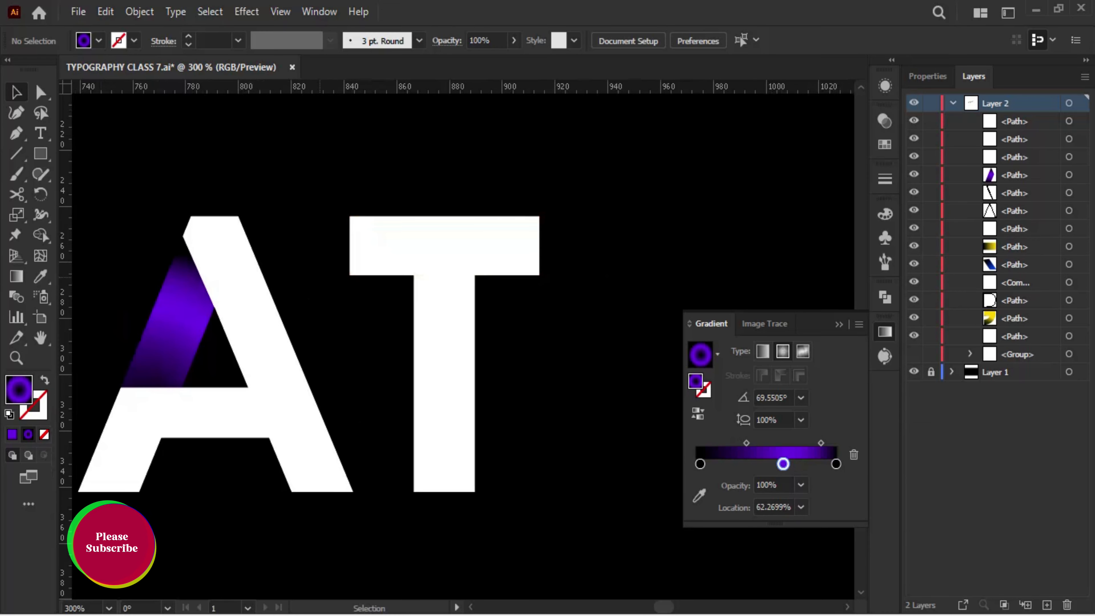
# Fill the T's crossbar with cyan, entering 0062FF and shifting the hue toward 00B1FF.
pyautogui.click(353, 233)
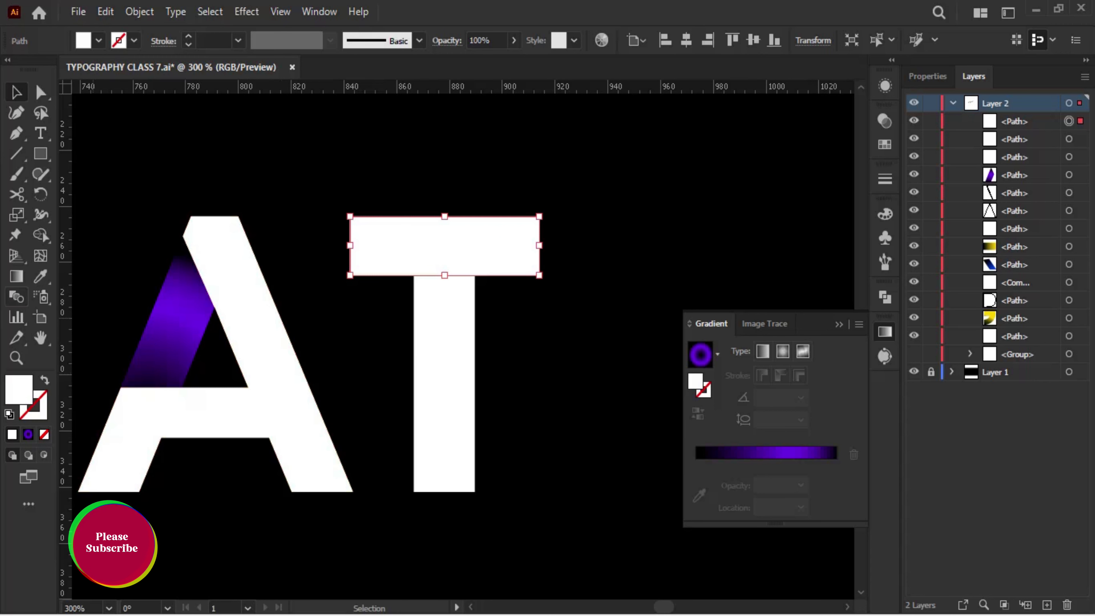
pyautogui.hotkey('ctrl', '-')
pyautogui.hotkey('ctrl', '-')
pyautogui.hotkey('ctrl', '-')
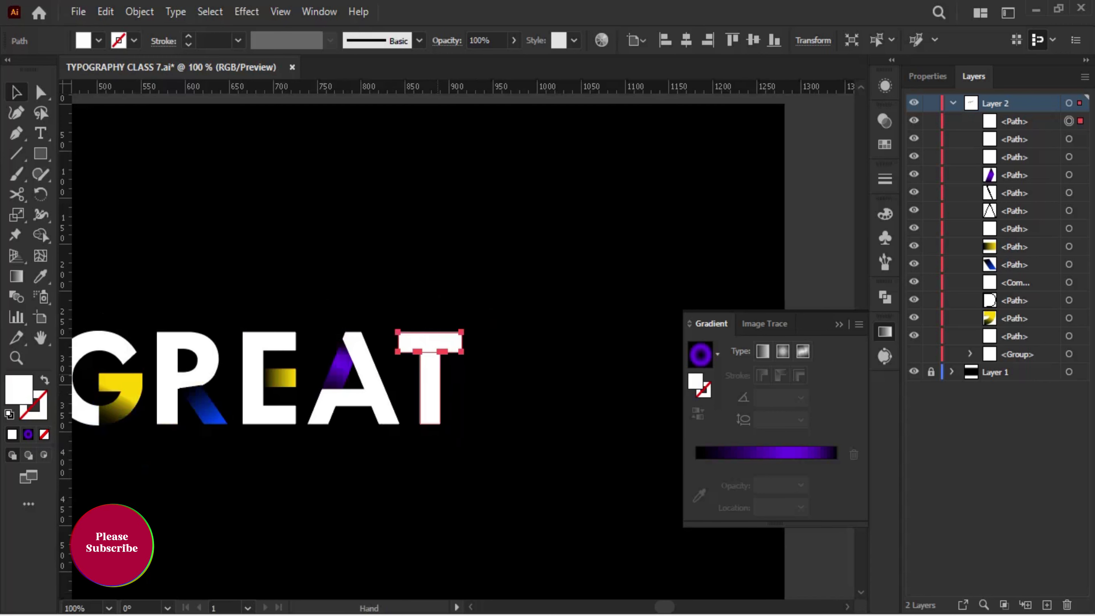
pyautogui.hotkey('ctrl', '+')
pyautogui.hotkey('ctrl', '+')
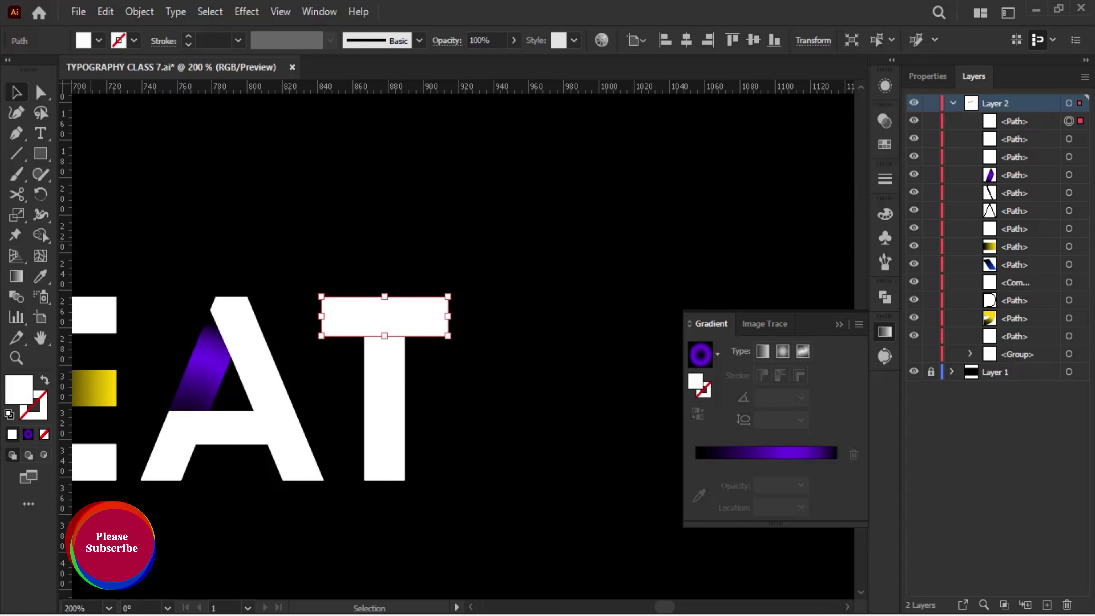
pyautogui.doubleClick(18, 389)
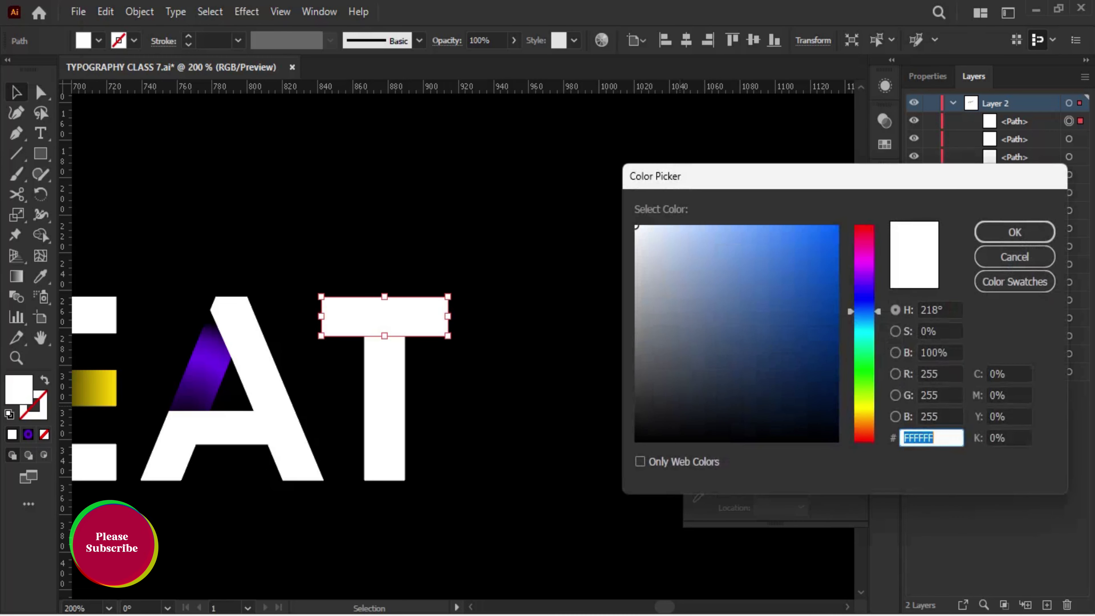
pyautogui.press('Left')
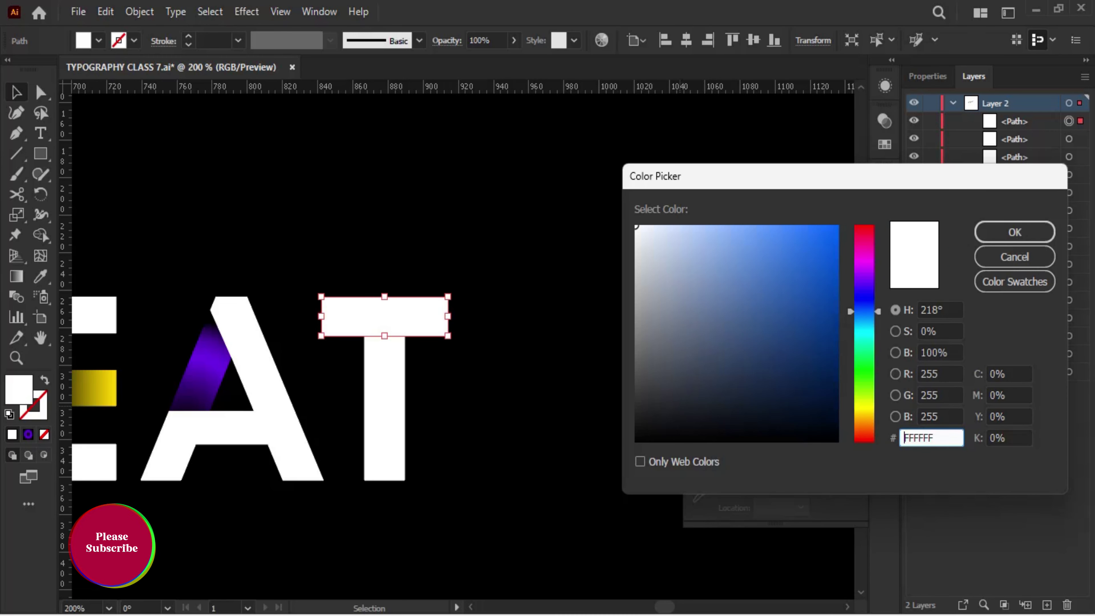
pyautogui.write('0062FF')
pyautogui.moveTo(865, 311); pyautogui.dragTo(864, 322)
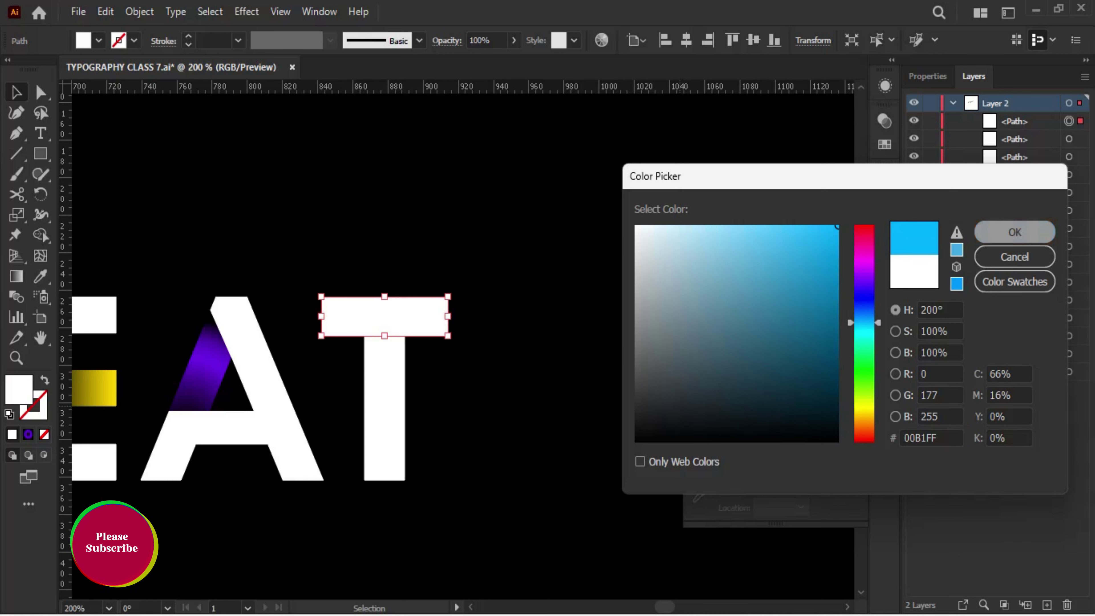
pyautogui.press('Return')
# Turn the crossbar fill into a linear cyan-to-black gradient at -90°, midpoint near 66%.
pyautogui.press('.')
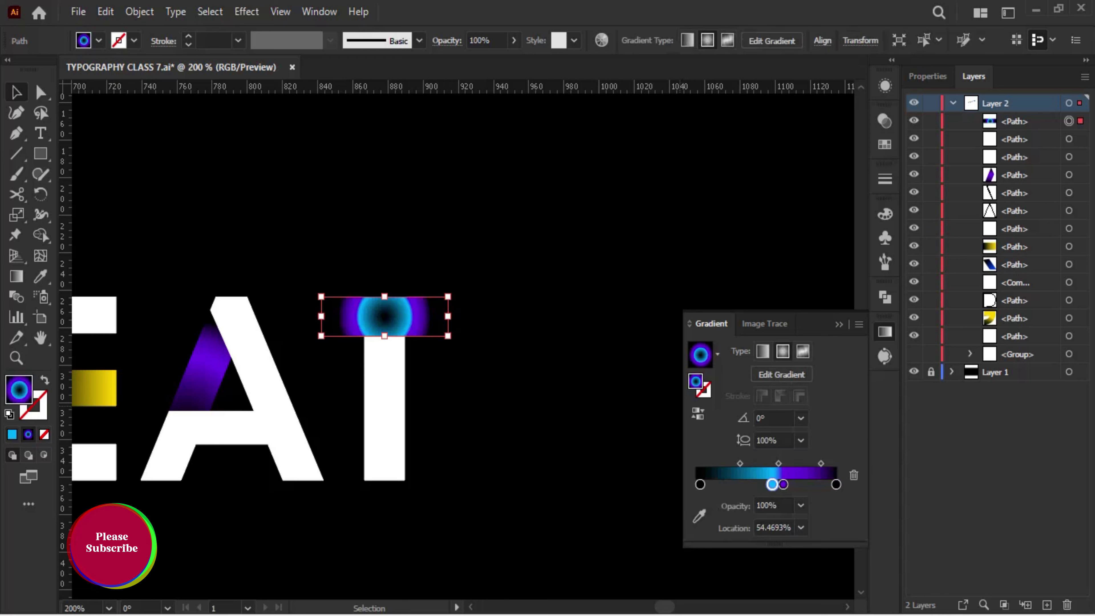
pyautogui.moveTo(771, 484); pyautogui.dragTo(854, 475)
pyautogui.moveTo(783, 484)
pyautogui.mouseDown()
pyautogui.moveTo(784, 514)
pyautogui.moveTo(836, 484)
pyautogui.mouseUp()
pyautogui.click(763, 351)
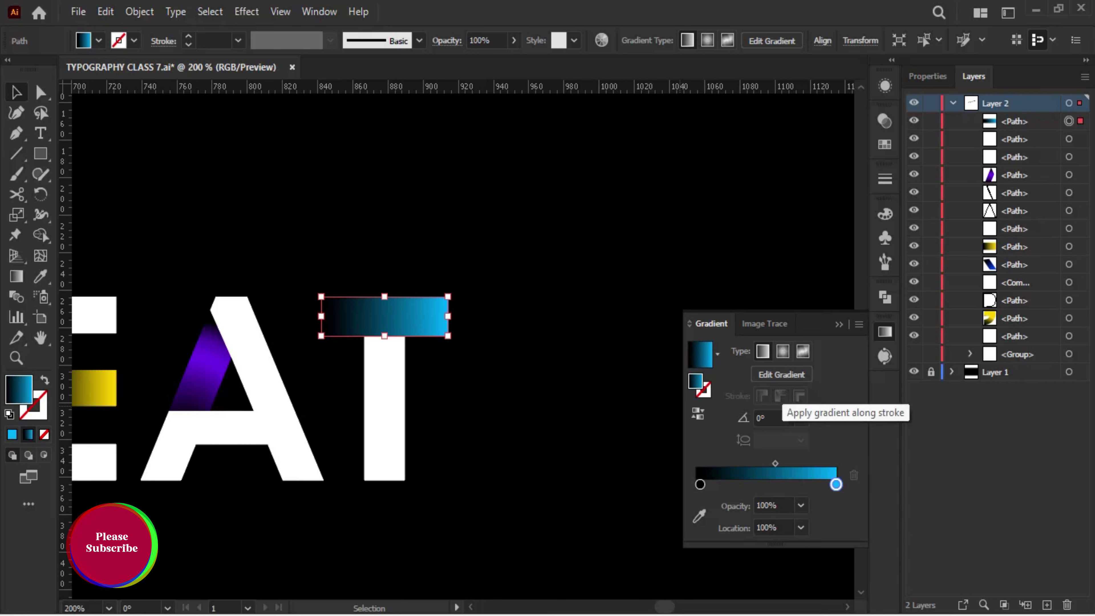
pyautogui.click(698, 414)
pyautogui.click(801, 417)
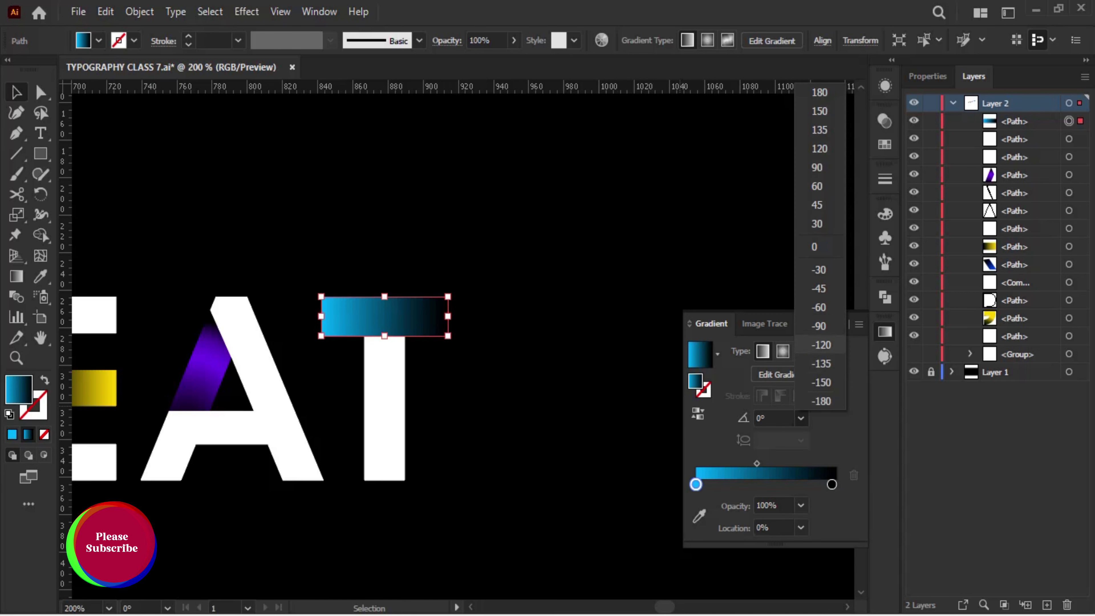
pyautogui.click(819, 344)
pyautogui.moveTo(757, 463); pyautogui.dragTo(789, 463)
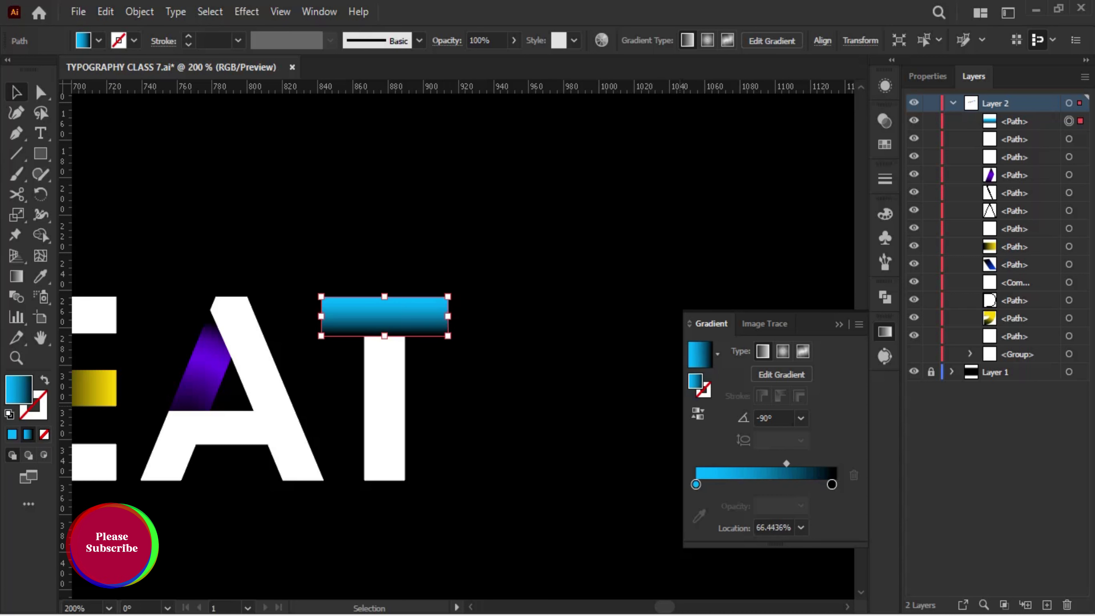
# Zoom out, close the Gradient panel, and group all the GREAT pieces.
pyautogui.hotkey('ctrl', 'shift', 'a')
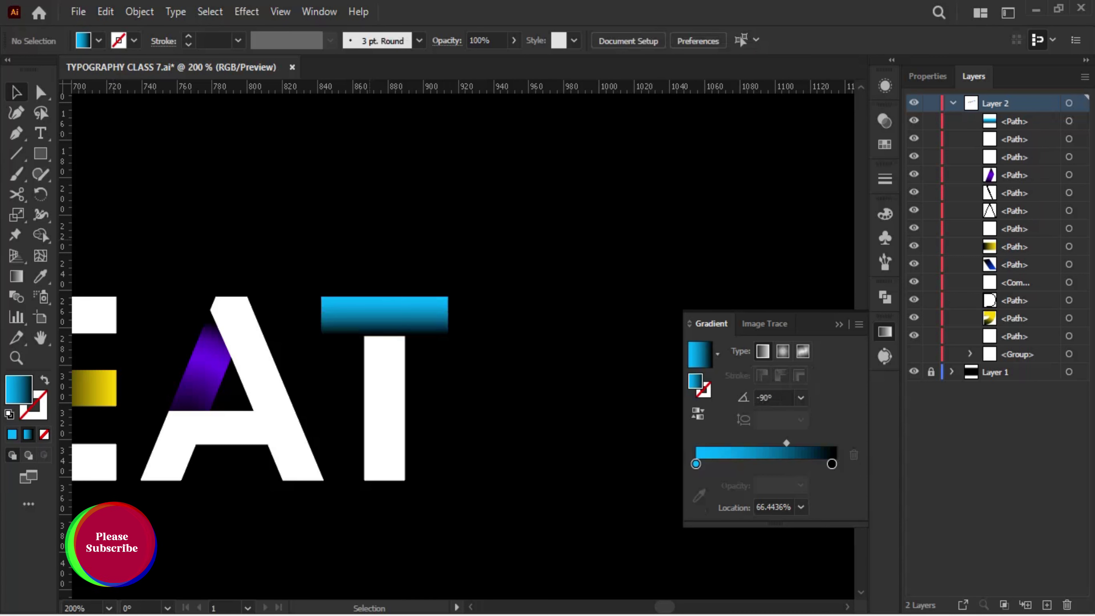
pyautogui.scroll(-2, 372, 258)
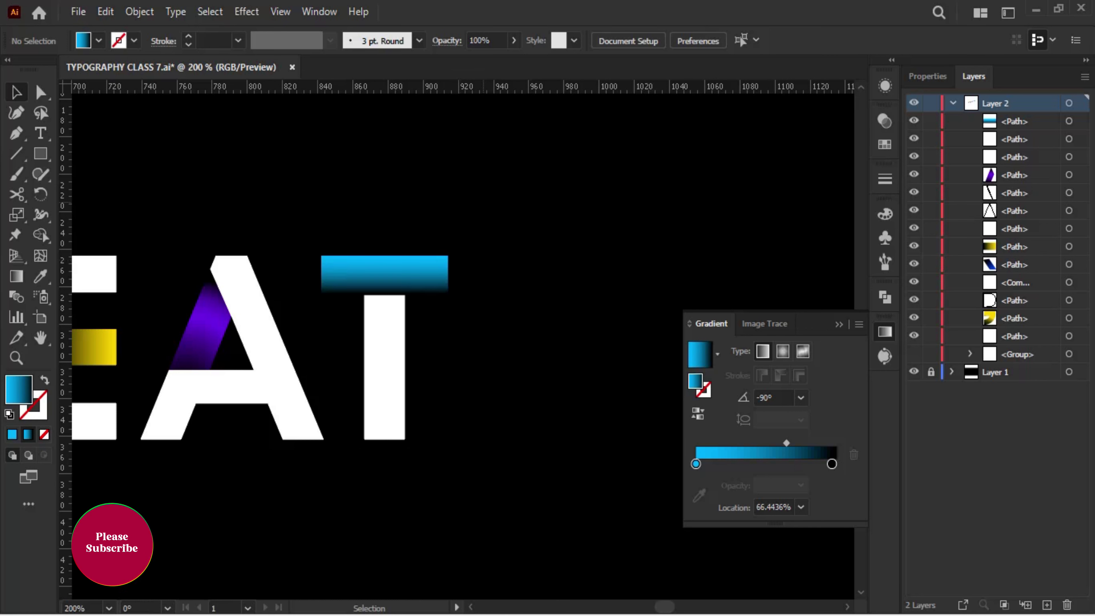
pyautogui.hotkey('ctrl', '-')
pyautogui.hotkey('ctrl', '-')
pyautogui.hotkey('ctrl', '-')
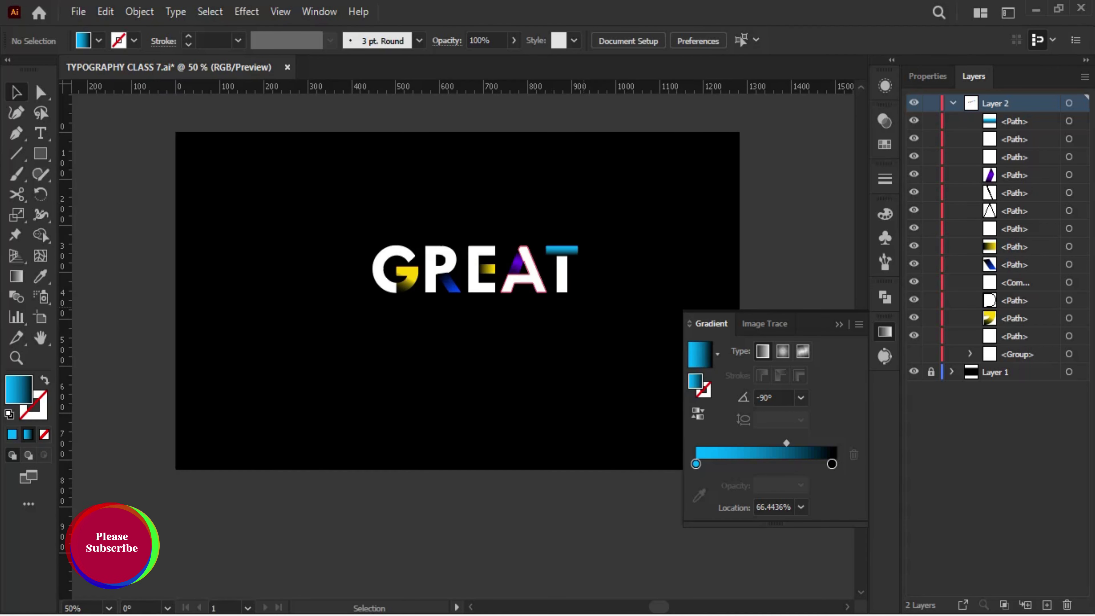
pyautogui.hotkey('ctrl', 'F9')
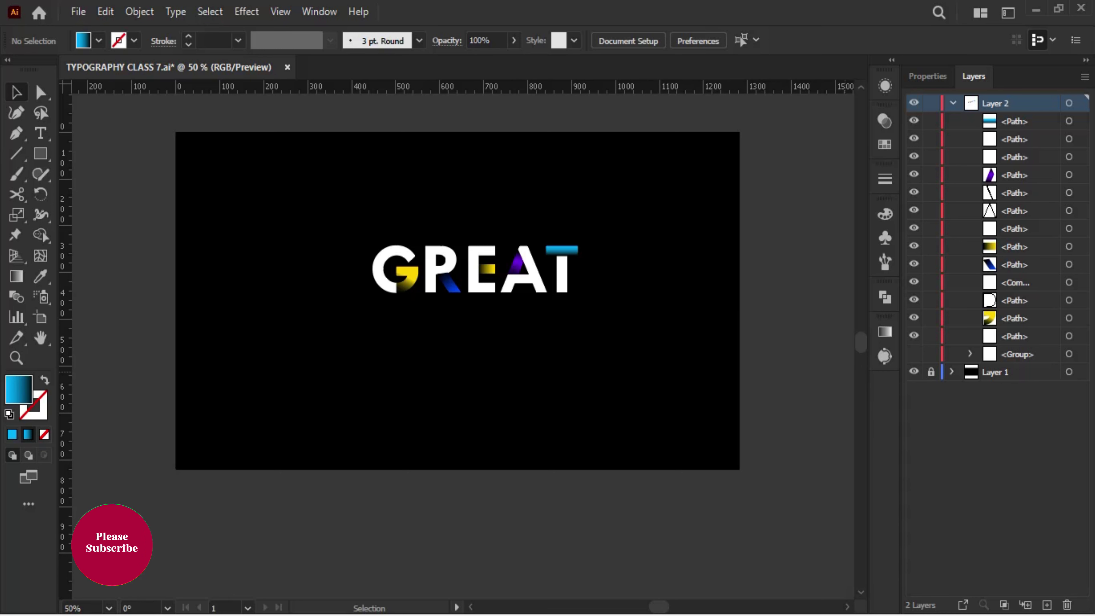
pyautogui.hscroll(3, 457, 301)
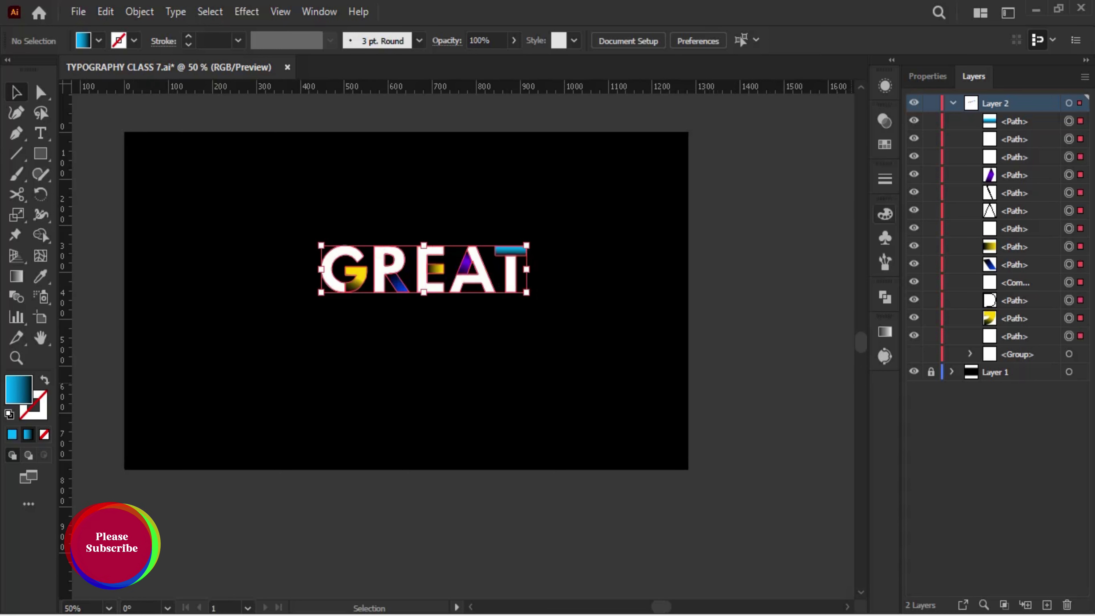
pyautogui.hotkey('ctrl', 'a')
pyautogui.hotkey('ctrl', 'g')
pyautogui.hotkey('ctrl', 'shift', 'a')
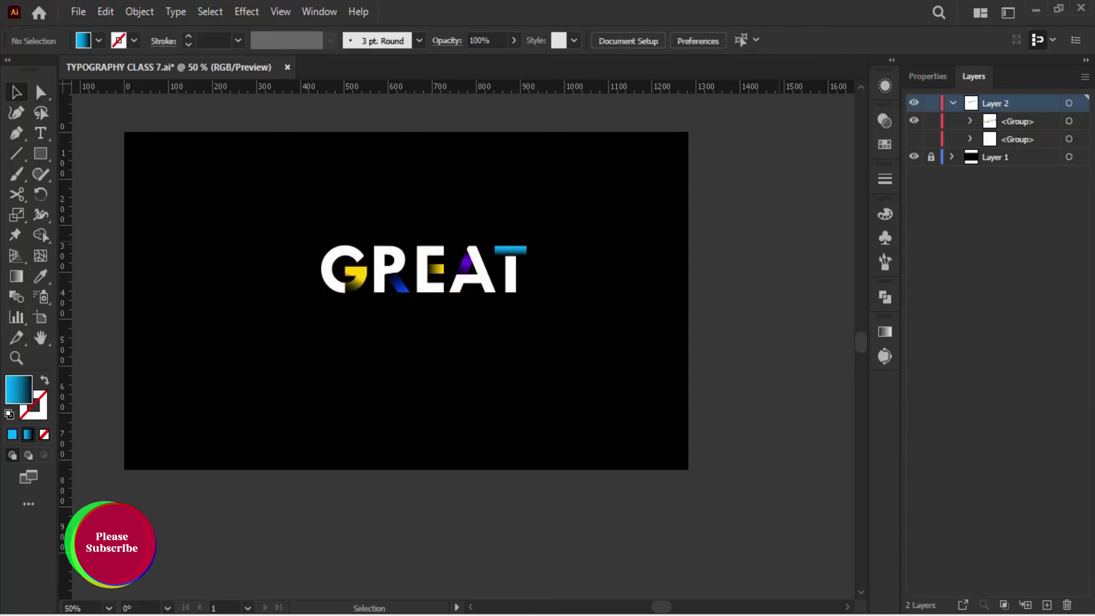
# Show the hidden word GRAPHIC and ungroup it into separate letters.
pyautogui.click(914, 139)
pyautogui.click(498, 341)
pyautogui.rightClick(498, 341)
pyautogui.click(545, 176)
pyautogui.hotkey('ctrl', 'shift', 'a')
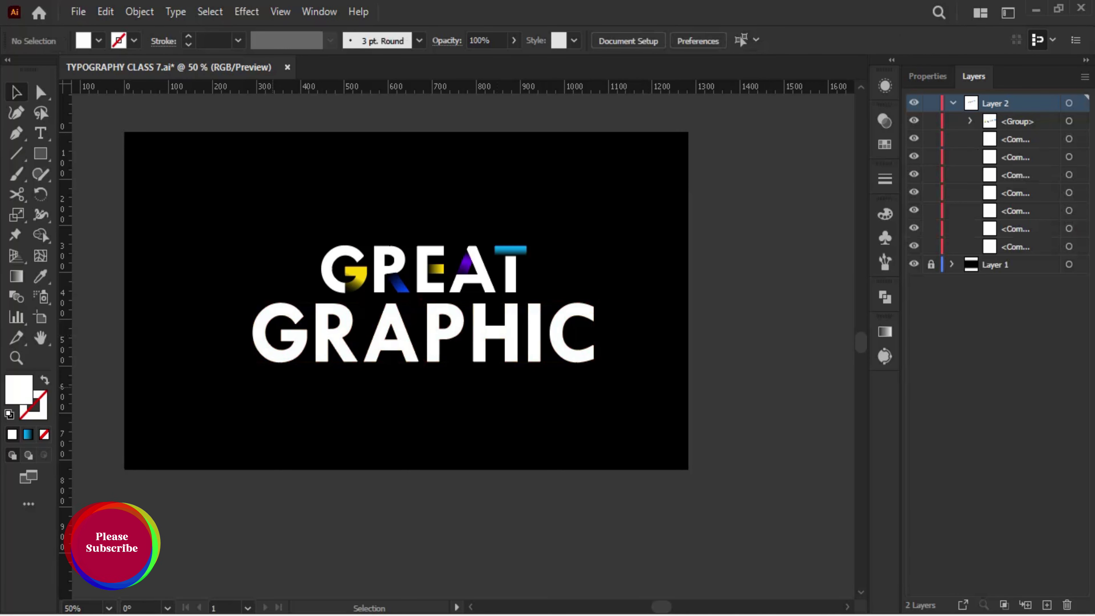
# Ungroup GREAT into its separate letter and slice pieces.
pyautogui.hotkey('ctrl', '+')
pyautogui.hotkey('ctrl', '+')
pyautogui.click(398, 384)
pyautogui.click(558, 301)
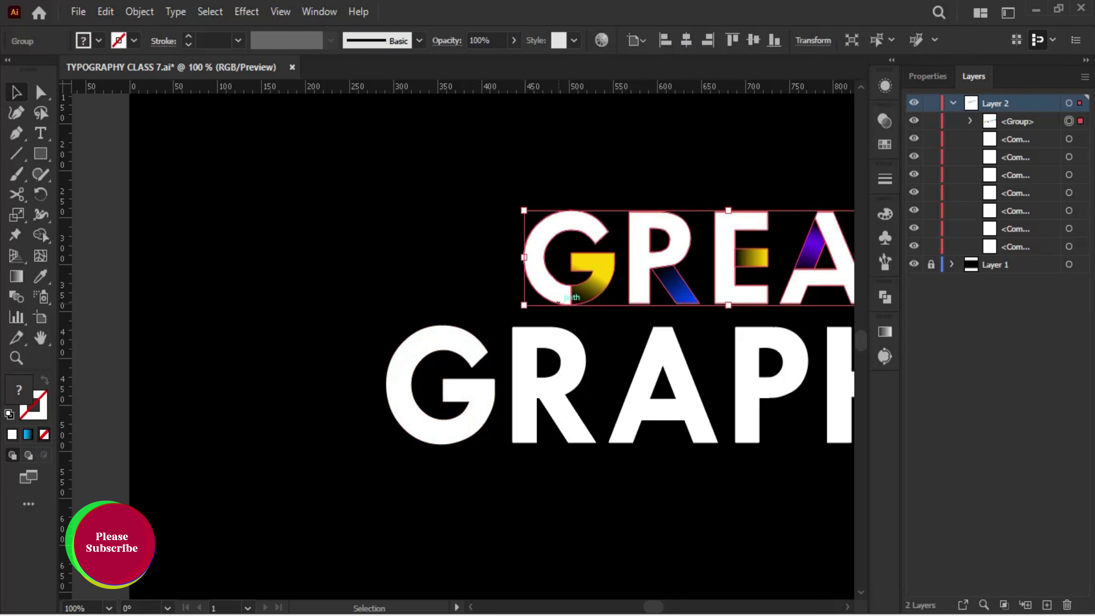
pyautogui.rightClick(558, 226)
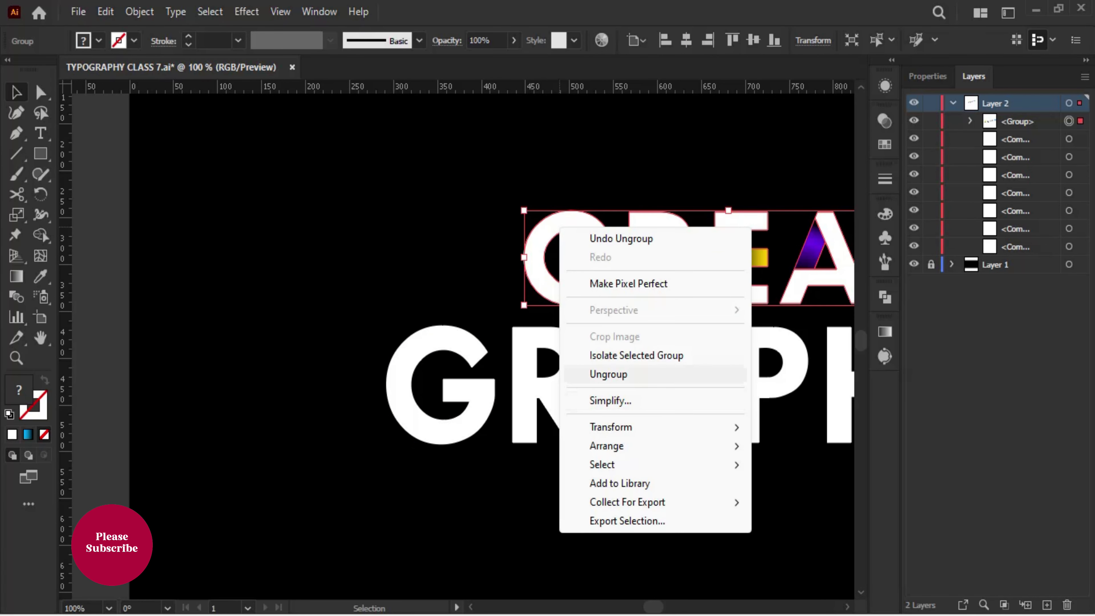
pyautogui.click(612, 373)
pyautogui.hotkey('ctrl', 'shift', 'a')
# Copy the sliced G pieces from GREAT onto GRAPHIC's G.
pyautogui.moveTo(490, 201); pyautogui.dragTo(605, 304)
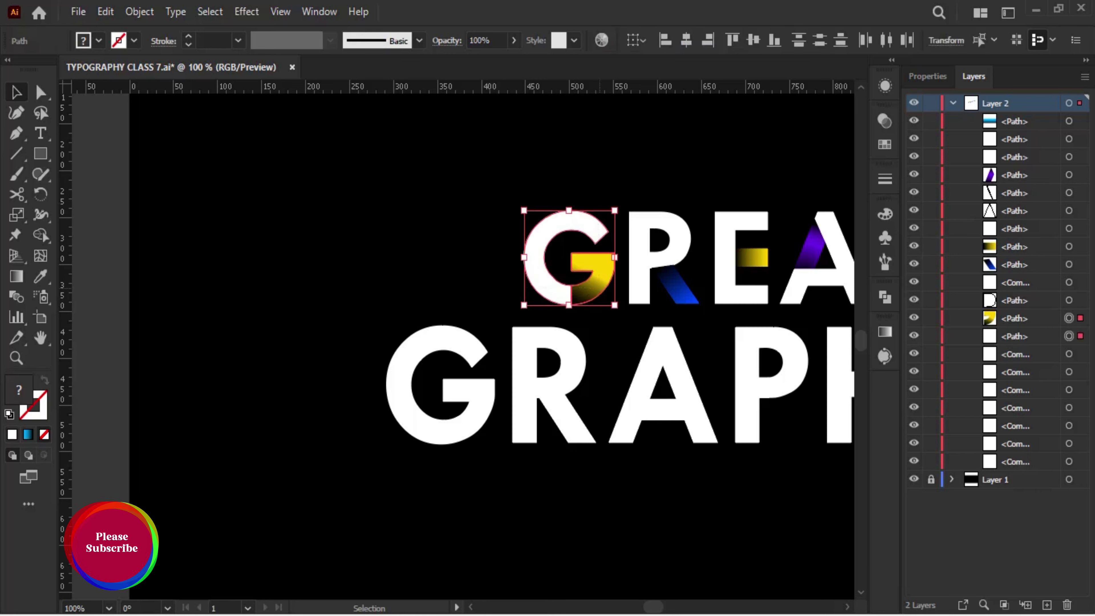
pyautogui.moveTo(560, 259)
pyautogui.mouseDown()
pyautogui.moveTo(328, 250)
pyautogui.moveTo(463, 401)
pyautogui.mouseUp()
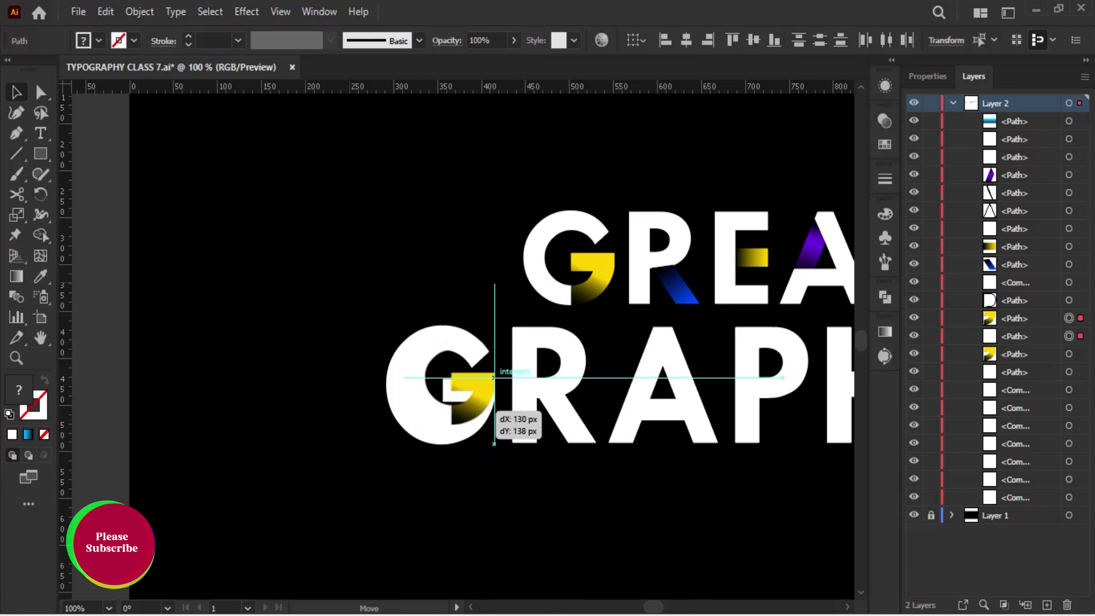
pyautogui.scroll(2, 466, 396)
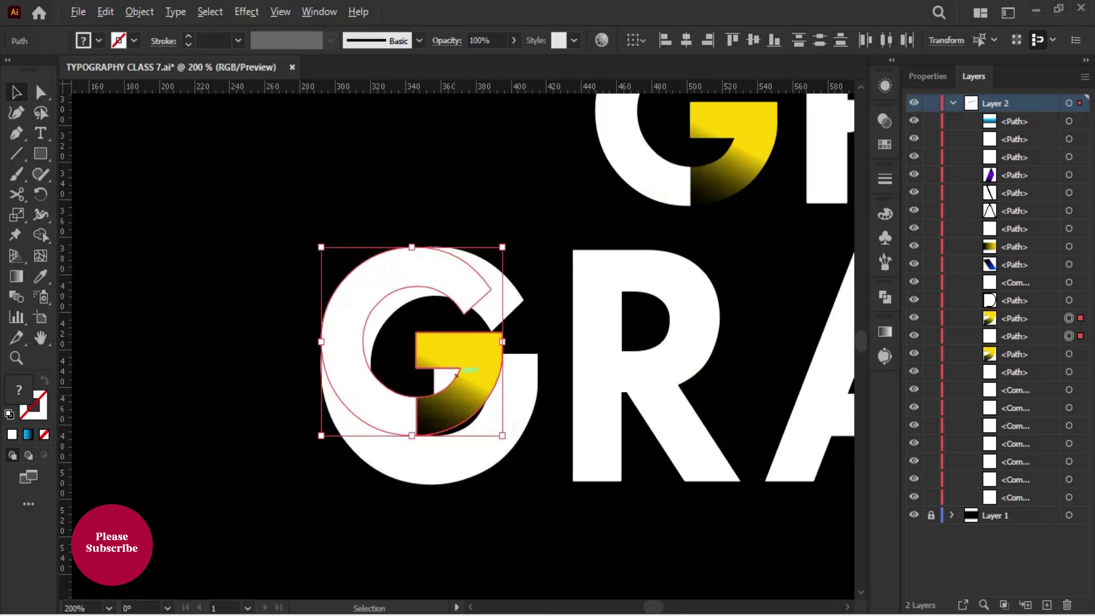
pyautogui.scroll(1, 467, 397)
pyautogui.scroll(1, 467, 396)
pyautogui.moveTo(431, 345); pyautogui.dragTo(512, 362)
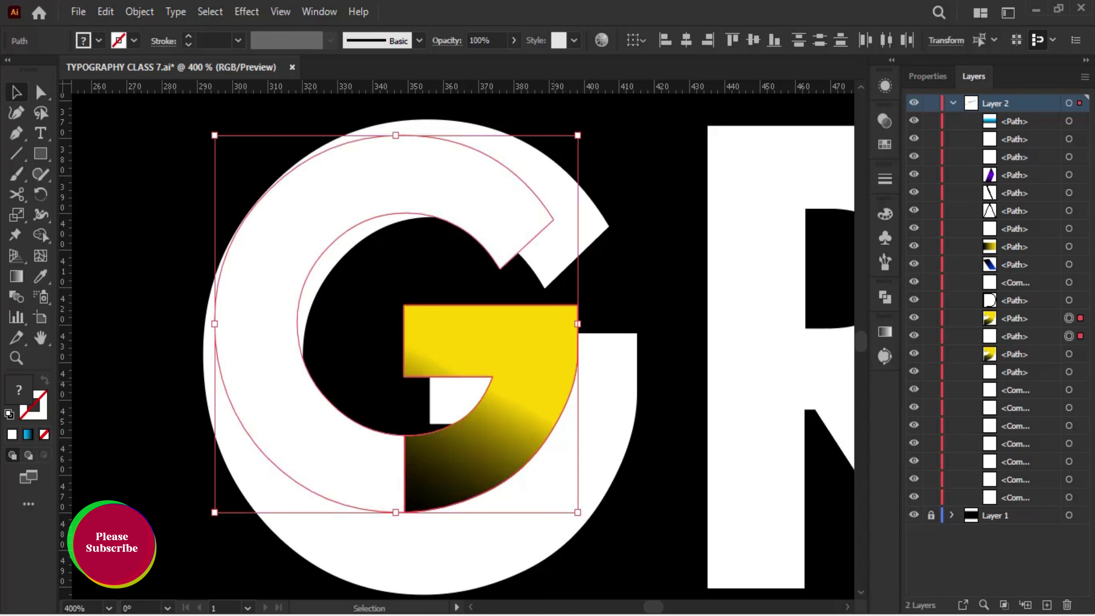
# Stretch the yellow gradient slice taller, leftward and upward to fit GRAPHIC's G.
pyautogui.moveTo(578, 324); pyautogui.dragTo(637, 323)
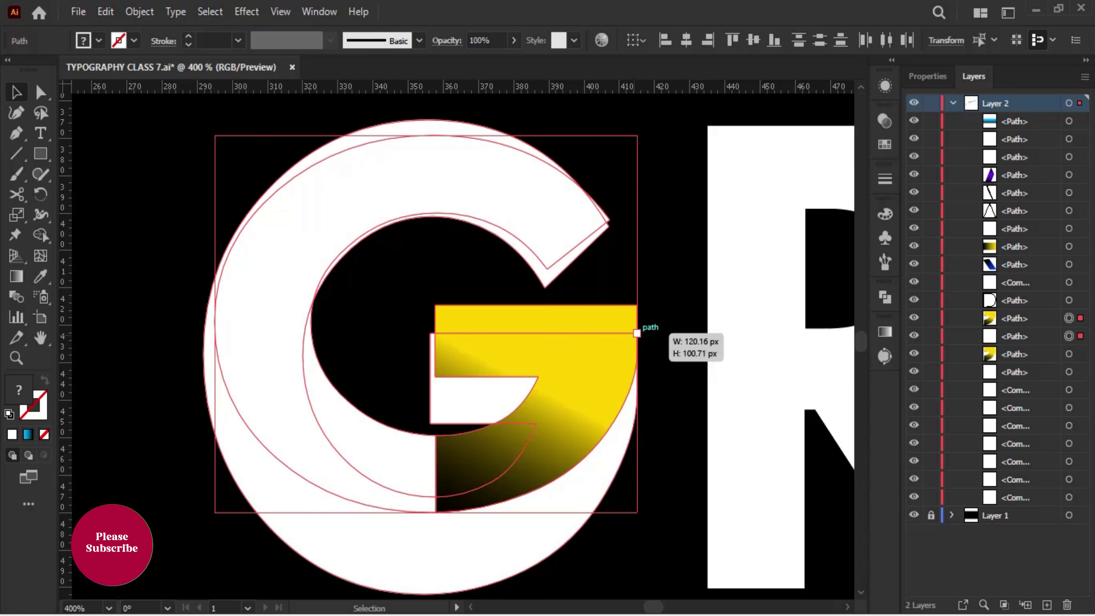
pyautogui.scroll(-2, 637, 323)
pyautogui.moveTo(425, 471); pyautogui.dragTo(426, 553)
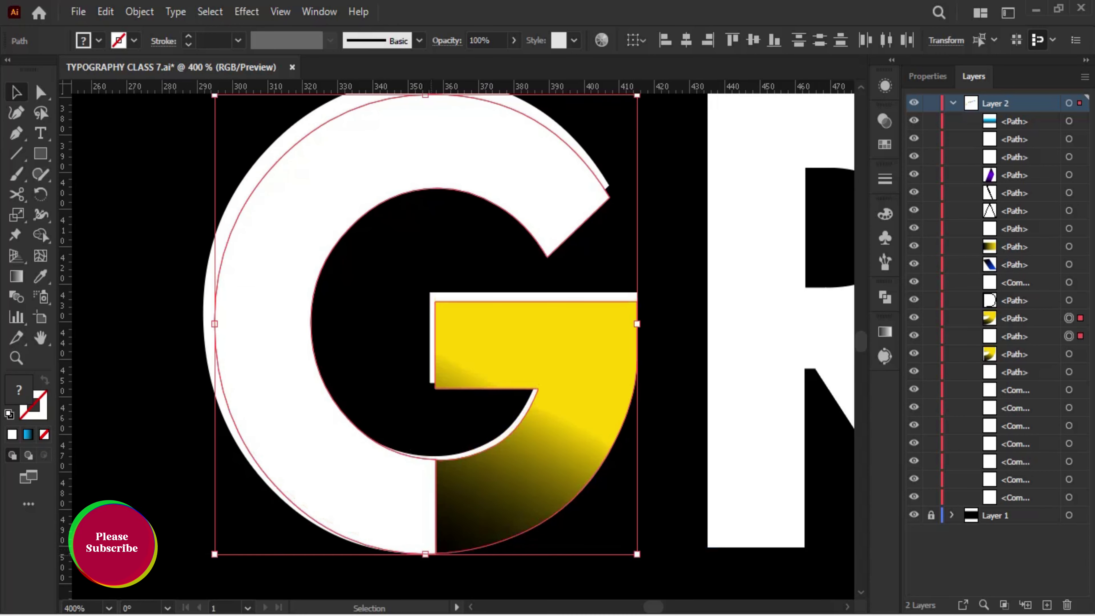
pyautogui.moveTo(214, 324); pyautogui.dragTo(205, 323)
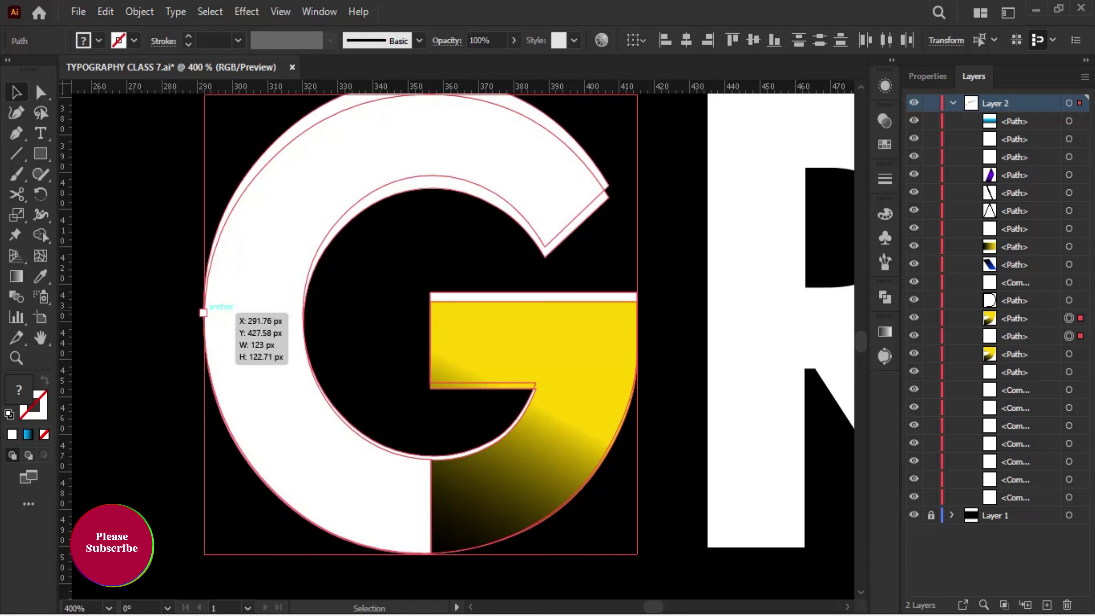
pyautogui.scroll(3, 207, 323)
pyautogui.moveTo(421, 155); pyautogui.dragTo(423, 139)
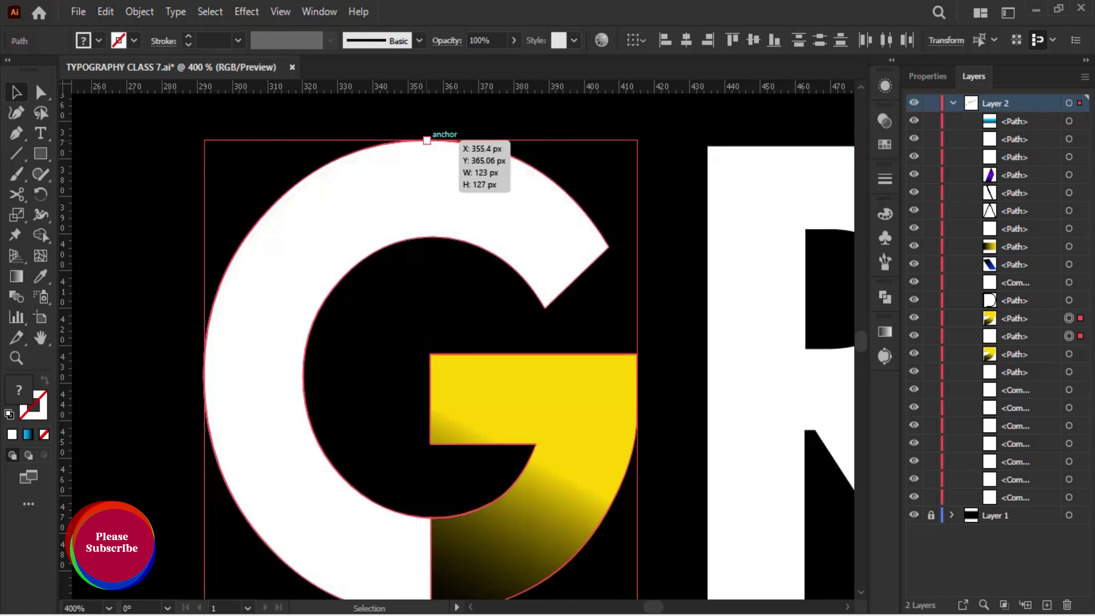
pyautogui.click(425, 129)
# Hide the duplicate white G and delete the extra white compound G.
pyautogui.hotkey('ctrl', '-')
pyautogui.scroll(-1, 457, 302)
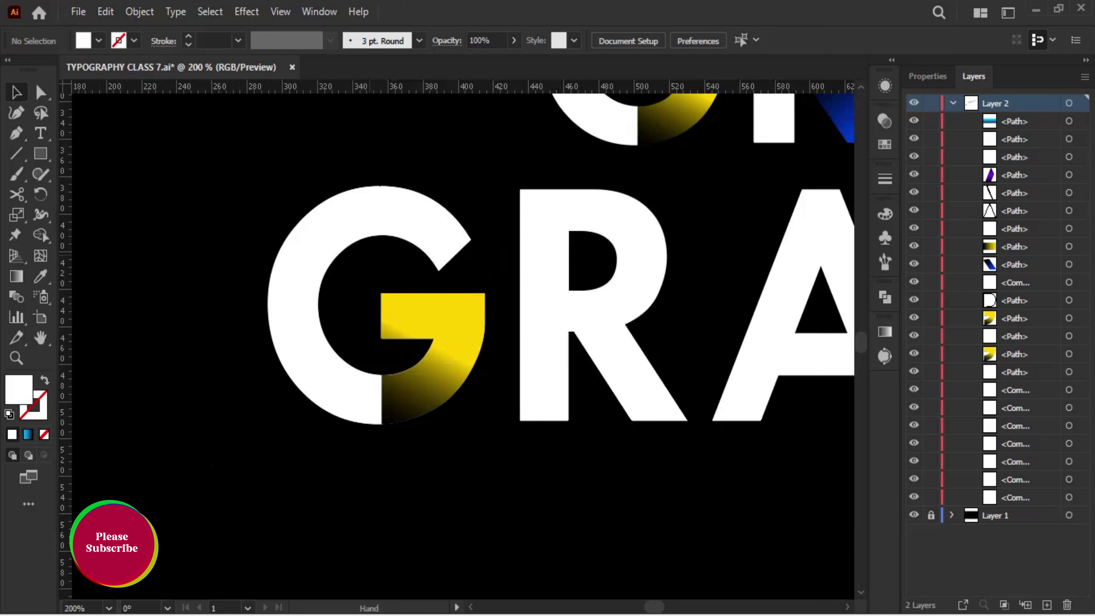
pyautogui.click(413, 235)
pyautogui.hotkey('ctrl', '3')
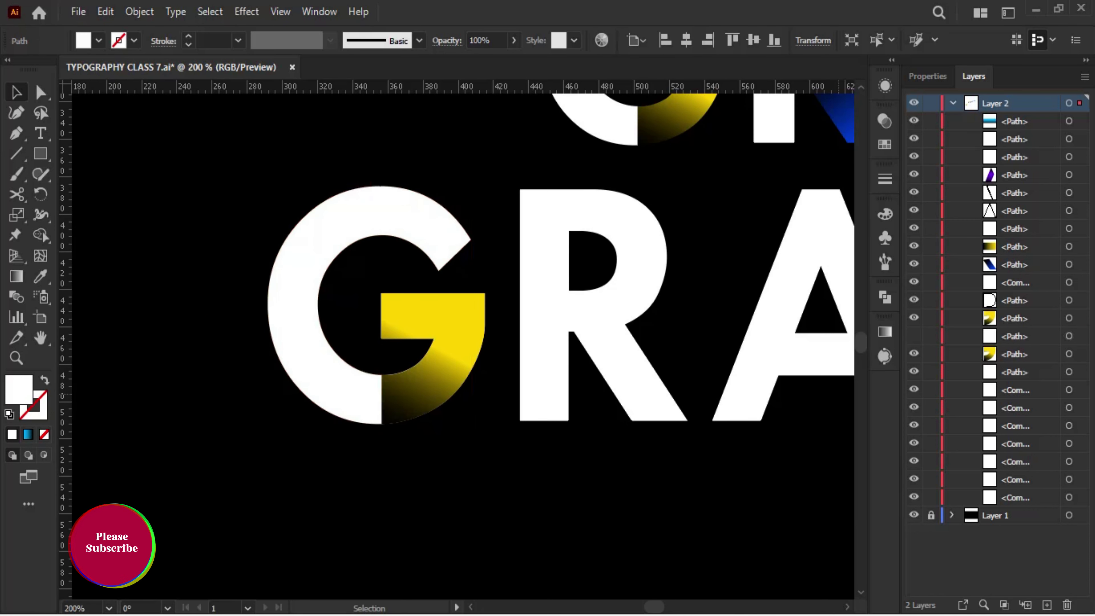
pyautogui.click(293, 302)
pyautogui.press('Delete')
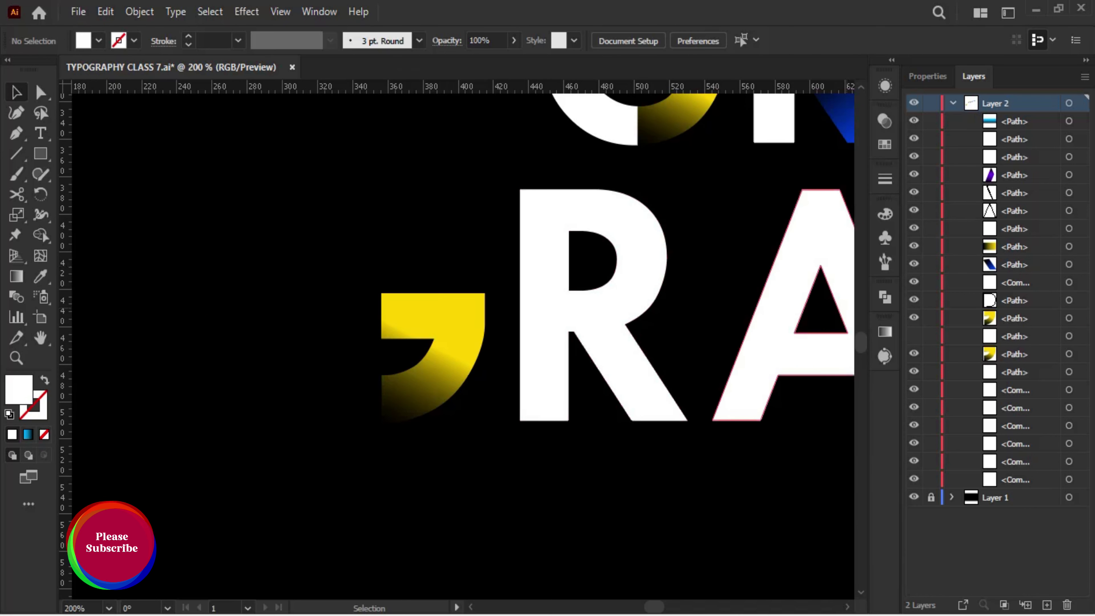
pyautogui.hotkey('ctrl', '-')
pyautogui.hotkey('ctrl', '-')
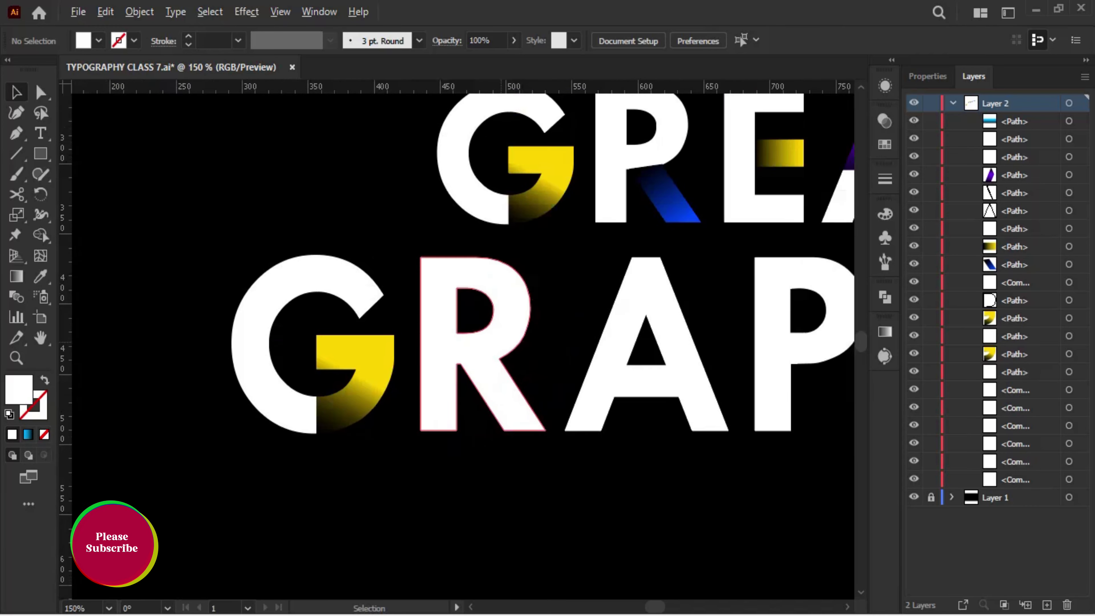
# Copy GREAT's R pieces onto GRAPHIC's R and scale them to fit the larger letter.
pyautogui.moveTo(556, 345)
pyautogui.mouseDown()
pyautogui.moveTo(495, 276)
pyautogui.moveTo(401, 407)
pyautogui.mouseUp()
pyautogui.hotkey('ctrl', '+')
pyautogui.hotkey('ctrl', '+')
pyautogui.hotkey('ctrl', '+')
pyautogui.moveTo(413, 304); pyautogui.dragTo(412, 312)
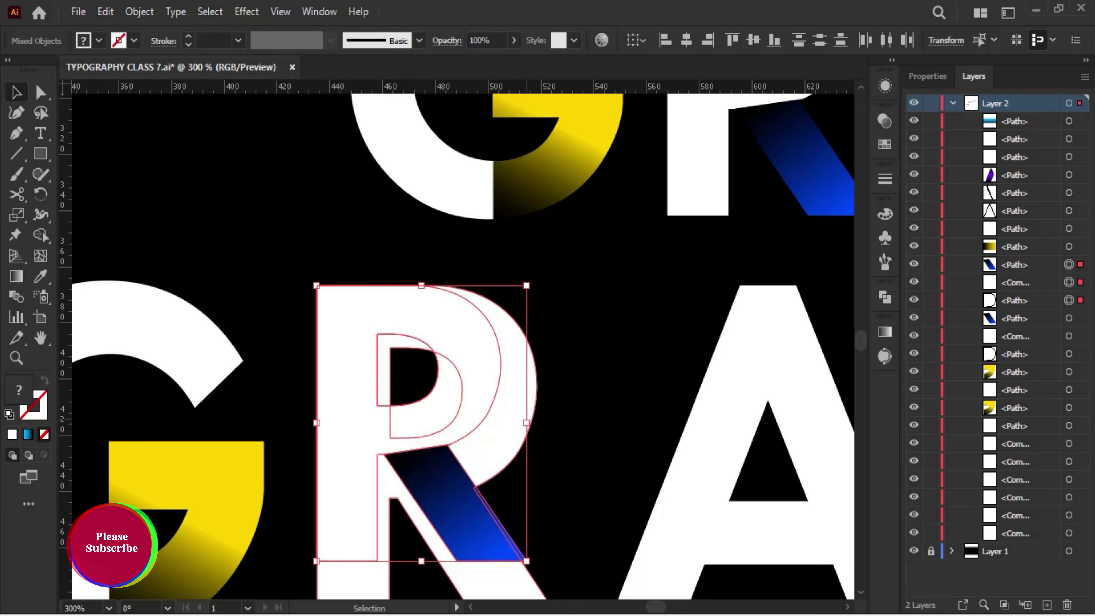
pyautogui.moveTo(526, 422); pyautogui.dragTo(557, 423)
pyautogui.scroll(-2, 557, 423)
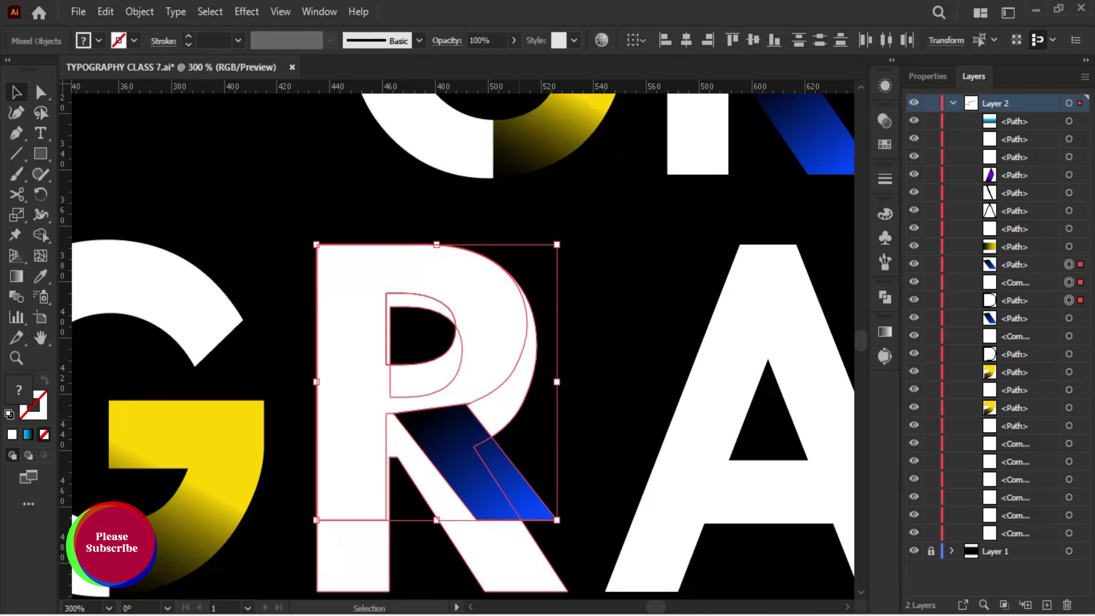
pyautogui.scroll(-2, 557, 520)
pyautogui.moveTo(556, 478); pyautogui.dragTo(568, 551)
pyautogui.moveTo(557, 376); pyautogui.dragTo(568, 377)
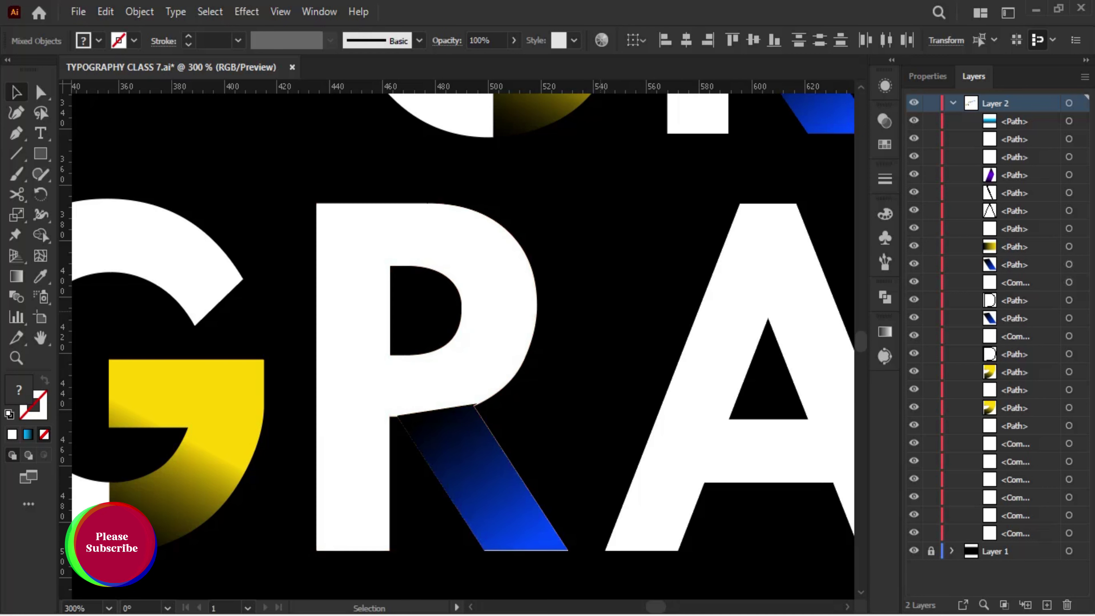
# Delete the duplicate white R and zoom out to the whole GREAT GRAPHIC title.
pyautogui.hotkey('ctrl', 'shift', 'a')
pyautogui.hotkey('ctrl', '-')
pyautogui.hotkey('ctrl', '+')
pyautogui.hotkey('ctrl', '+')
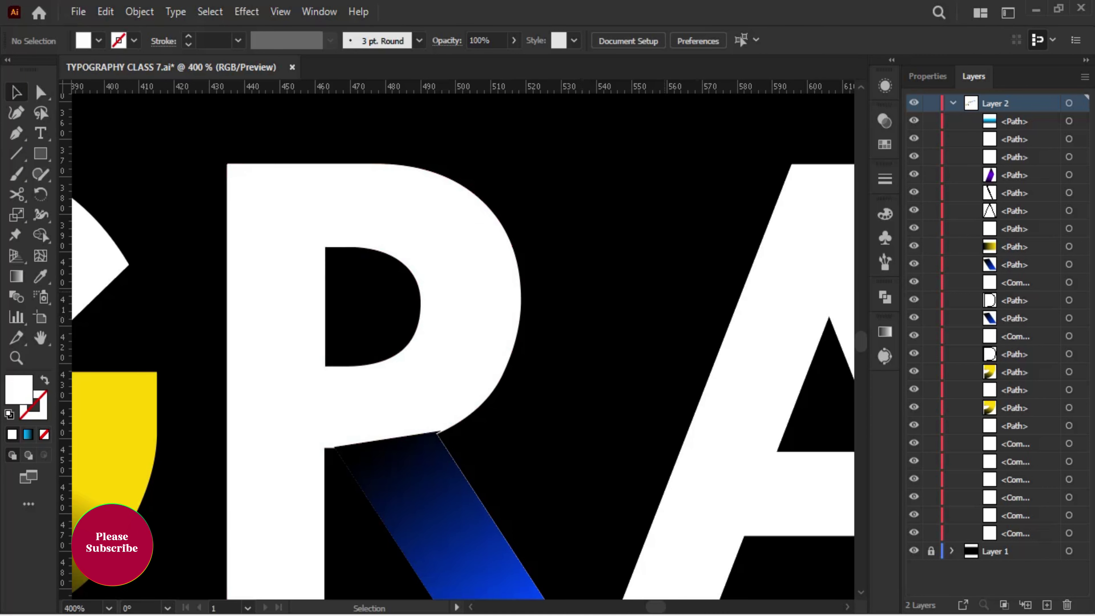
pyautogui.click(276, 302)
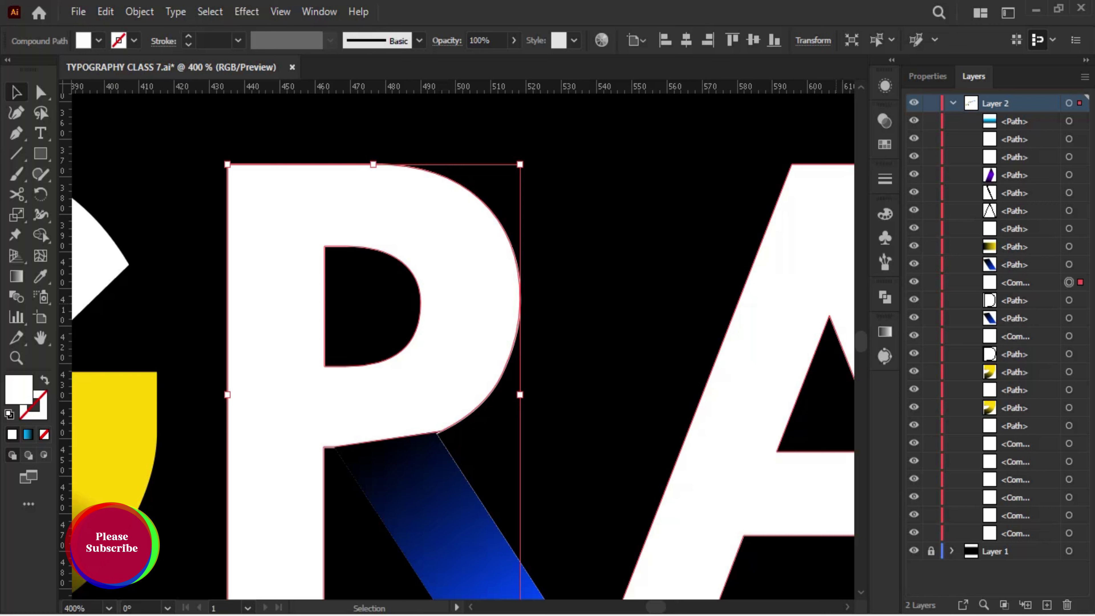
pyautogui.hotkey('ctrl', '8')
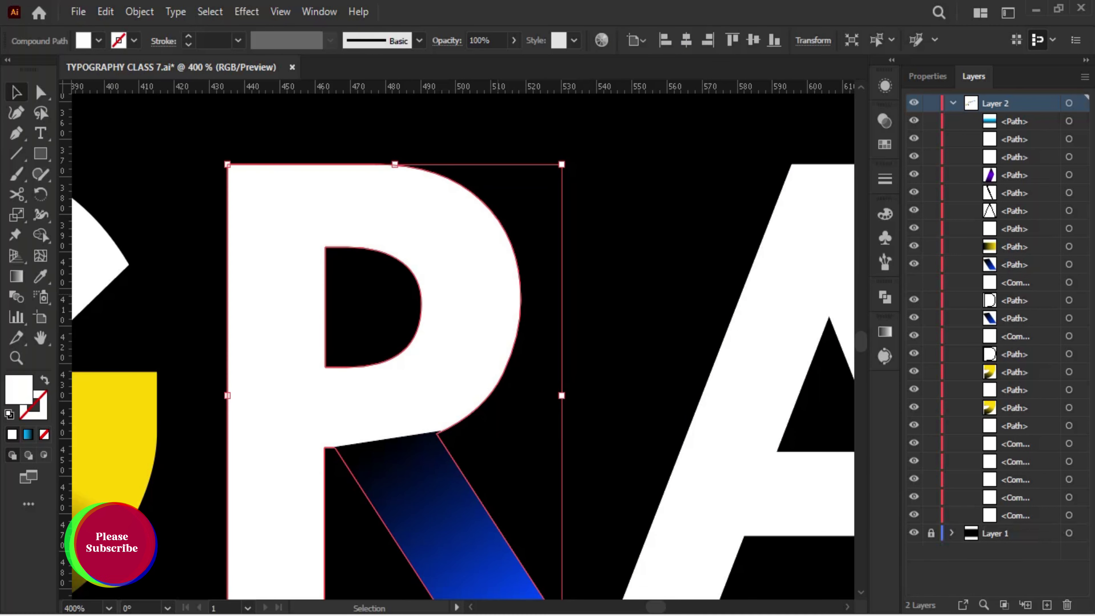
pyautogui.press('Delete')
pyautogui.hotkey('ctrl', '-')
pyautogui.hotkey('ctrl', '-')
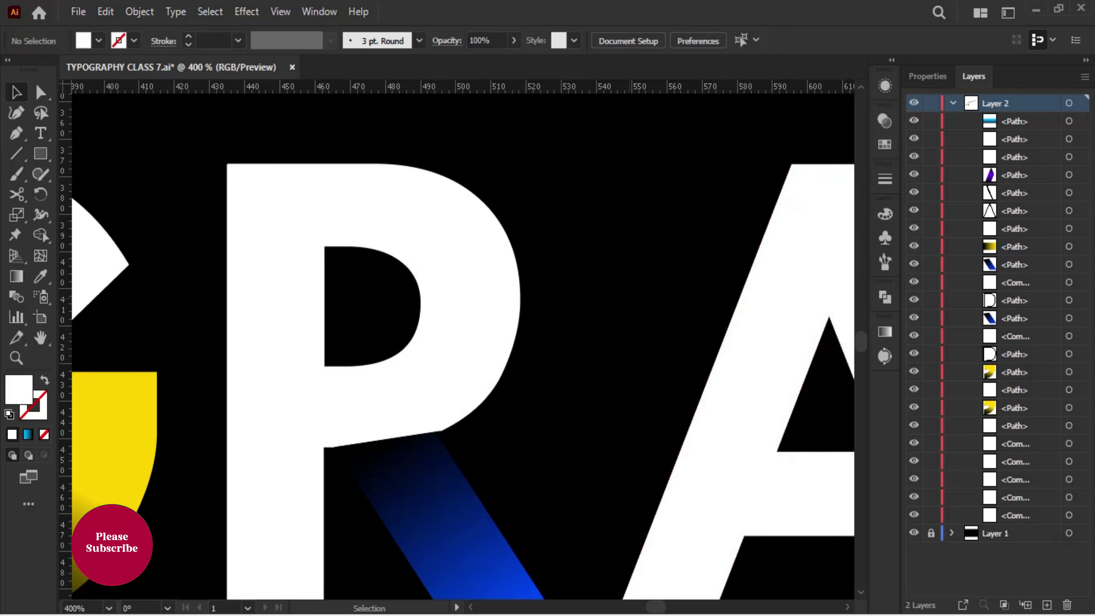
pyautogui.hotkey('ctrl', '-')
pyautogui.hotkey('ctrl', '-')
pyautogui.moveTo(604, 259); pyautogui.dragTo(354, 296)
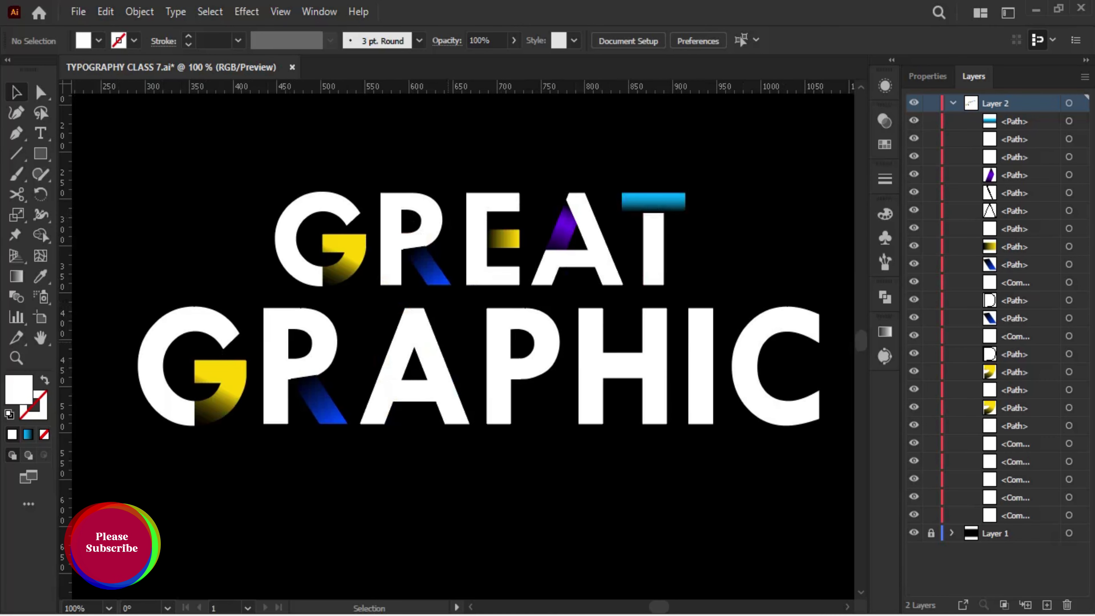
# Alt-drag a copy of GREAT's purple-gradient A pieces onto GRAPHIC's A and position it.
pyautogui.click(414, 388)
pyautogui.click(560, 298)
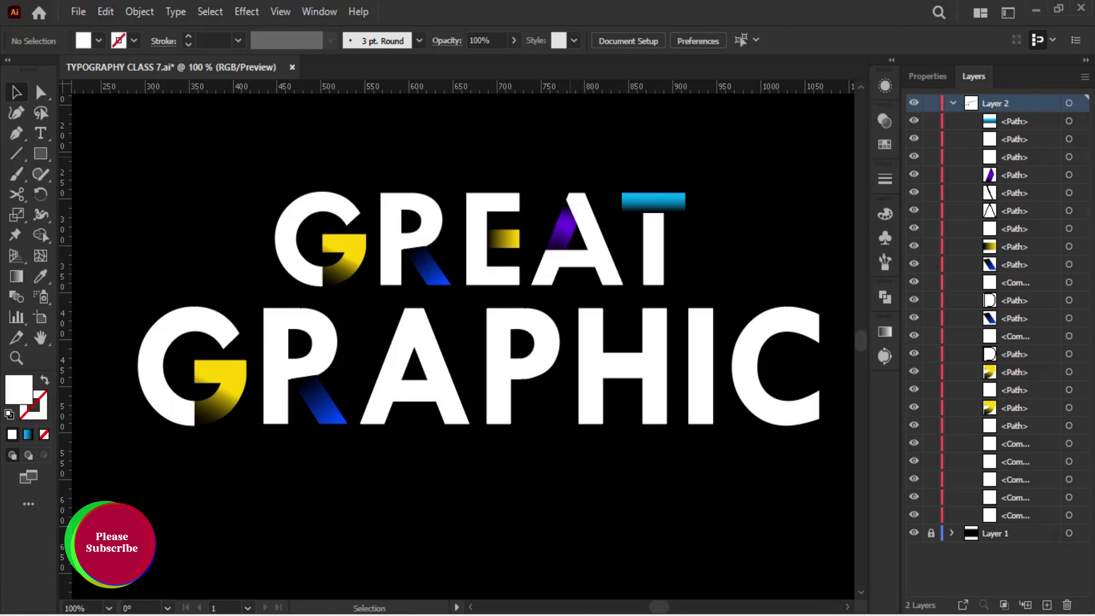
pyautogui.moveTo(578, 256); pyautogui.dragTo(414, 363)
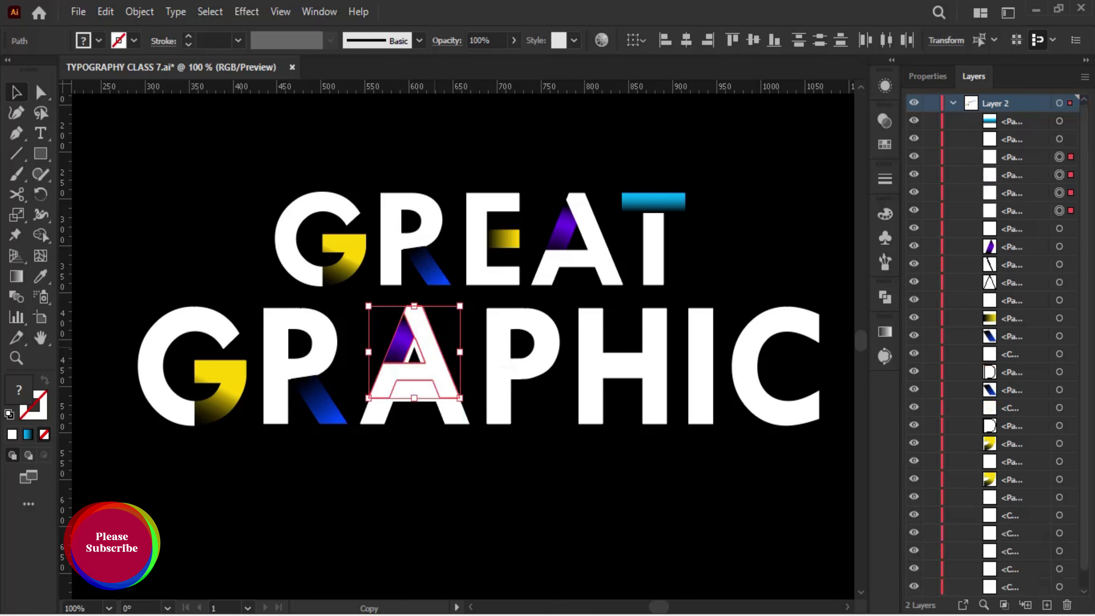
pyautogui.scroll(6, 415, 363)
pyautogui.moveTo(453, 275); pyautogui.dragTo(458, 280)
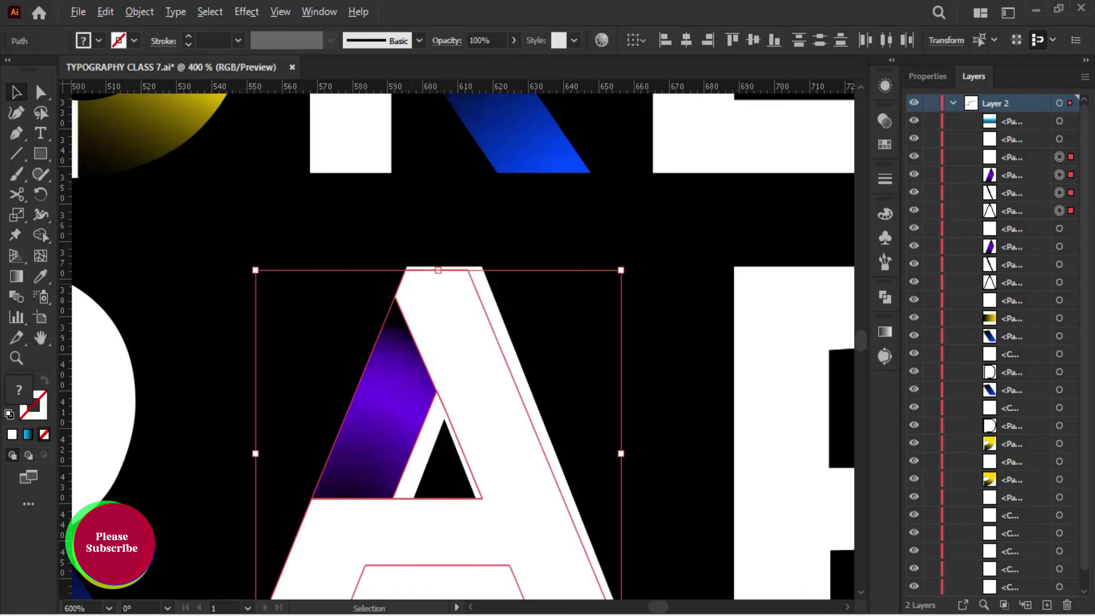
# Scale the copied A with its bounding box so it fits GRAPHIC's A.
pyautogui.scroll(-5, 458, 280)
pyautogui.scroll(-2, 457, 345)
pyautogui.moveTo(524, 343); pyautogui.dragTo(532, 343)
pyautogui.moveTo(433, 437); pyautogui.dragTo(435, 482)
pyautogui.moveTo(341, 366); pyautogui.dragTo(325, 367)
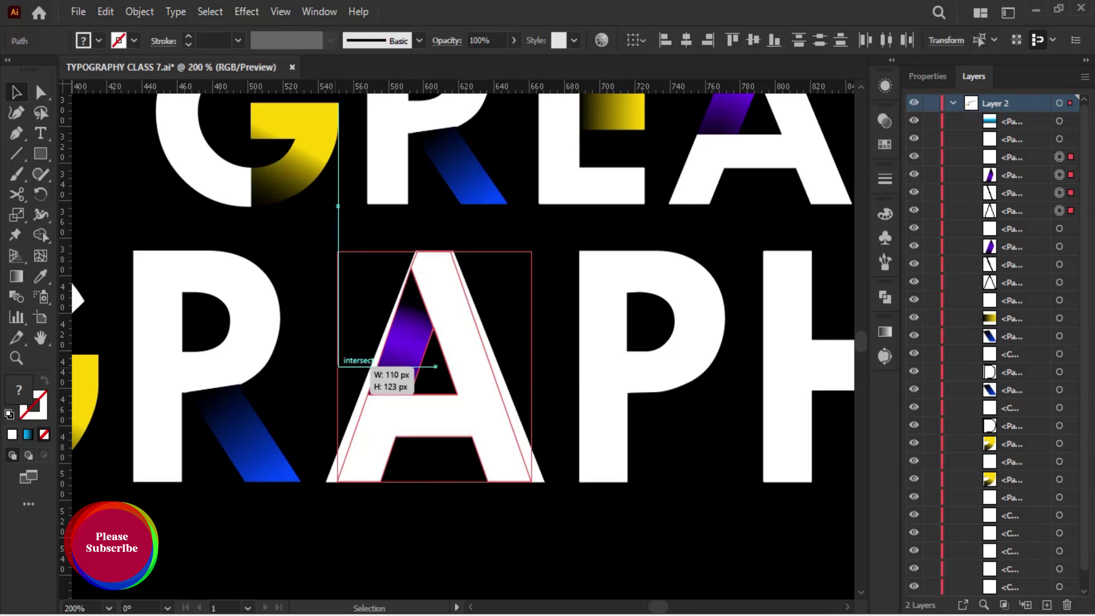
pyautogui.moveTo(533, 367); pyautogui.dragTo(545, 367)
# Delete the duplicate white A and show the hidden white A again.
pyautogui.scroll(2, 431, 366)
pyautogui.doubleClick(431, 345)
pyautogui.press('Escape')
pyautogui.doubleClick(432, 345)
pyautogui.press('Escape')
pyautogui.press('Delete')
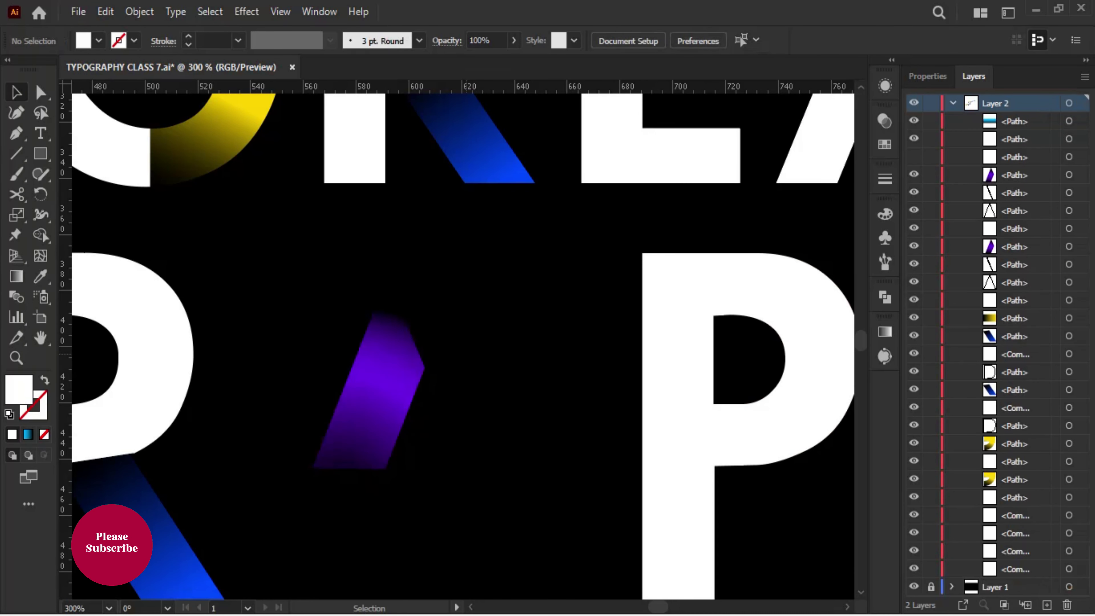
pyautogui.hotkey('ctrl', 'alt', '3')
# Draw a rectangle over the upper stem of GRAPHIC's P.
pyautogui.scroll(-3, 491, 388)
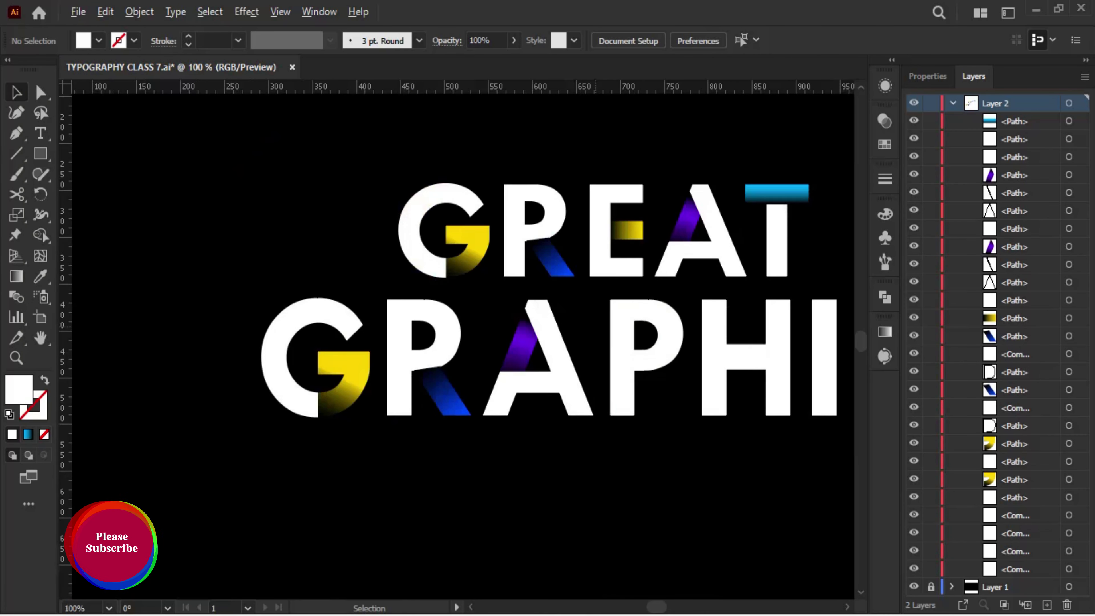
pyautogui.scroll(3, 492, 388)
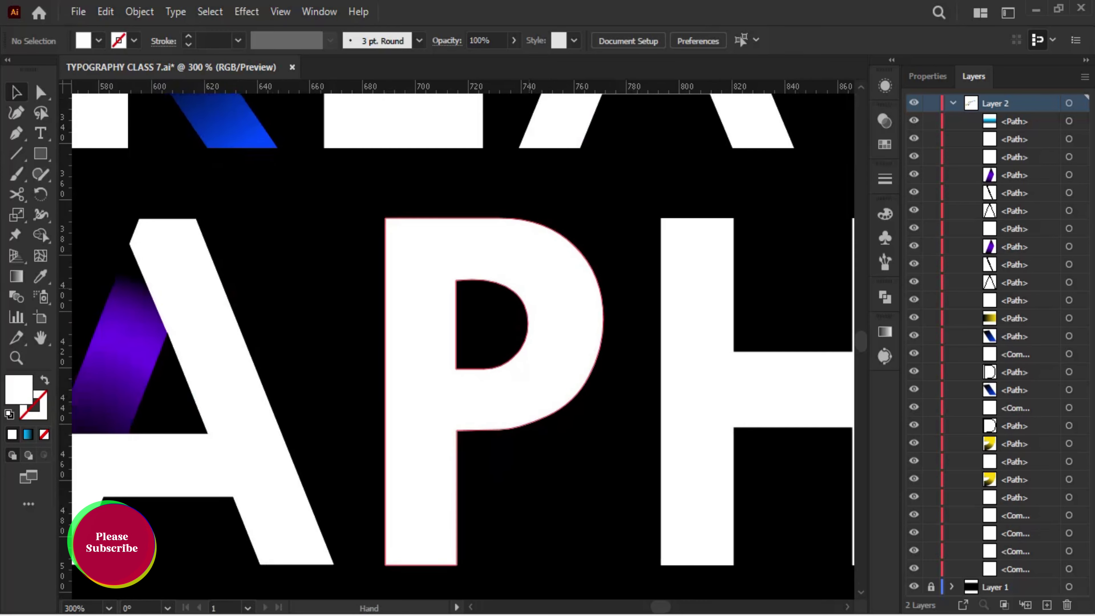
pyautogui.scroll(3, 500, 345)
pyautogui.press('p')
pyautogui.click(215, 206)
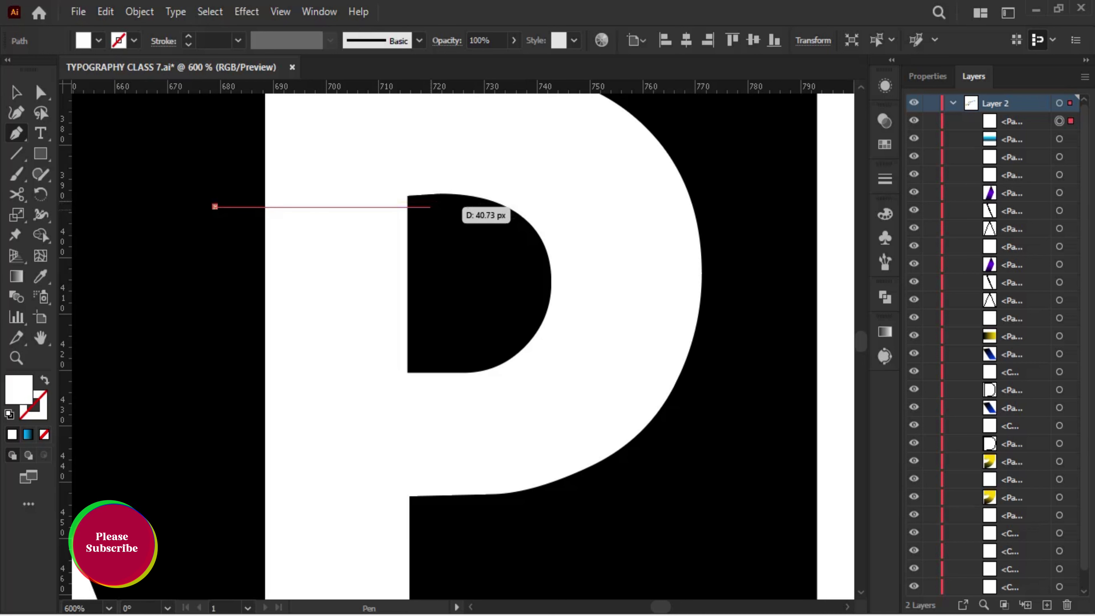
pyautogui.hotkey('ctrl', 'z')
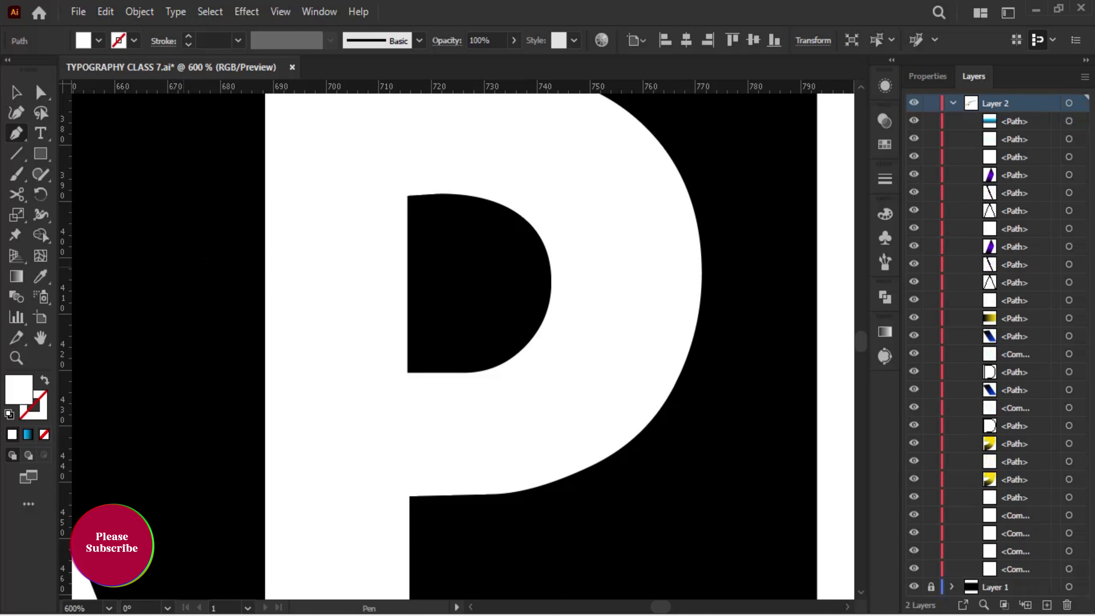
pyautogui.press('m')
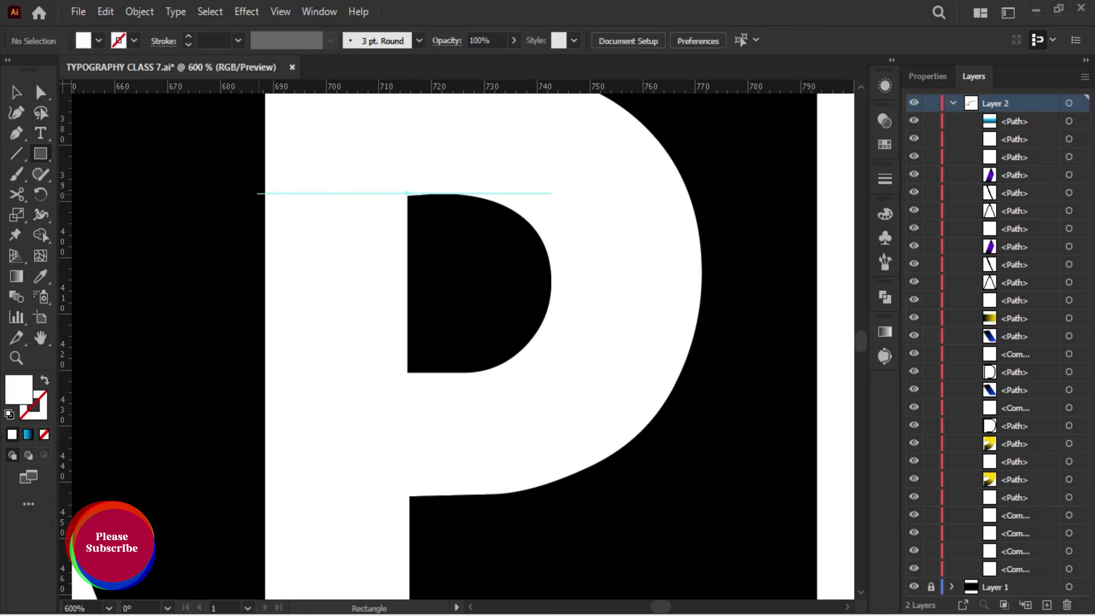
pyautogui.moveTo(257, 195); pyautogui.dragTo(409, 375)
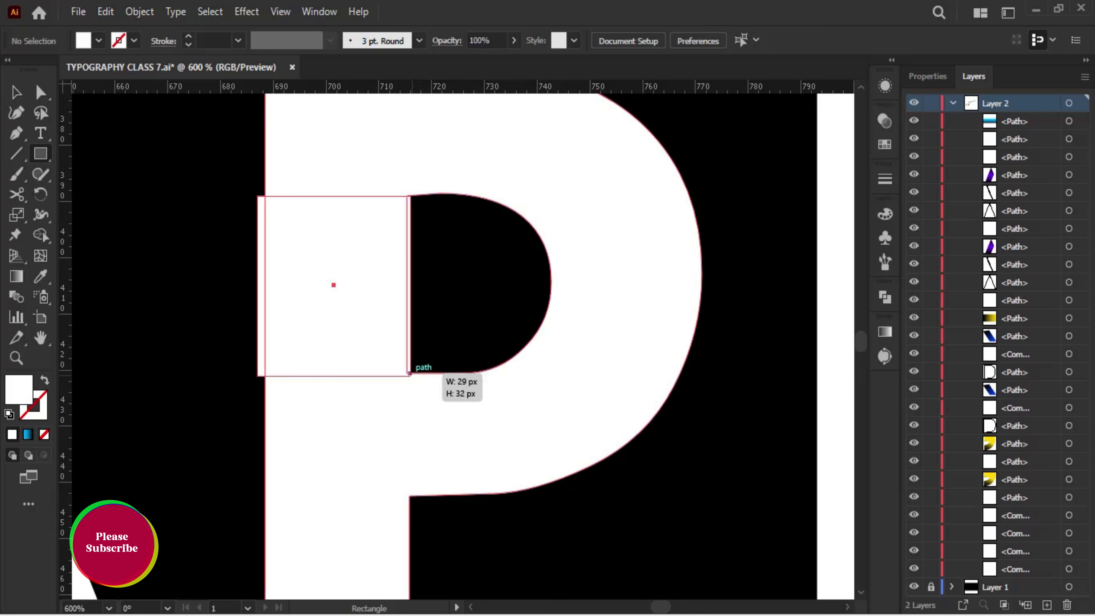
pyautogui.moveTo(259, 284)
pyautogui.mouseDown()
pyautogui.moveTo(274, 285)
pyautogui.moveTo(264, 285)
pyautogui.mouseUp()
pyautogui.moveTo(333, 278); pyautogui.dragTo(332, 278)
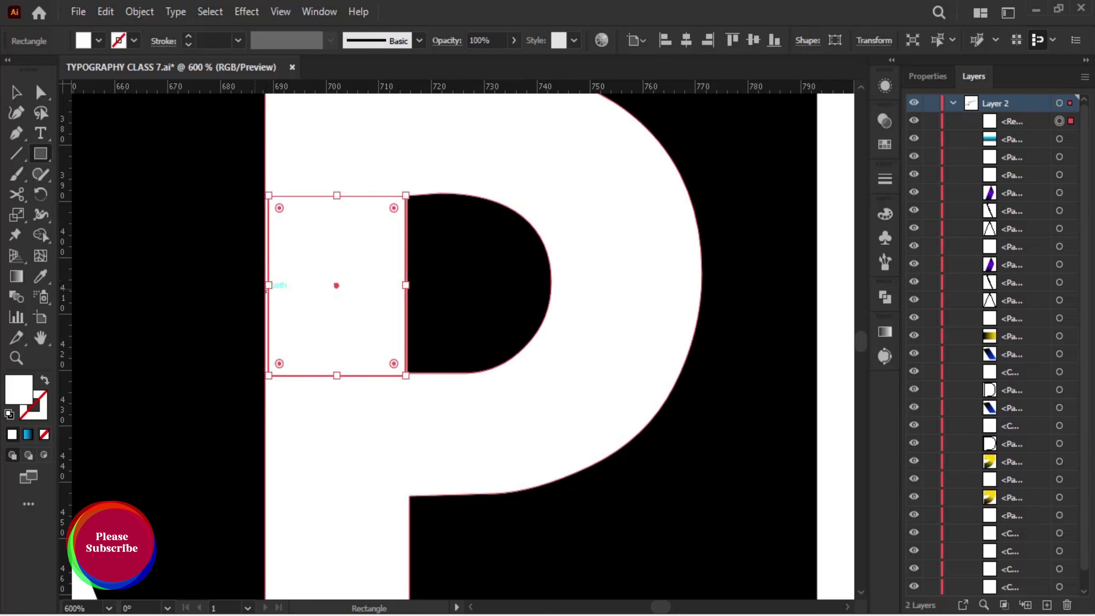
# Align the rectangle's left edge with the stem and extend it to the P's counter.
pyautogui.press('v')
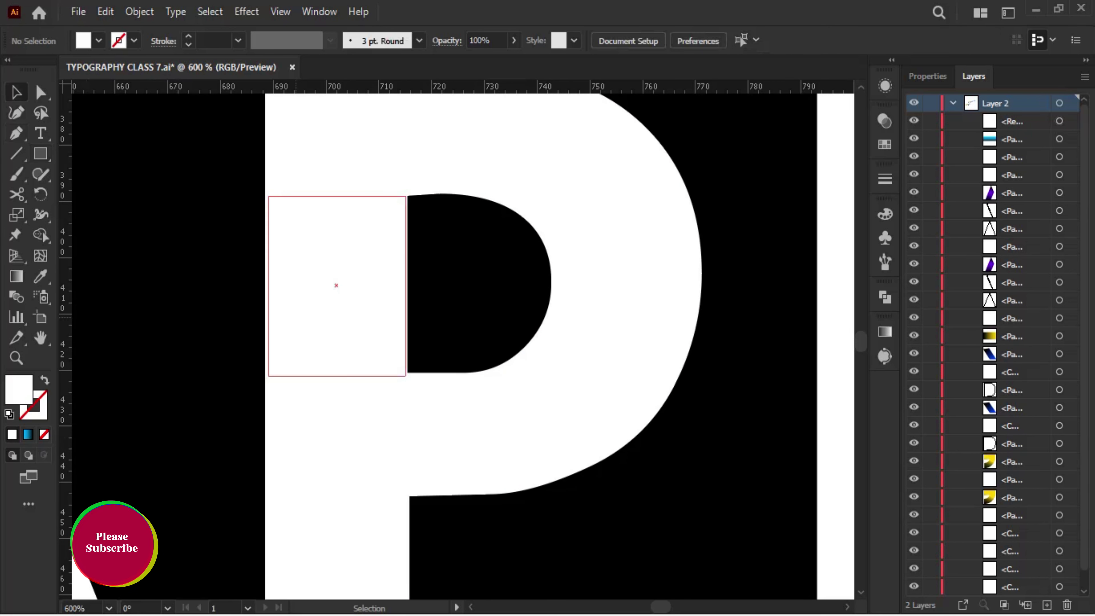
pyautogui.hotkey('ctrl', '+')
pyautogui.hotkey('ctrl', '+')
pyautogui.hotkey('ctrl', '+')
pyautogui.moveTo(228, 281); pyautogui.dragTo(220, 281)
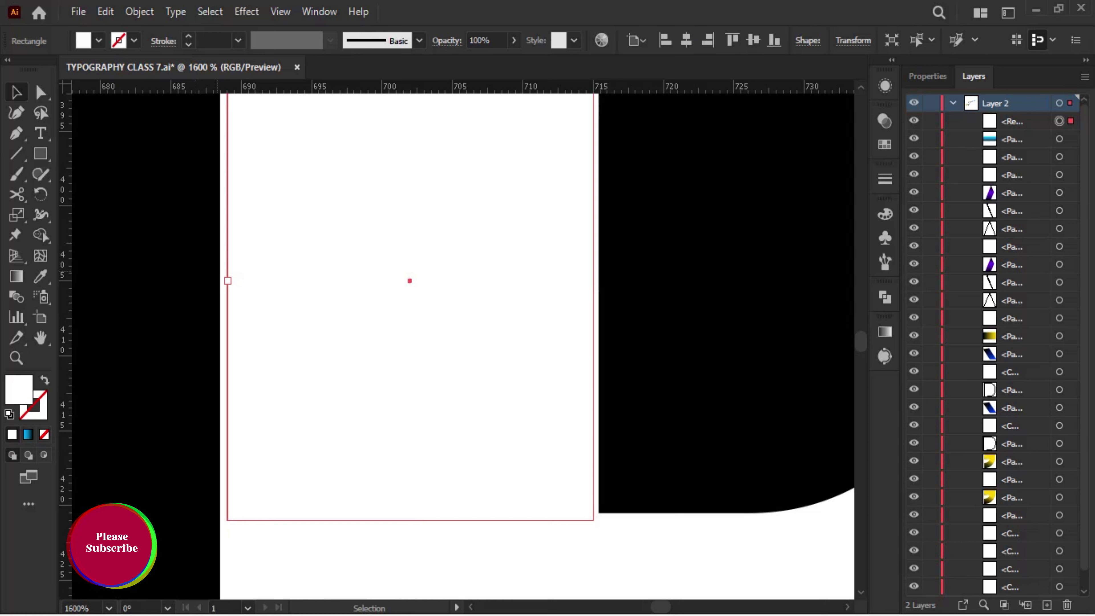
pyautogui.hotkey('ctrl', '-')
pyautogui.hotkey('ctrl', '-')
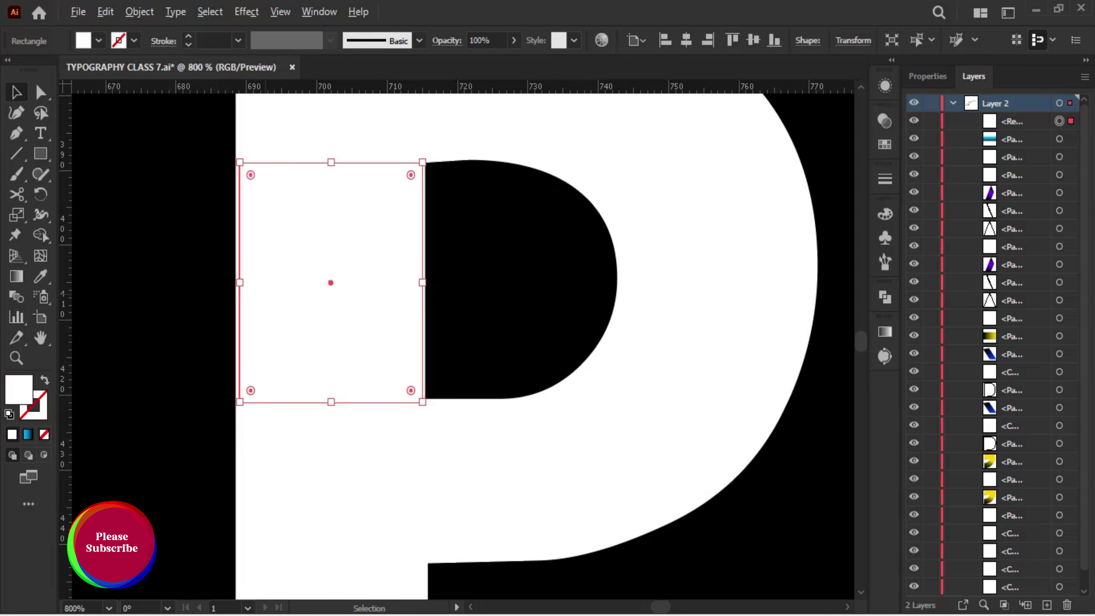
pyautogui.moveTo(398, 273); pyautogui.dragTo(401, 273)
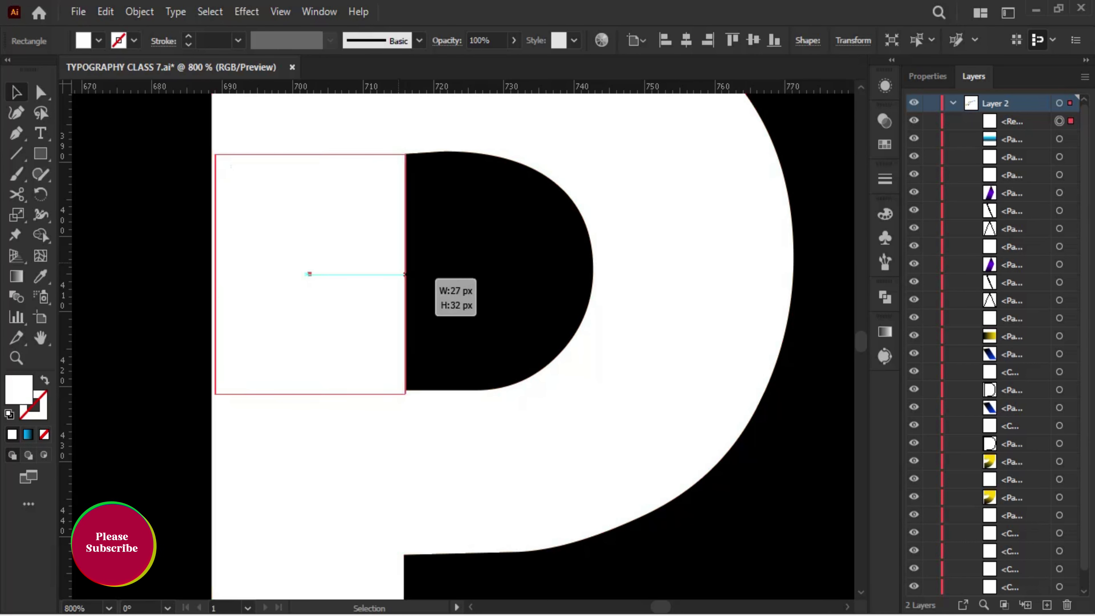
pyautogui.hotkey('ctrl', 'shift', 'a')
# Marquee-select the P and the white 27 × 32 px rectangle together.
pyautogui.hotkey('ctrl', 'shift', 'a')
pyautogui.hotkey('ctrl', '-')
pyautogui.hotkey('ctrl', '-')
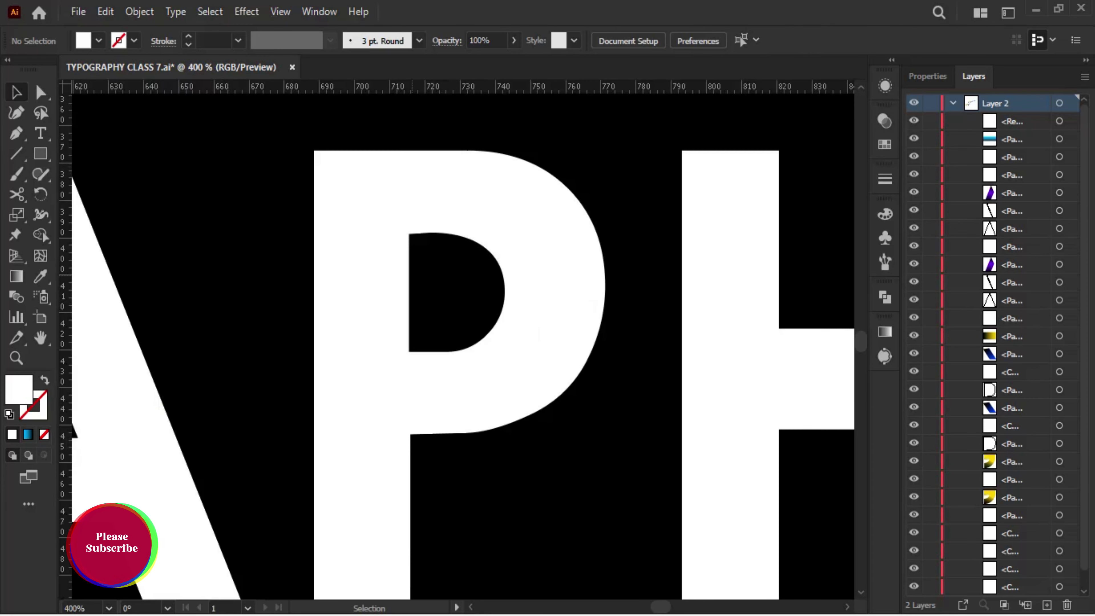
pyautogui.moveTo(269, 156); pyautogui.dragTo(487, 389)
pyautogui.hotkey('ctrl', 'shift', 'a')
pyautogui.moveTo(286, 176); pyautogui.dragTo(601, 420)
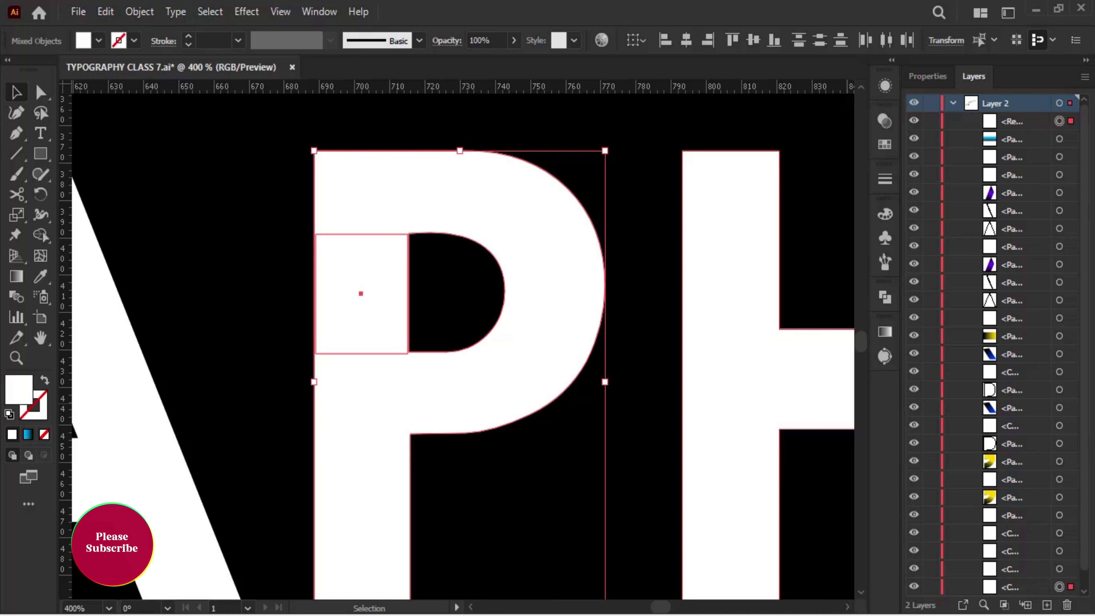
# Divide the P with the rectangle using Pathfinder and ungroup the pieces.
pyautogui.click(885, 297)
pyautogui.click(700, 379)
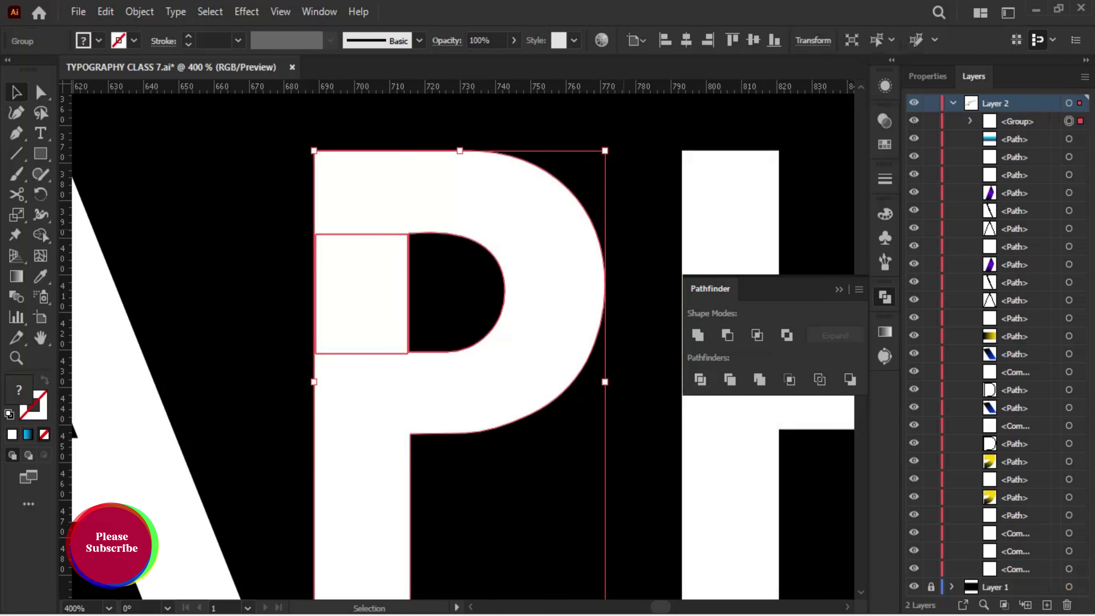
pyautogui.hotkey('ctrl', 'shift', 'a')
pyautogui.rightClick(409, 274)
pyautogui.click(398, 276)
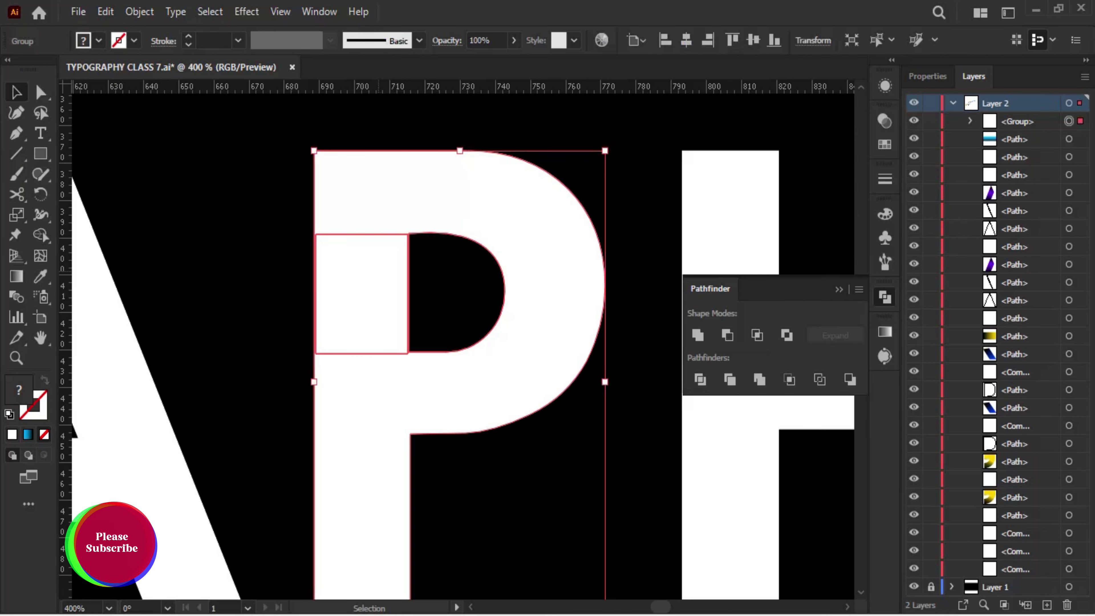
pyautogui.rightClick(398, 274)
pyautogui.click(427, 419)
# Test-move the slice to inspect the cut, then undo back to the undivided P.
pyautogui.moveTo(326, 245); pyautogui.dragTo(211, 246)
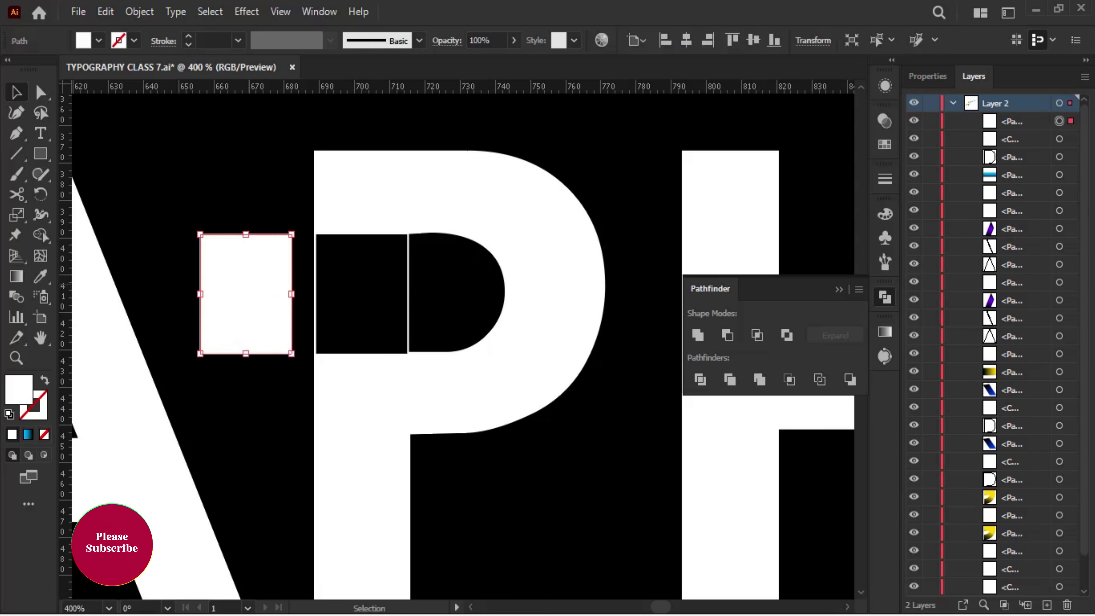
pyautogui.hotkey('ctrl', 'z')
pyautogui.click(288, 279)
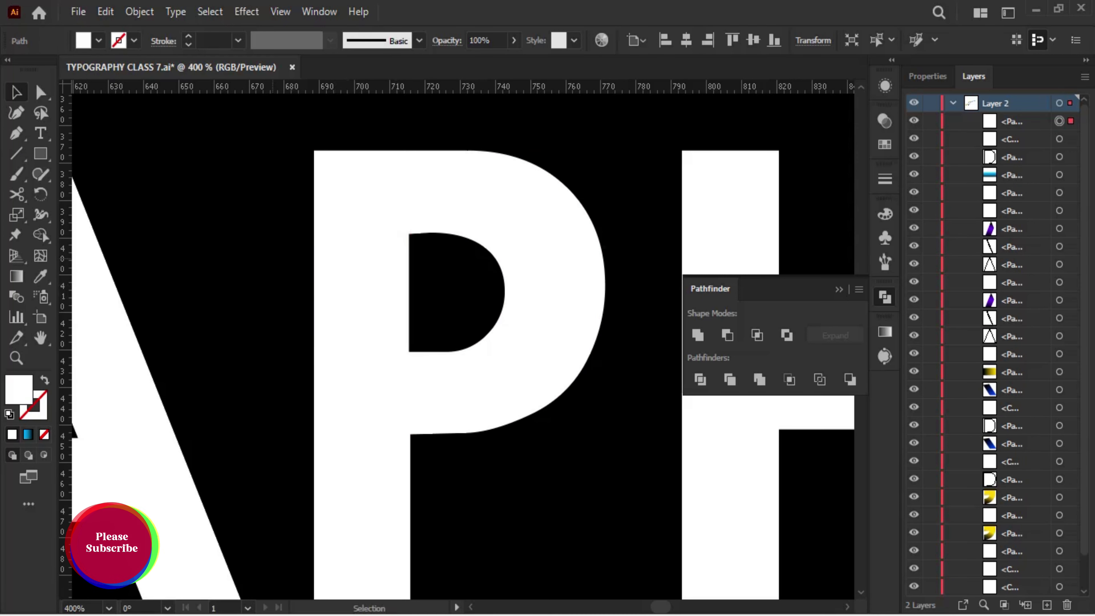
pyautogui.scroll(2, 289, 279)
pyautogui.moveTo(339, 279); pyautogui.dragTo(319, 279)
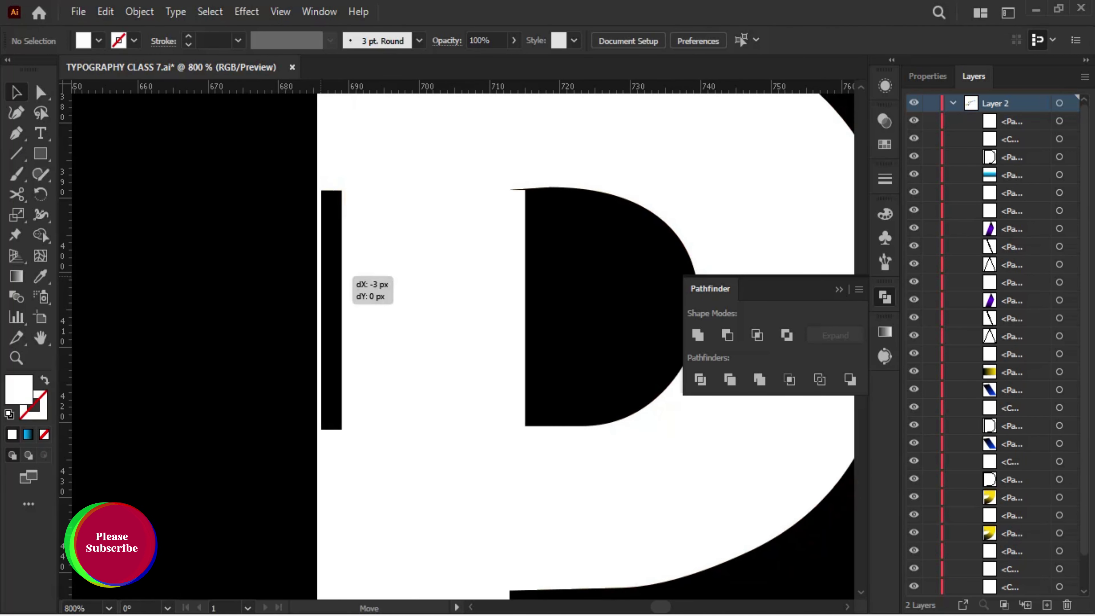
pyautogui.hotkey('ctrl', 'z')
pyautogui.hotkey('ctrl', 'g')
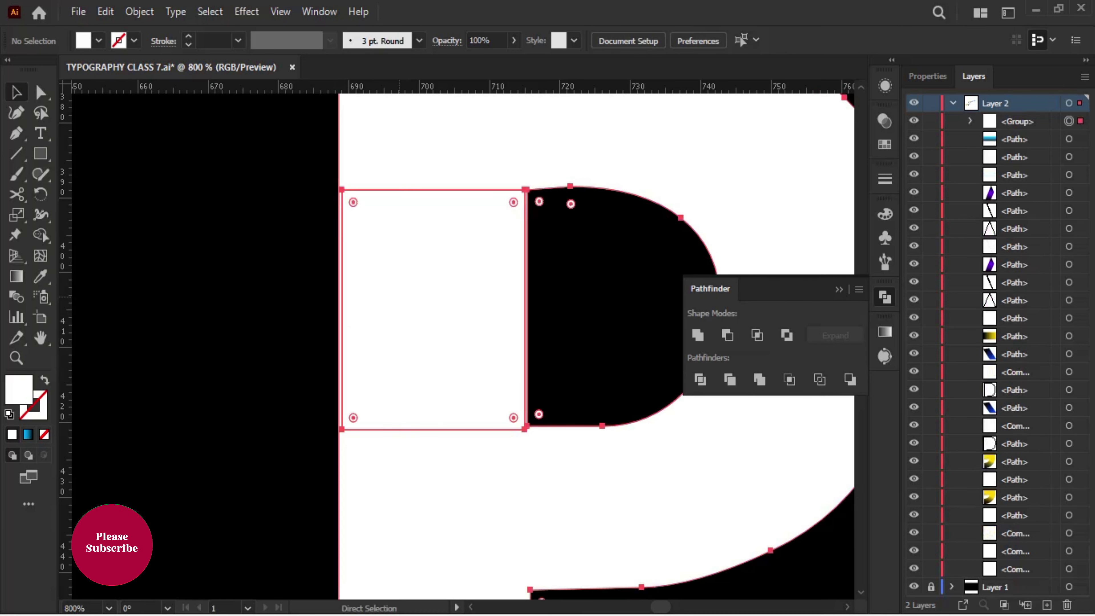
pyautogui.hotkey('ctrl', 'shift', 'g')
# Widen the rectangle to cover the whole stem and select it with the P.
pyautogui.click(432, 308)
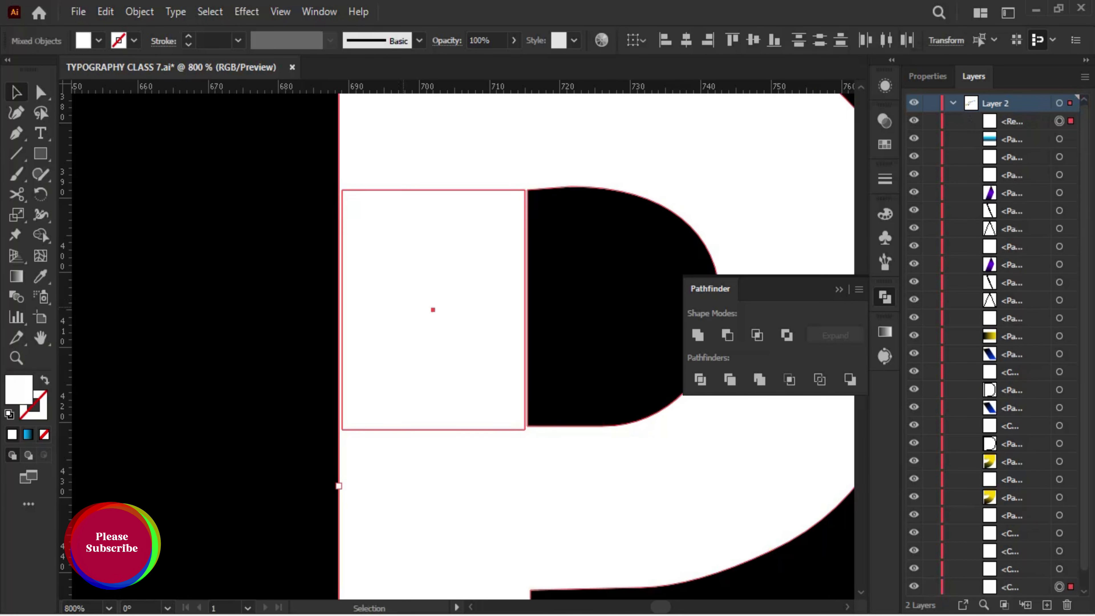
pyautogui.hotkey('ctrl', 'shift', 'a')
pyautogui.moveTo(433, 310)
pyautogui.mouseDown()
pyautogui.moveTo(387, 310)
pyautogui.moveTo(433, 310)
pyautogui.mouseUp()
pyautogui.moveTo(526, 309); pyautogui.dragTo(539, 309)
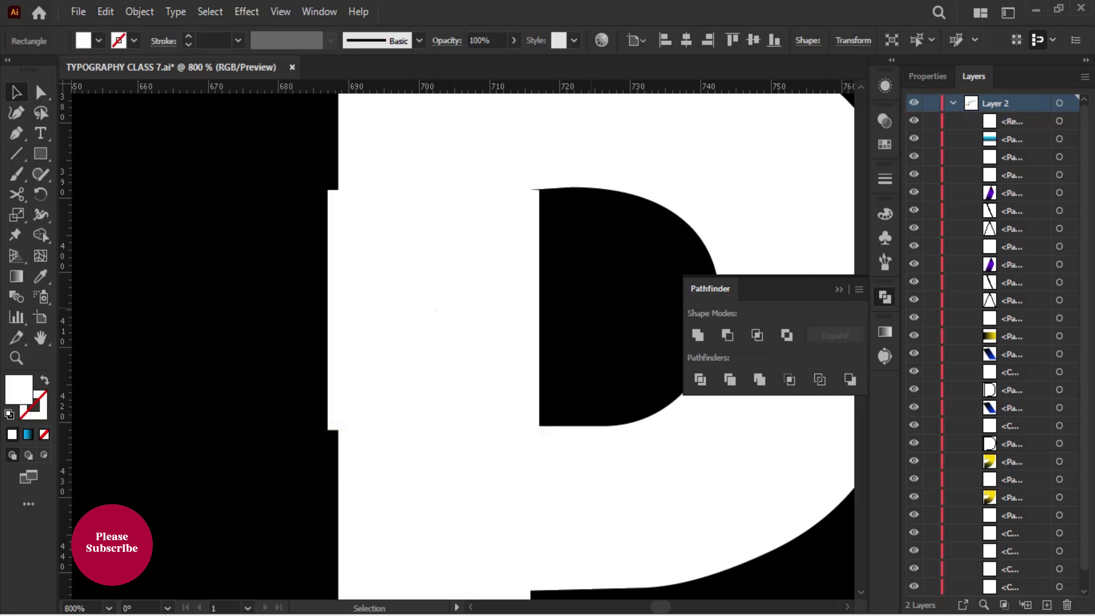
pyautogui.moveTo(601, 334); pyautogui.dragTo(432, 243)
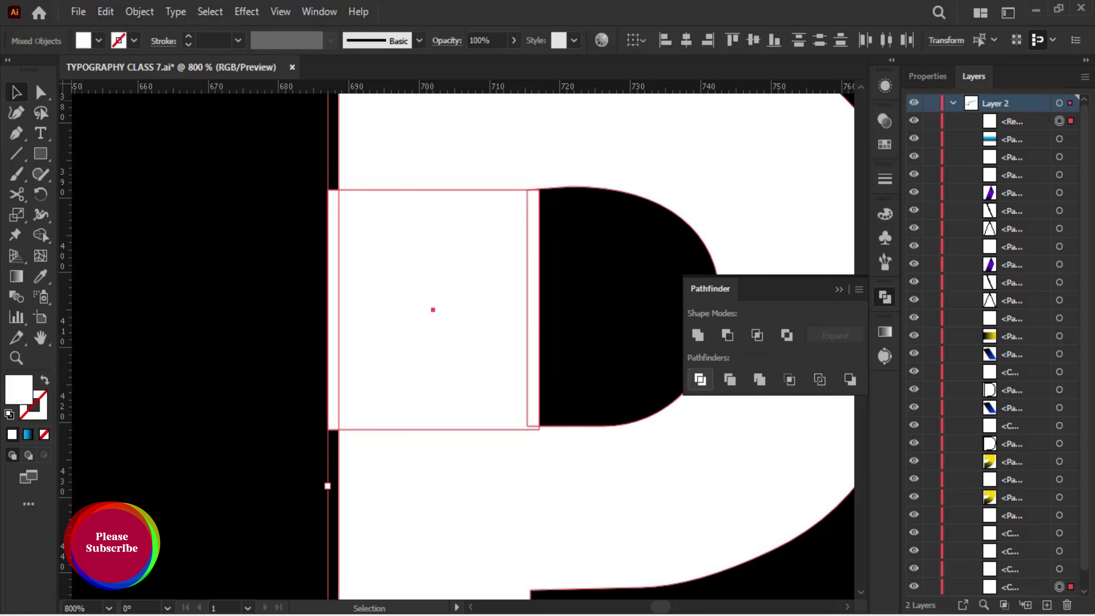
# Divide the P again along the widened rectangle and ungroup the pieces.
pyautogui.hotkey('ctrl', 'g')
pyautogui.hotkey('ctrl', 'shift', 'a')
pyautogui.click(441, 304)
pyautogui.rightClick(441, 304)
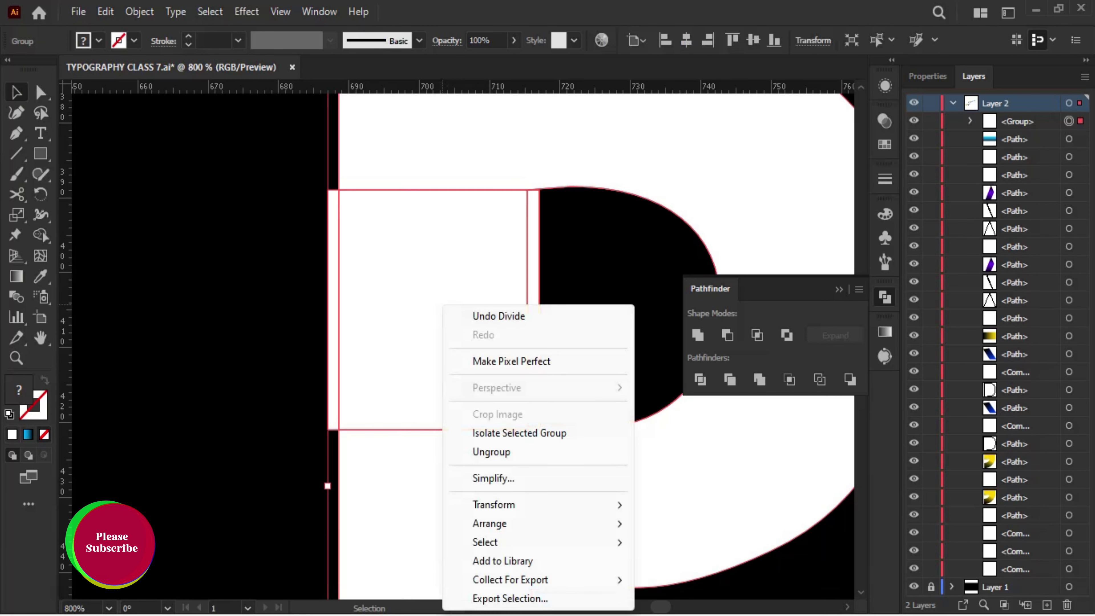
pyautogui.click(491, 452)
pyautogui.click(431, 353)
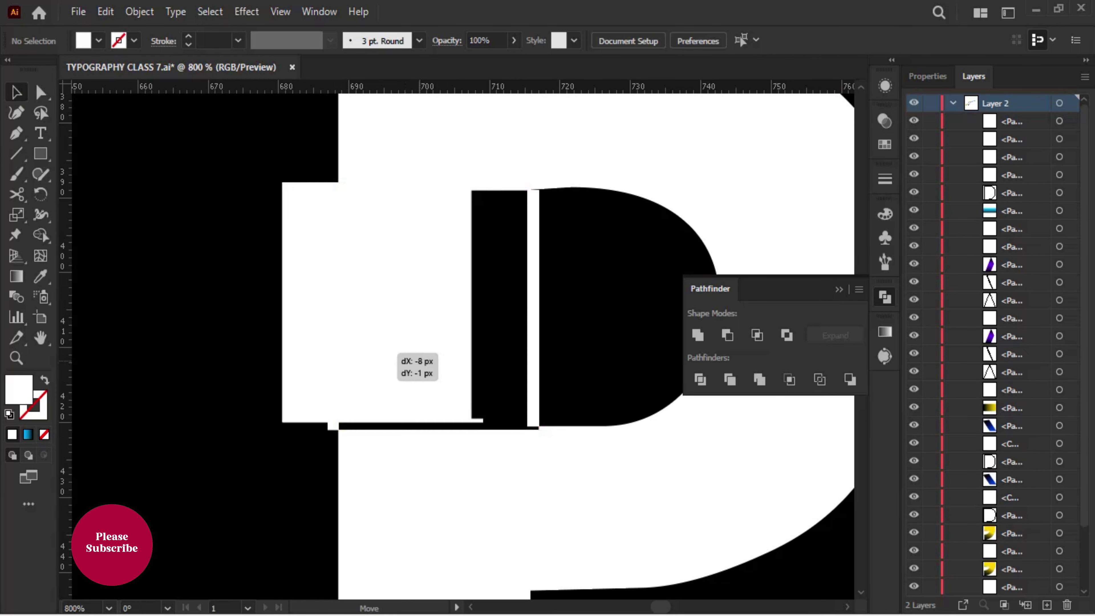
# Delete the thin leftover strips beside the slice.
pyautogui.moveTo(342, 294)
pyautogui.mouseDown()
pyautogui.moveTo(337, 306)
pyautogui.moveTo(272, 306)
pyautogui.mouseUp()
pyautogui.press('Delete')
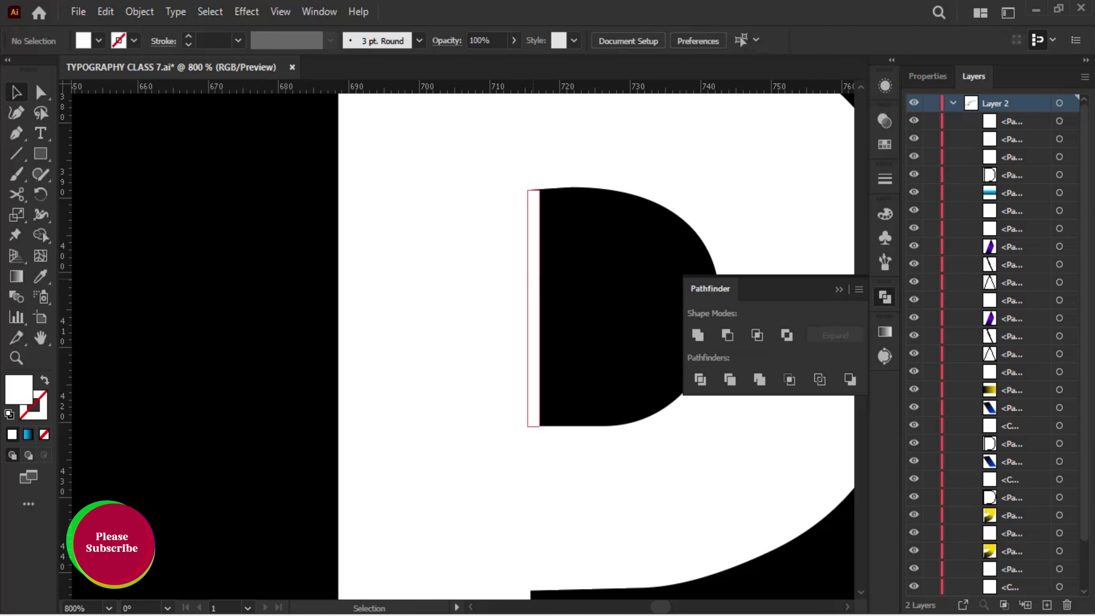
pyautogui.moveTo(533, 302); pyautogui.dragTo(630, 298)
pyautogui.press('Delete')
pyautogui.hotkey('ctrl', 'z')
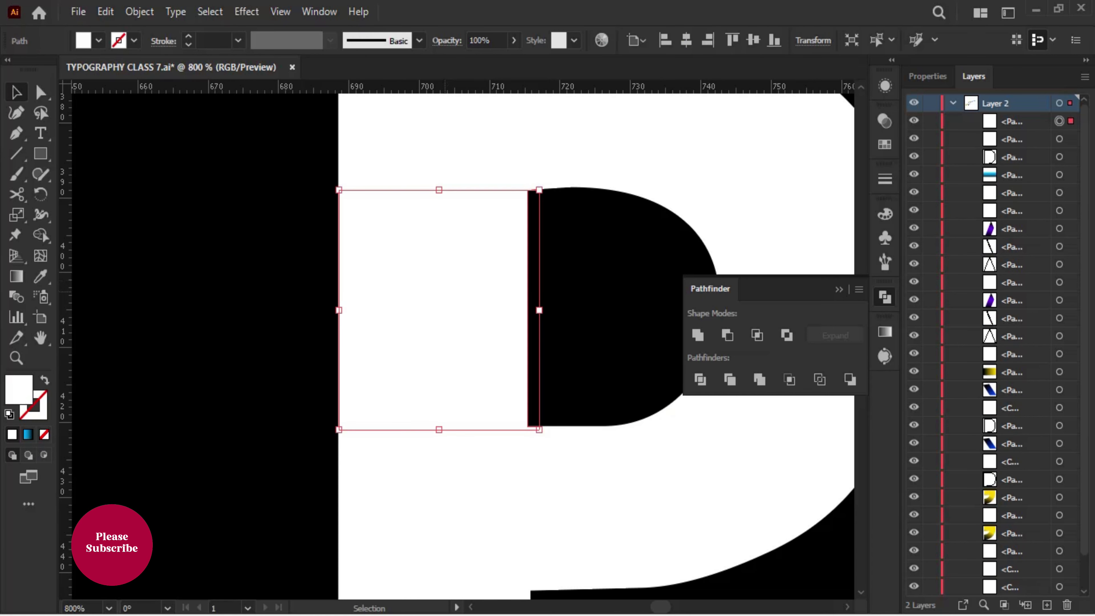
# Stretch the slice to the counter (about 28.49 × 32 px) and delete the last thin strip.
pyautogui.moveTo(538, 310); pyautogui.dragTo(533, 309)
pyautogui.keyDown('shift'); pyautogui.click(625, 315); pyautogui.keyUp('shift')
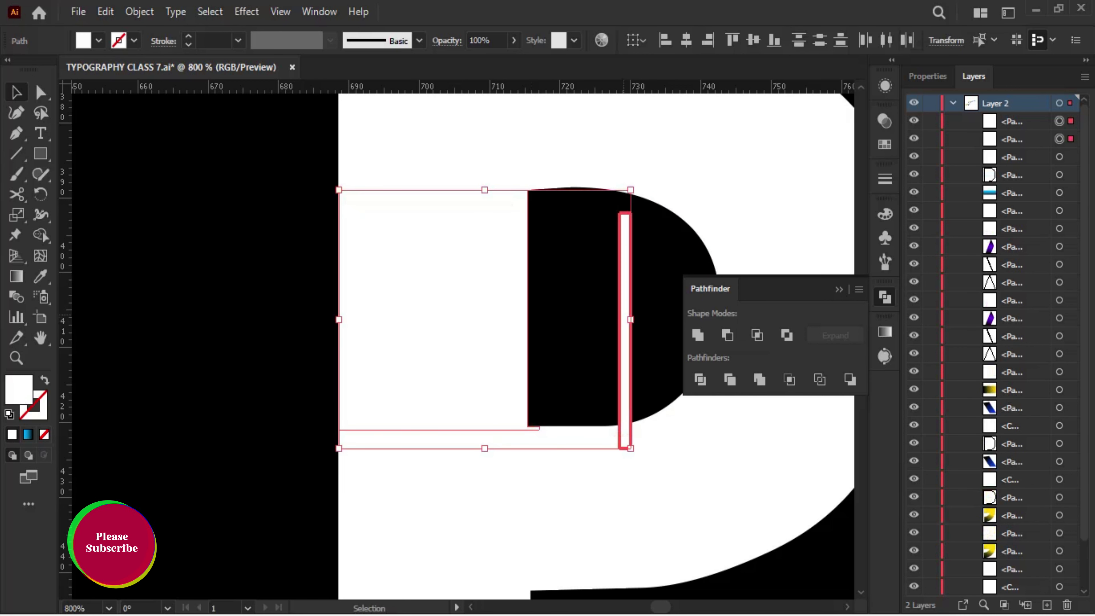
pyautogui.hotkey('ctrl', 'shift', 'a')
pyautogui.moveTo(619, 317); pyautogui.dragTo(633, 331)
pyautogui.press('Delete')
pyautogui.click(431, 310)
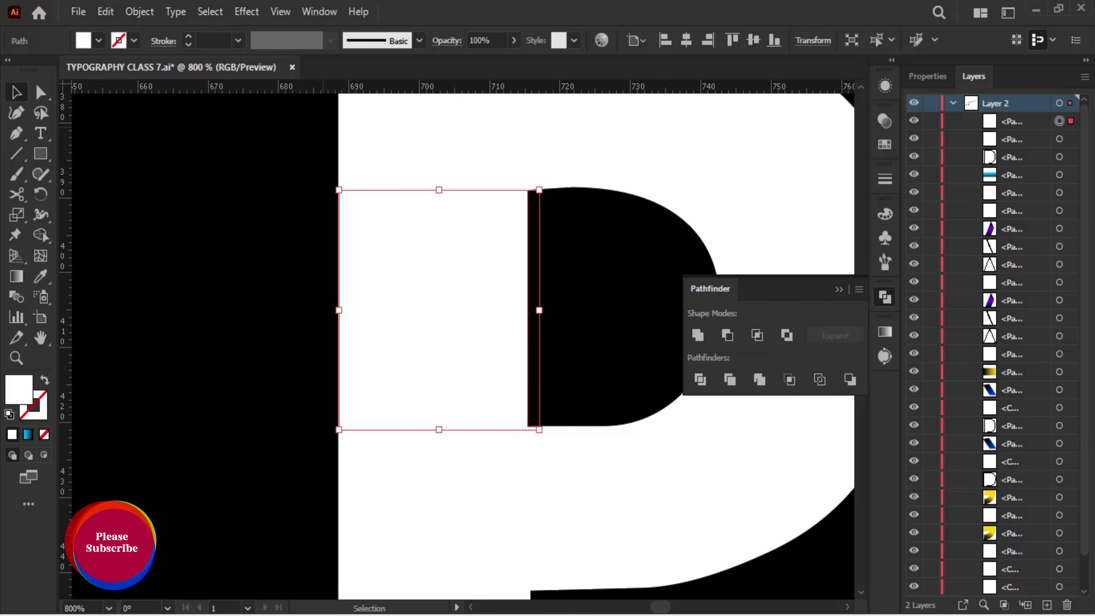
# Apply a gradient to the P slice and set its left stop to bright yellow.
pyautogui.hotkey('ctrl', 'F9')
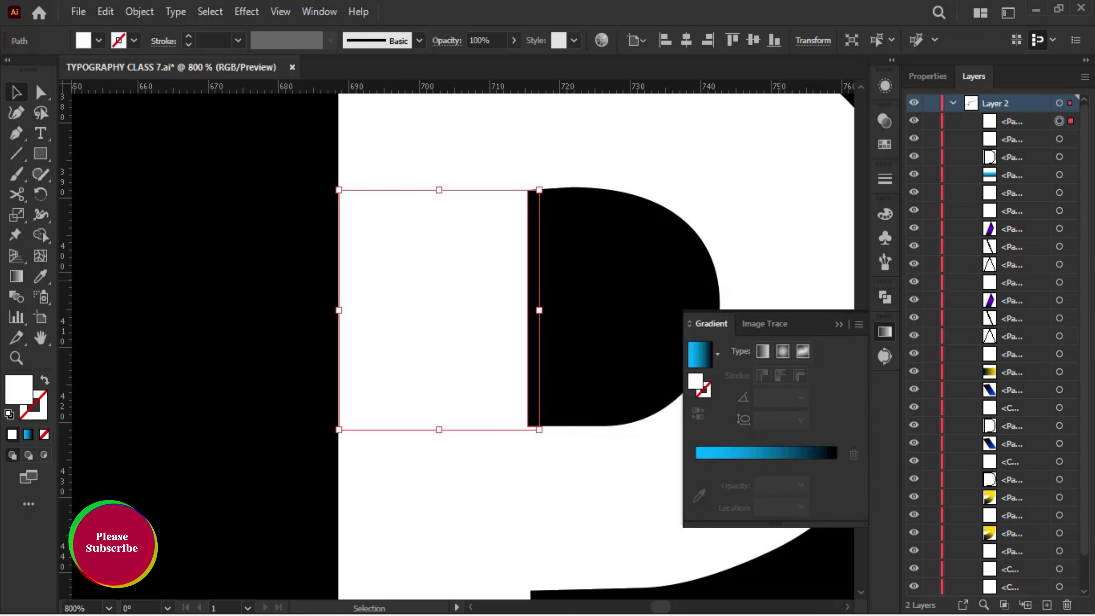
pyautogui.press('.')
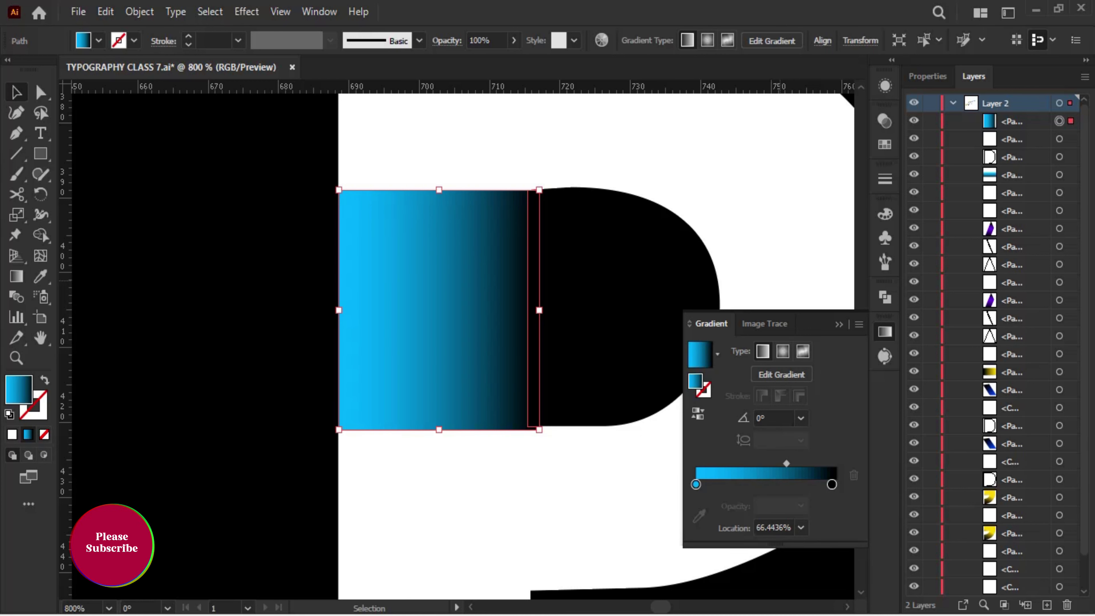
pyautogui.click(696, 485)
pyautogui.doubleClick(696, 484)
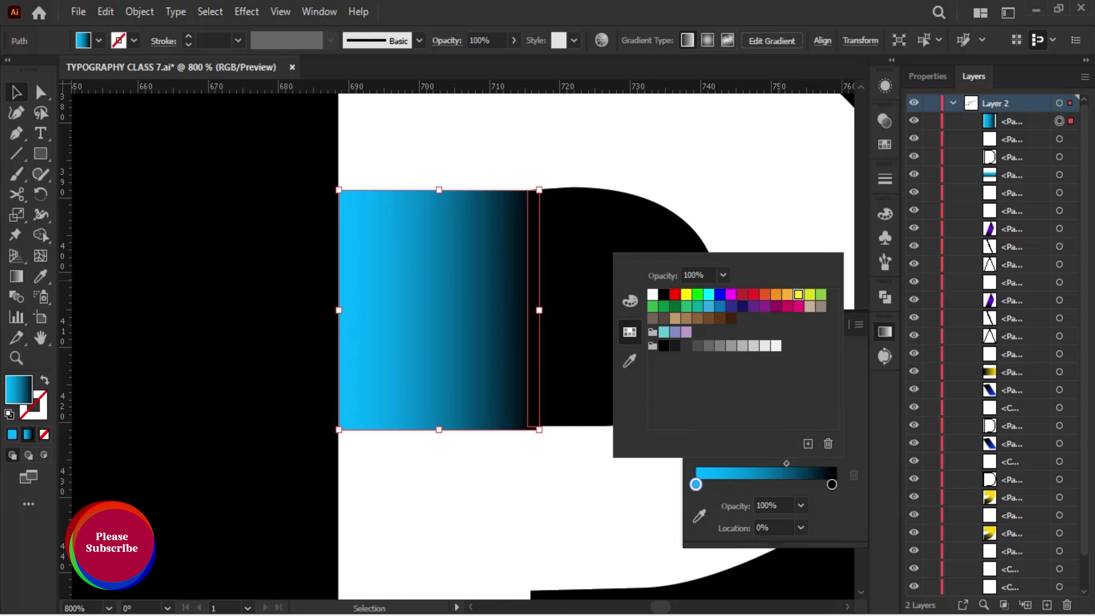
pyautogui.press('Escape')
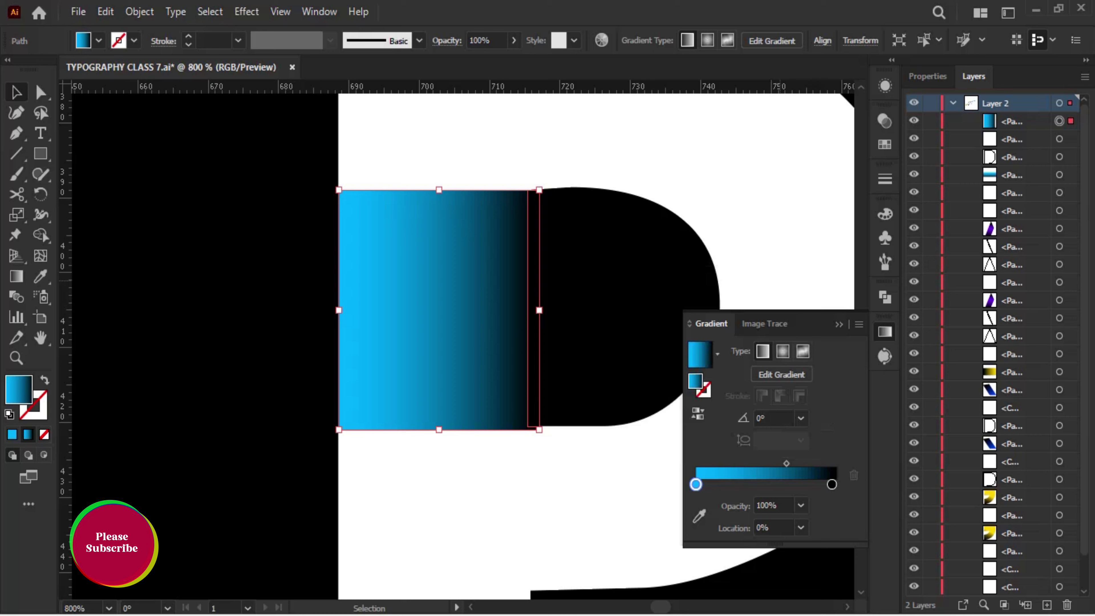
pyautogui.doubleClick(831, 484)
pyautogui.moveTo(864, 304); pyautogui.dragTo(864, 411)
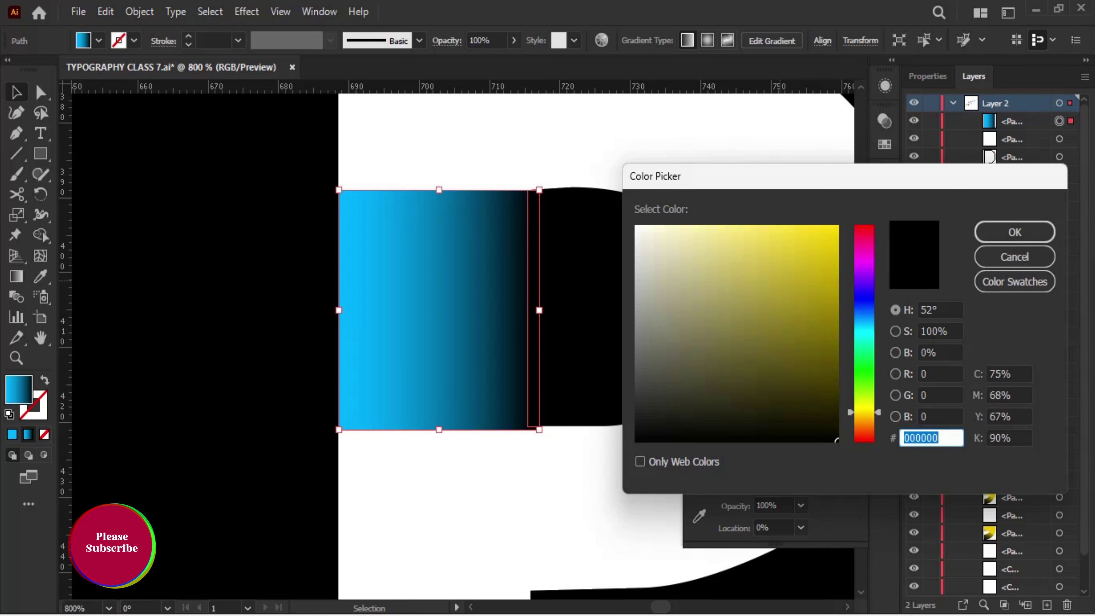
pyautogui.click(838, 226)
pyautogui.click(1015, 232)
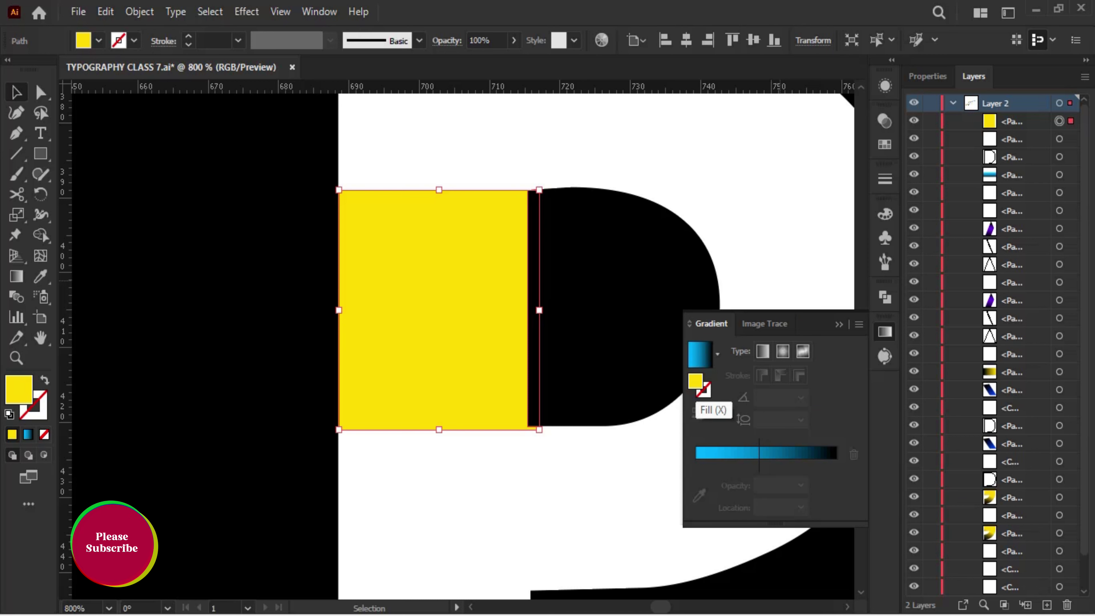
# Remove the cyan stop, keep the gradient Linear, and add a stop around 55%.
pyautogui.click(716, 453)
pyautogui.moveTo(696, 484); pyautogui.dragTo(696, 518)
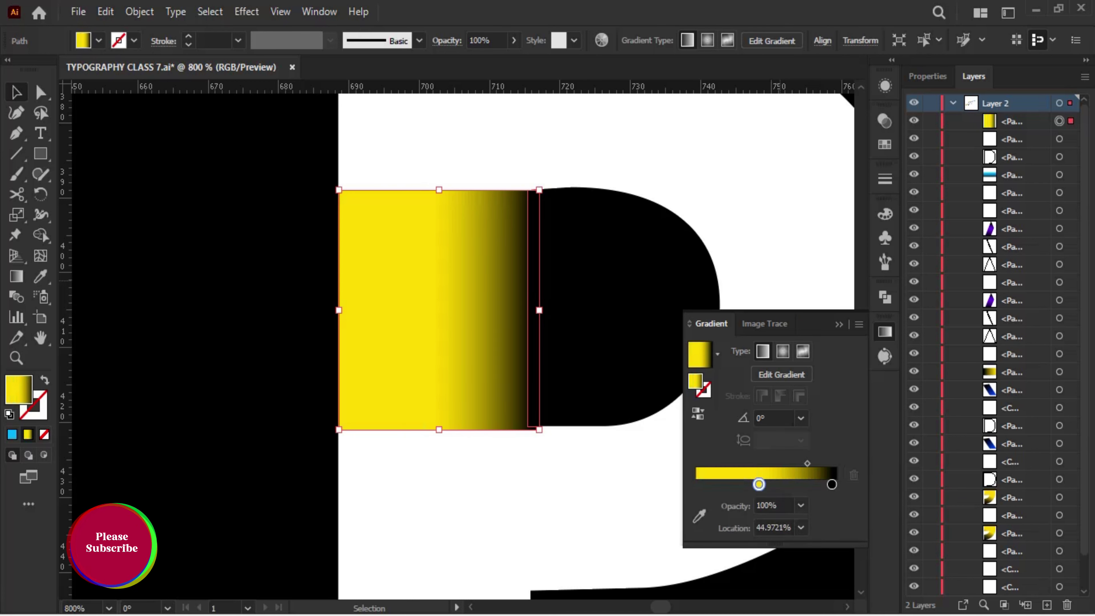
pyautogui.moveTo(758, 484); pyautogui.dragTo(696, 484)
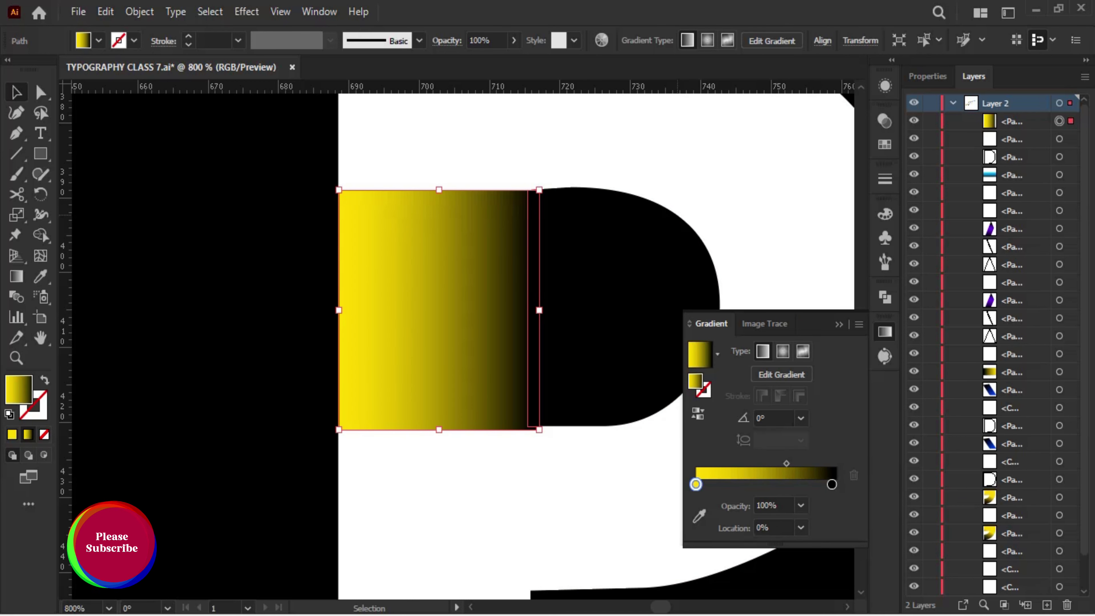
pyautogui.click(783, 351)
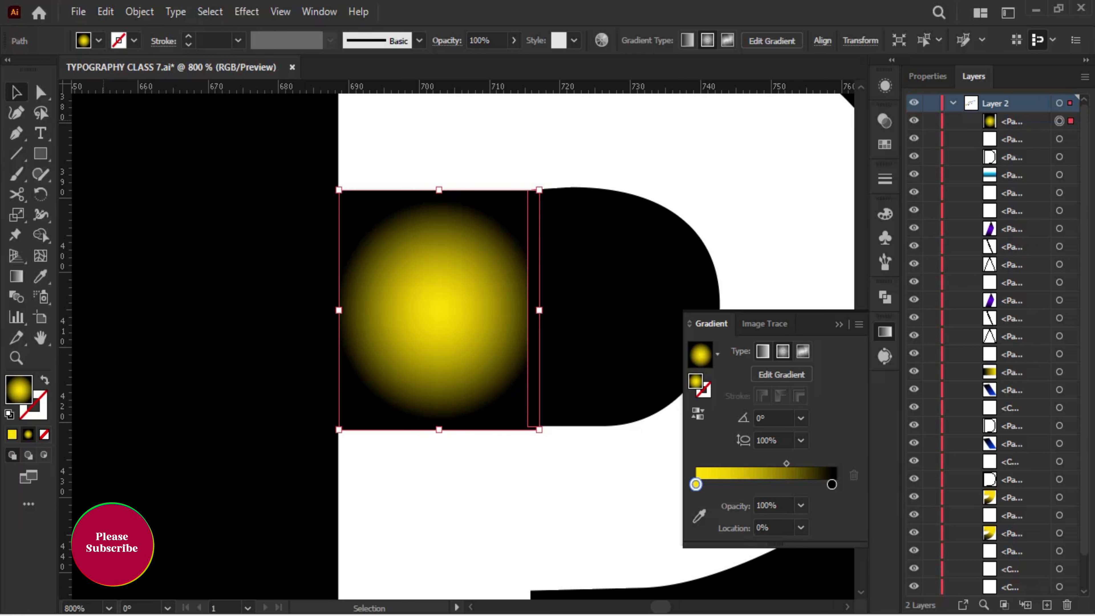
pyautogui.click(762, 351)
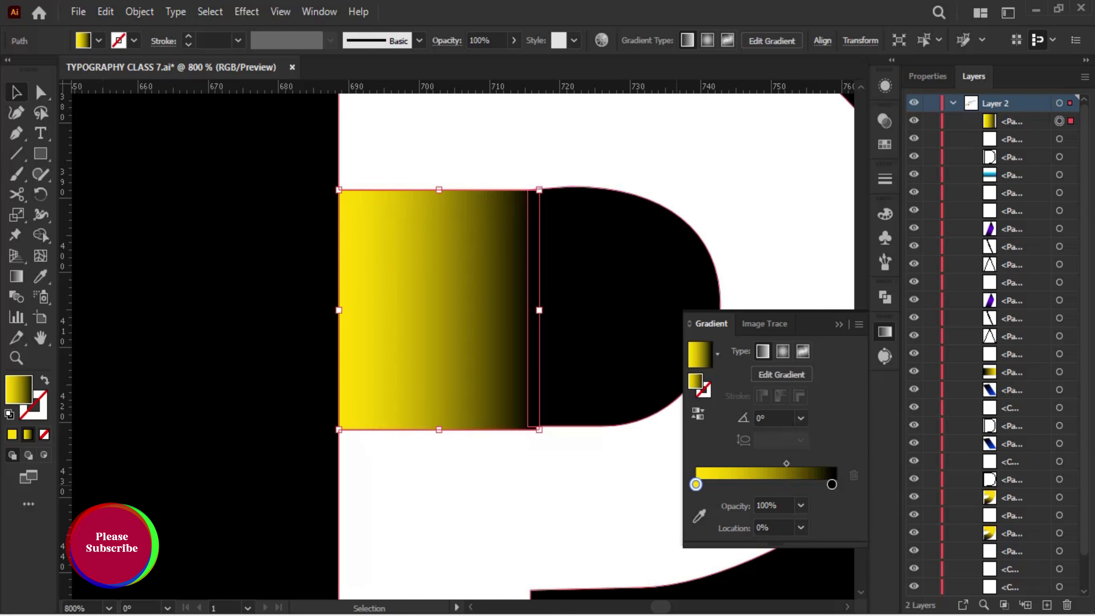
pyautogui.moveTo(695, 484); pyautogui.dragTo(774, 484)
pyautogui.click(719, 484)
# Rearrange the gradient stops: black at both ends, yellow centred at 50%.
pyautogui.click(773, 483)
pyautogui.click(853, 475)
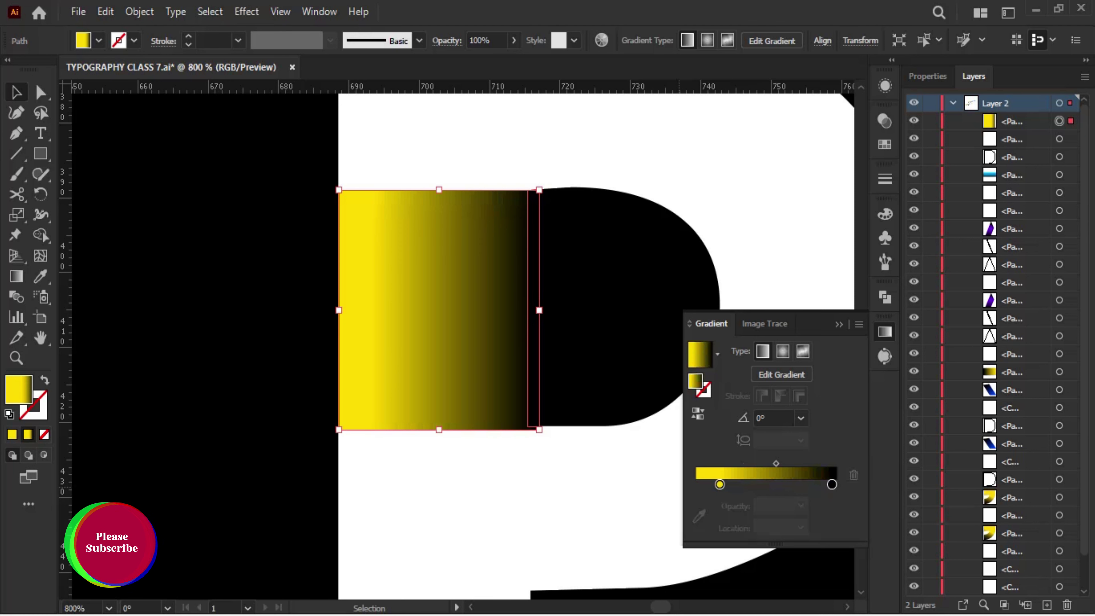
pyautogui.moveTo(831, 484); pyautogui.dragTo(811, 484)
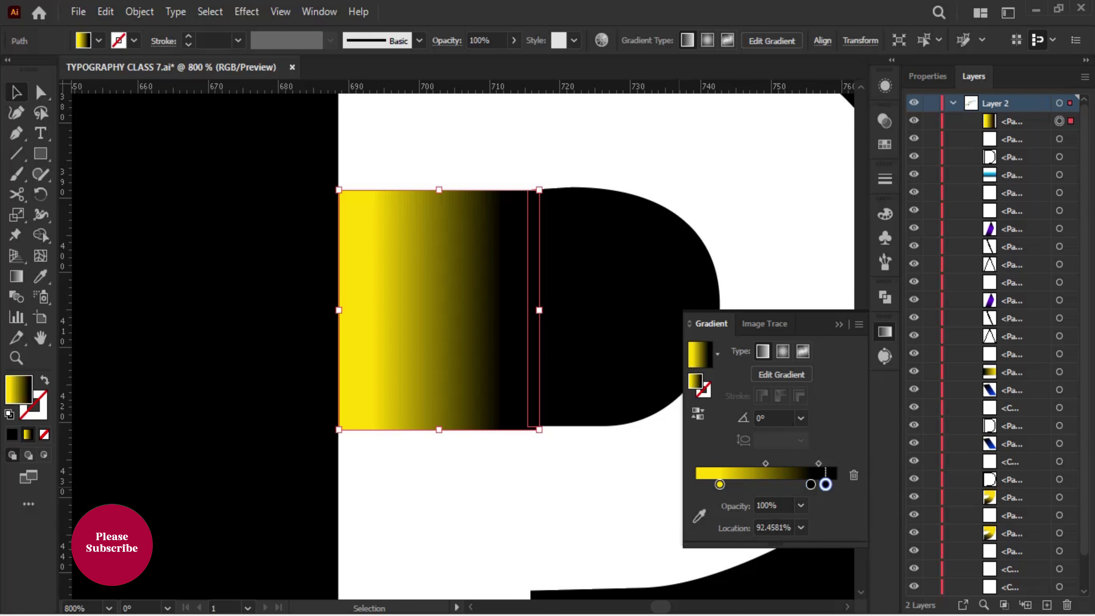
pyautogui.moveTo(719, 484)
pyautogui.mouseDown()
pyautogui.moveTo(787, 484)
pyautogui.moveTo(695, 484)
pyautogui.mouseUp()
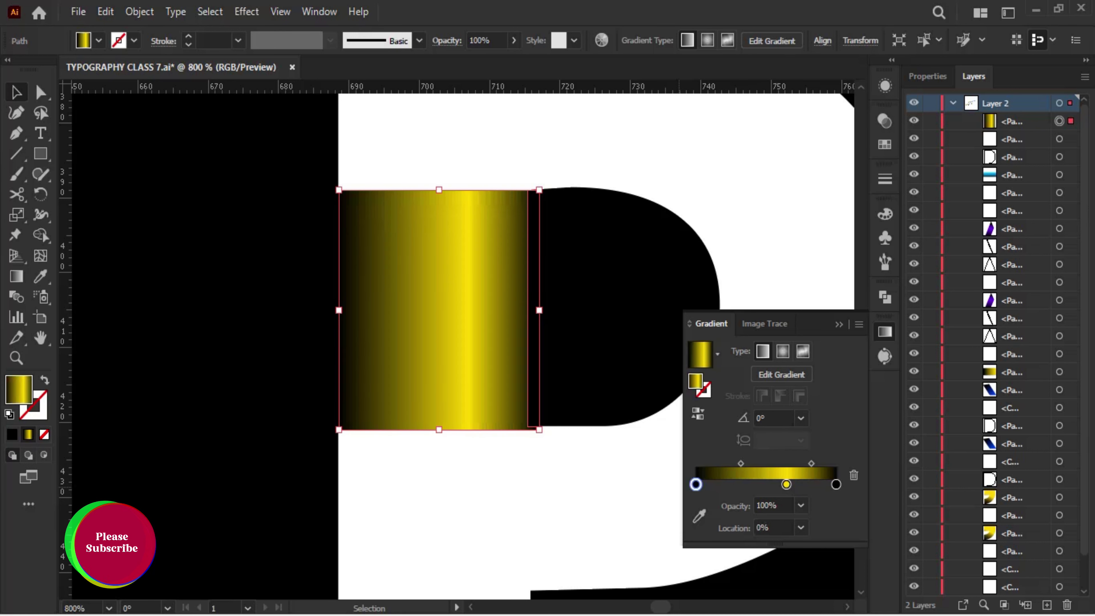
pyautogui.click(787, 484)
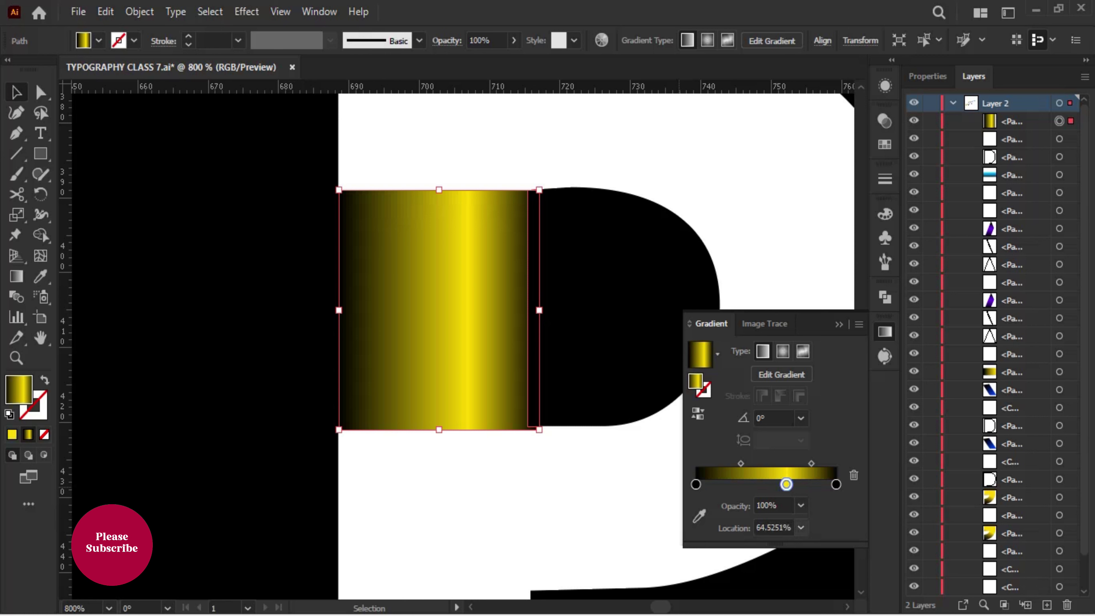
pyautogui.click(800, 527)
pyautogui.click(821, 416)
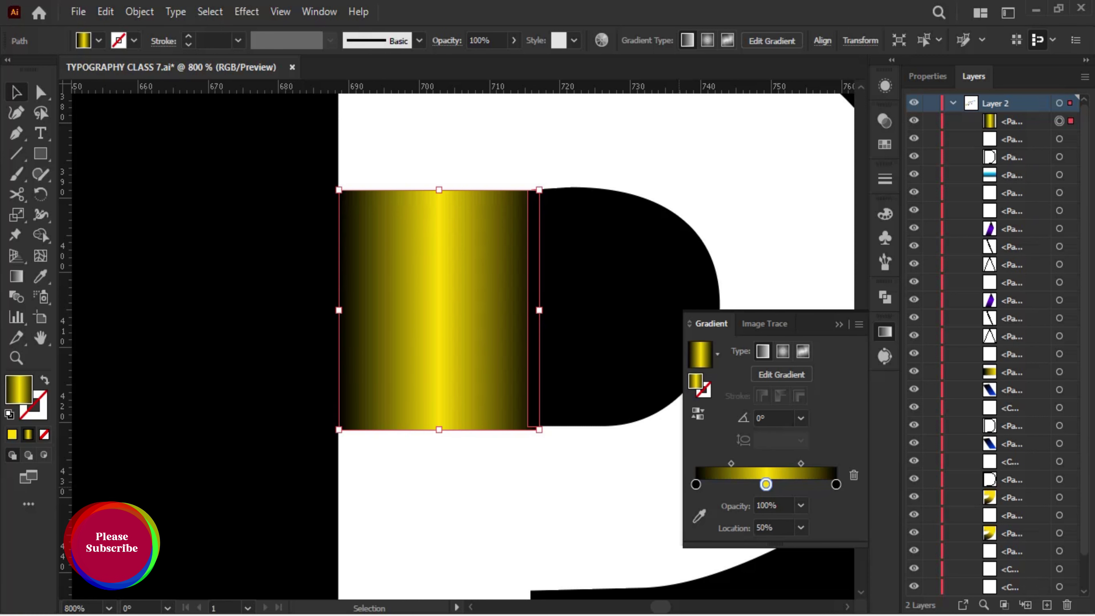
# Set the gradient angle to -90°, stretch the piece to ~34 px, and move it down one layer.
pyautogui.click(835, 484)
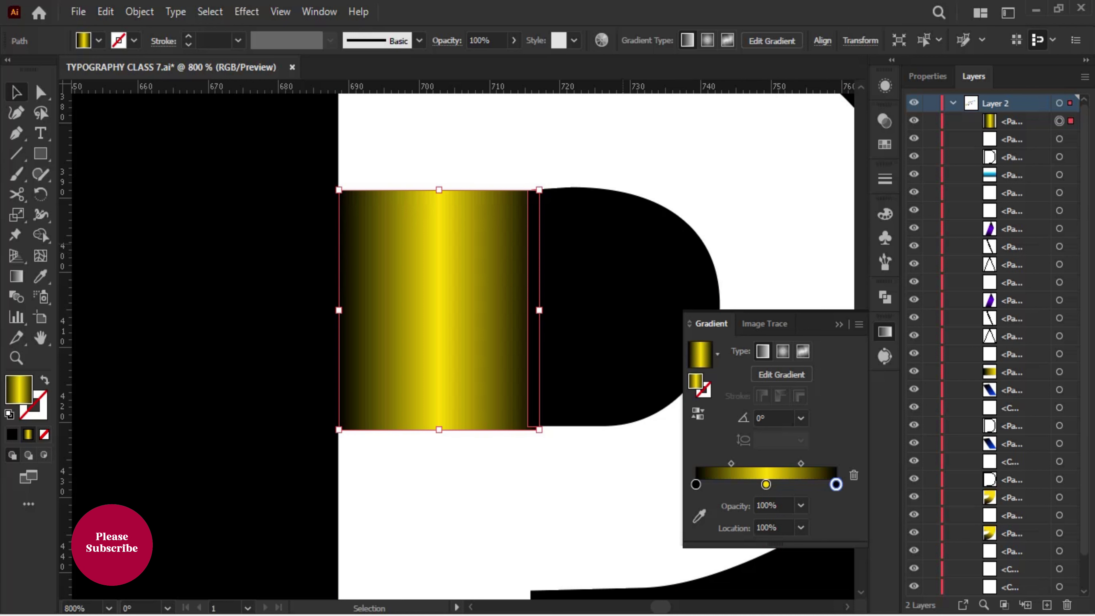
pyautogui.click(800, 417)
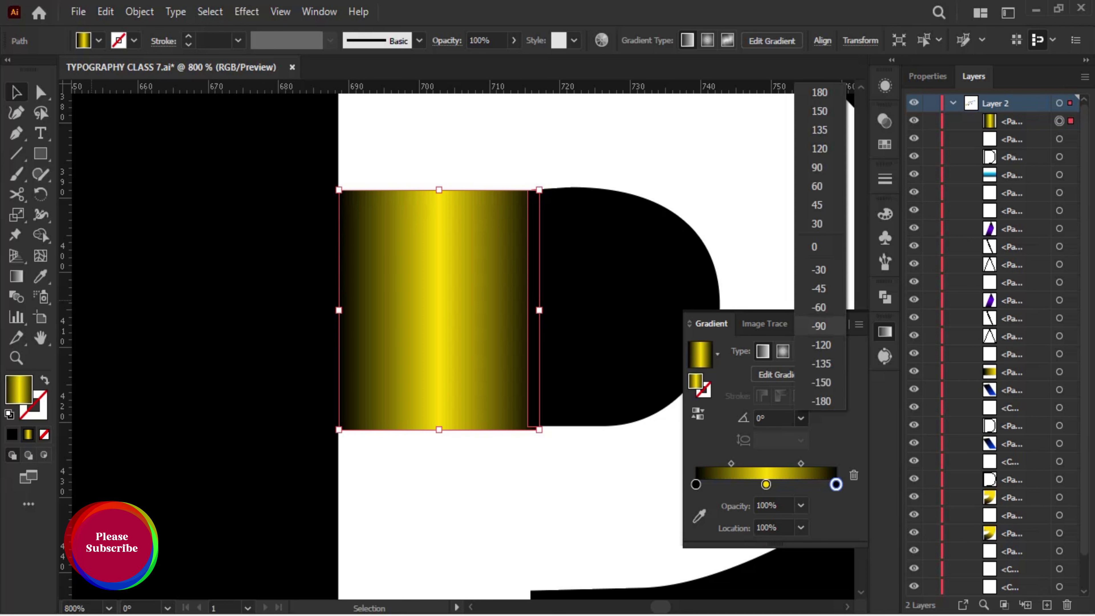
pyautogui.click(819, 345)
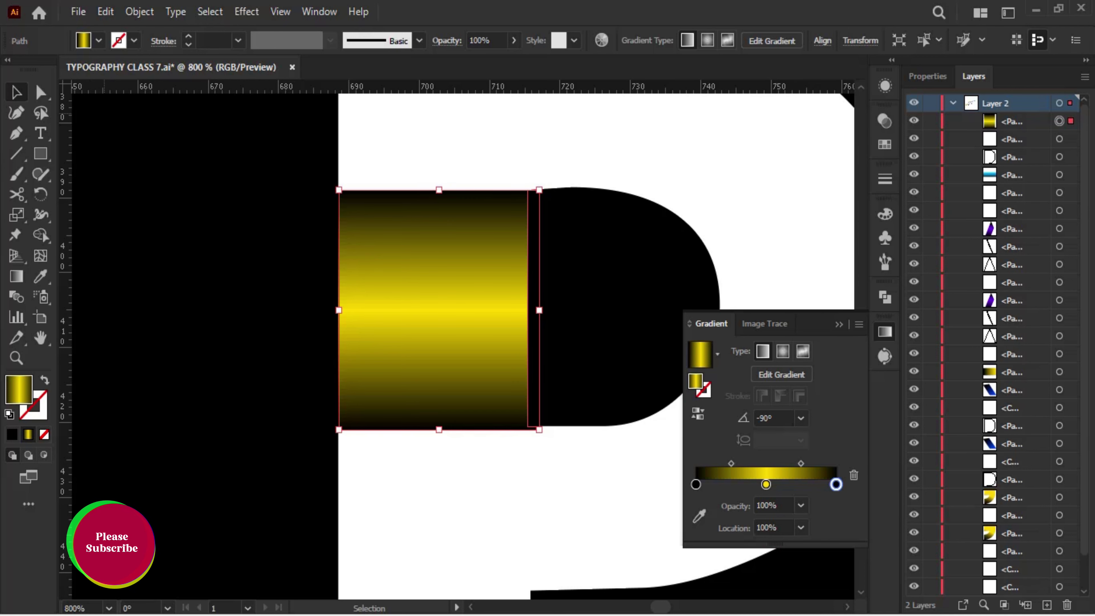
pyautogui.click(439, 475)
pyautogui.click(440, 428)
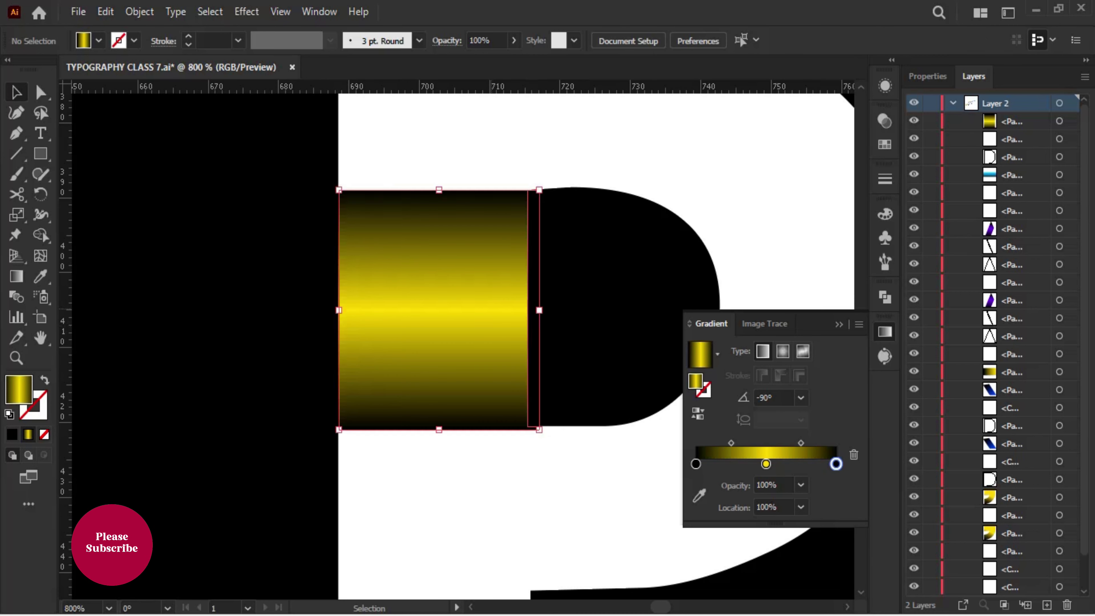
pyautogui.moveTo(439, 429); pyautogui.dragTo(439, 437)
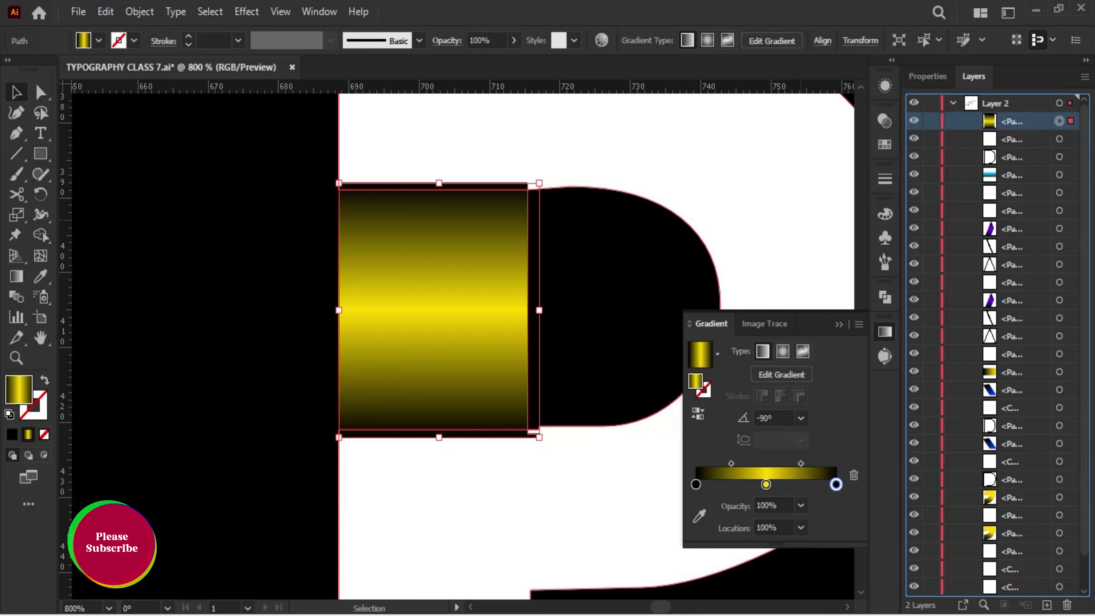
pyautogui.moveTo(1009, 147); pyautogui.dragTo(1009, 164)
# Draw a 21 × 47 px rectangle over the top of the H's right stem.
pyautogui.hotkey('ctrl', 'shift', 'a')
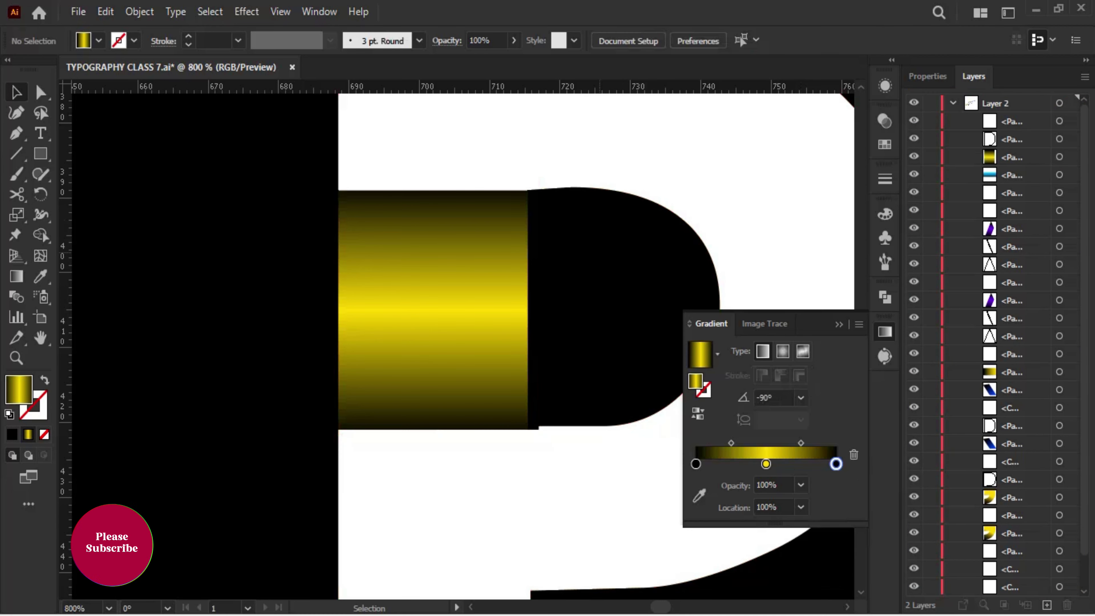
pyautogui.scroll(-4, 560, 345)
pyautogui.hscroll(3, 561, 345)
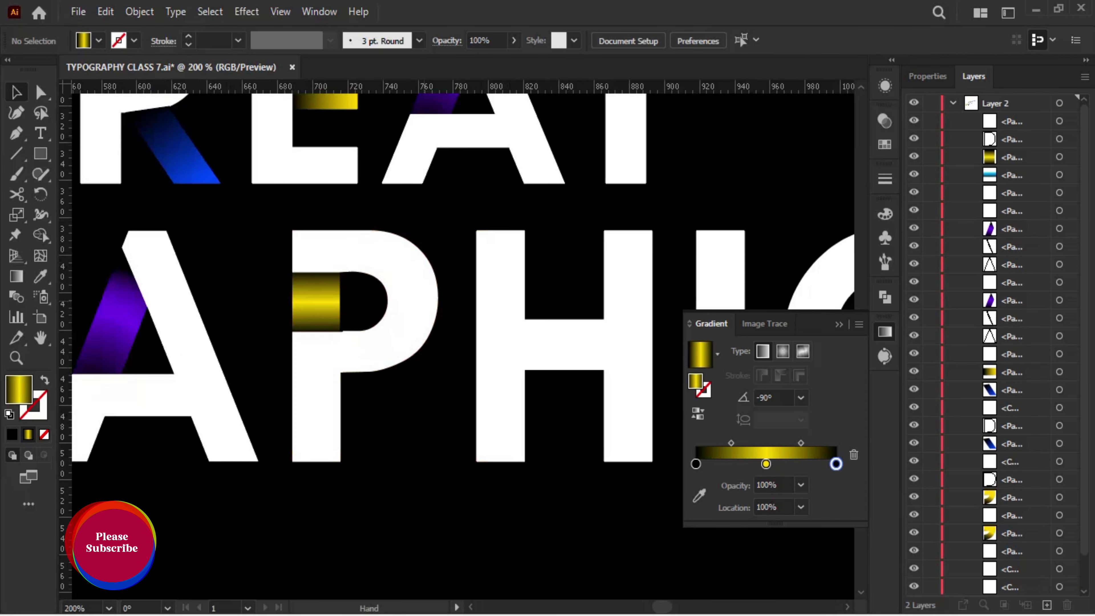
pyautogui.hscroll(-2, 461, 345)
pyautogui.hscroll(2, 461, 345)
pyautogui.scroll(2, 461, 345)
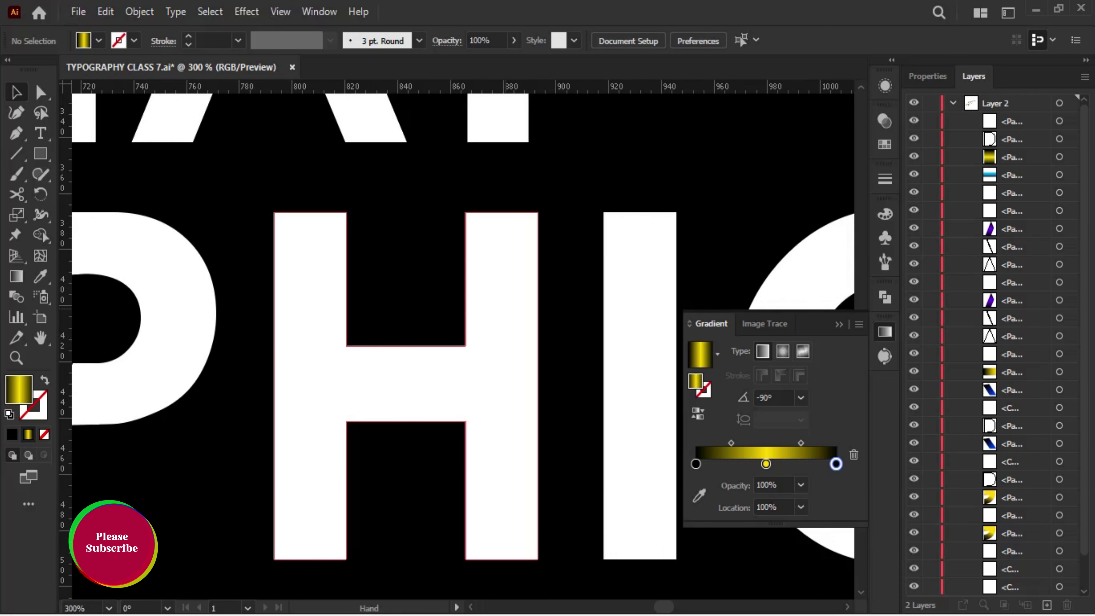
pyautogui.scroll(1, 462, 345)
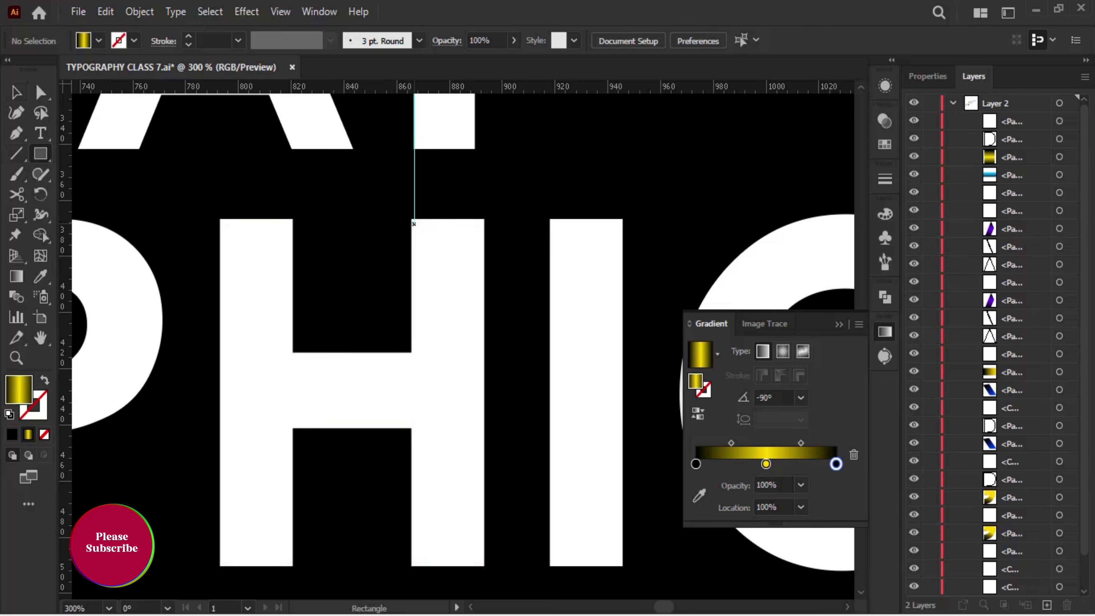
pyautogui.moveTo(412, 219); pyautogui.dragTo(483, 350)
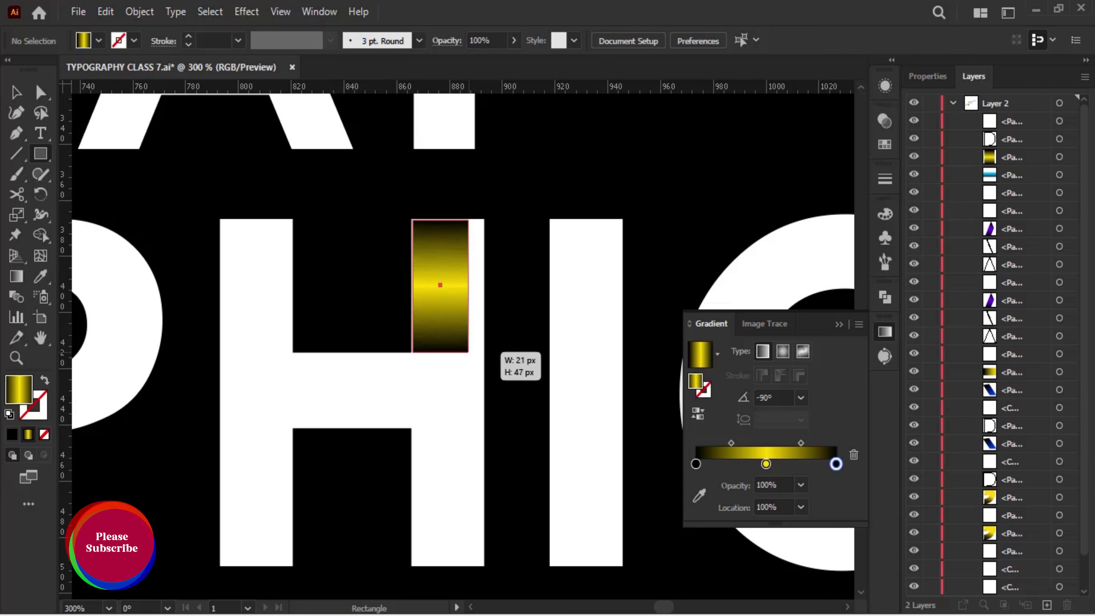
pyautogui.scroll(3, 483, 350)
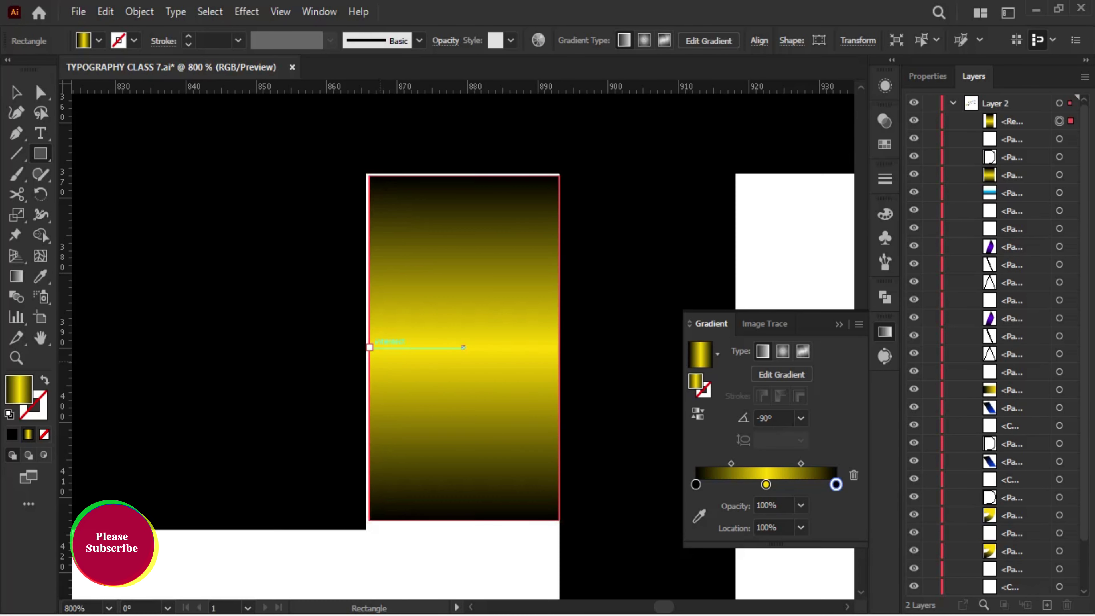
# Divide the H with the rectangle, ungroup the pieces, and apply a gradient to the slice.
pyautogui.press('p')
pyautogui.click(366, 447)
pyautogui.press('v')
pyautogui.moveTo(191, 186); pyautogui.dragTo(568, 553)
pyautogui.hotkey('shift', 'ctrl', 'F9')
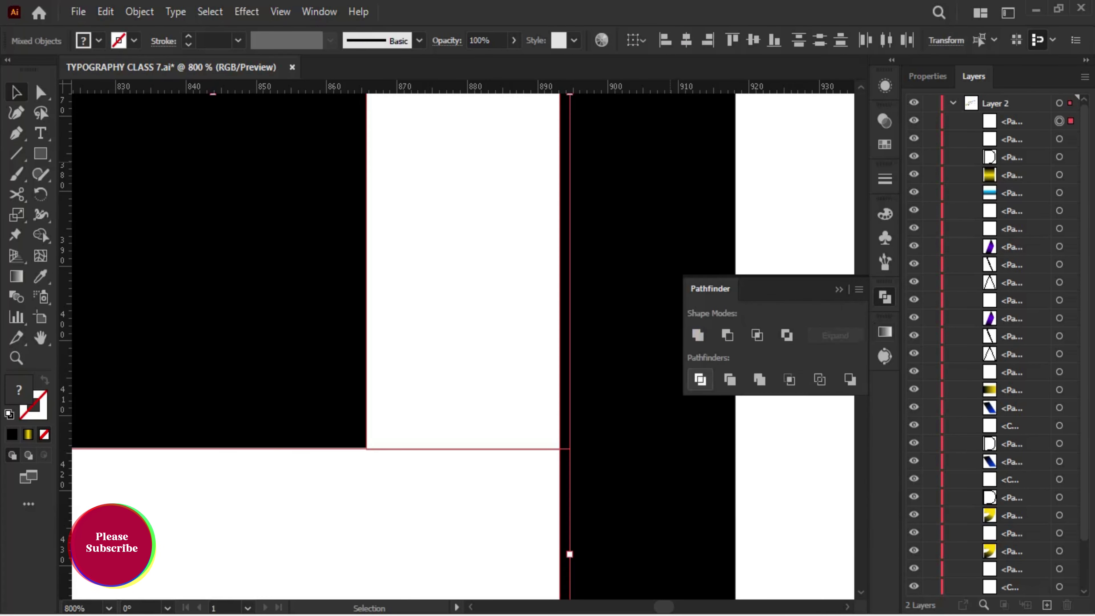
pyautogui.click(698, 379)
pyautogui.rightClick(427, 286)
pyautogui.click(464, 432)
pyautogui.hotkey('ctrl', '1')
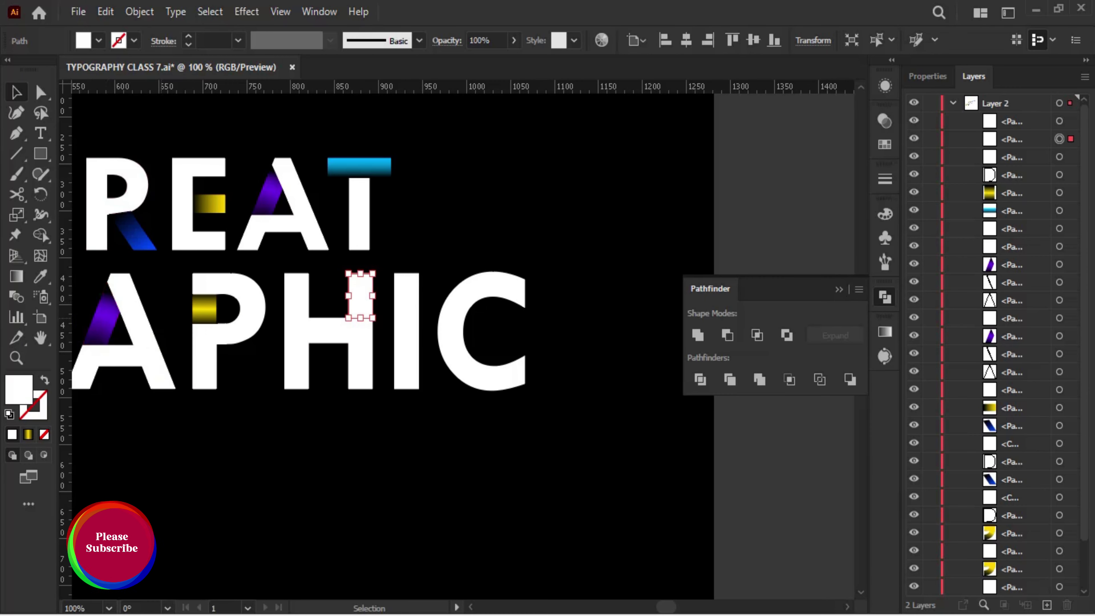
pyautogui.press('.')
# Give the H stem's top piece a linear purple-to-black gradient at -90°, removing the middle stop.
pyautogui.hotkey('ctrl', 'F9')
pyautogui.click(762, 351)
pyautogui.click(783, 484)
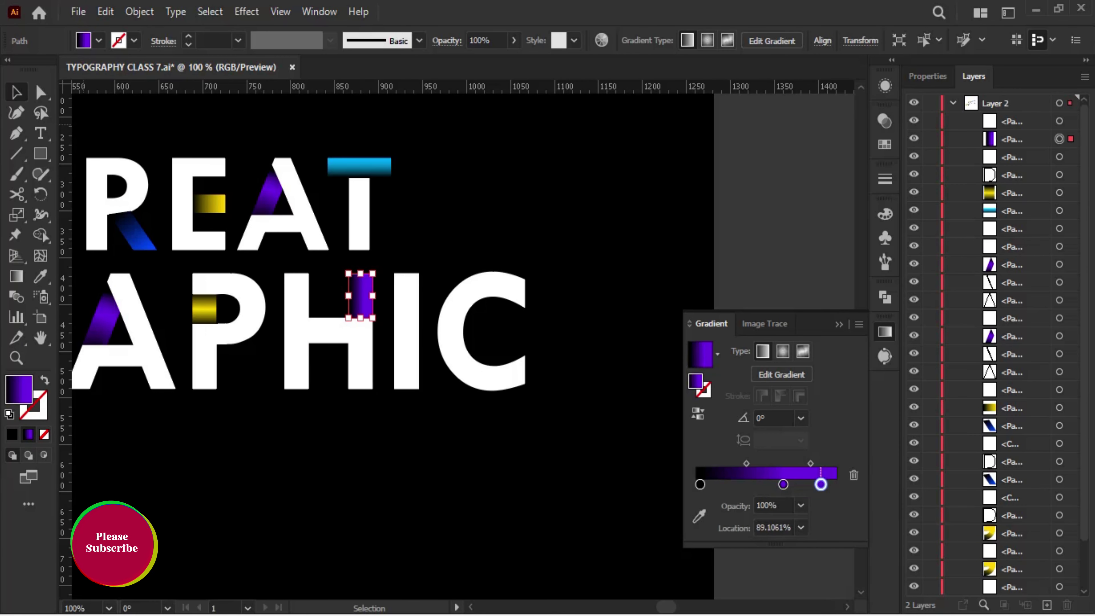
pyautogui.moveTo(783, 484); pyautogui.dragTo(783, 518)
pyautogui.hotkey('ctrl', '+')
pyautogui.hotkey('ctrl', '+')
pyautogui.hotkey('ctrl', '+')
pyautogui.click(800, 418)
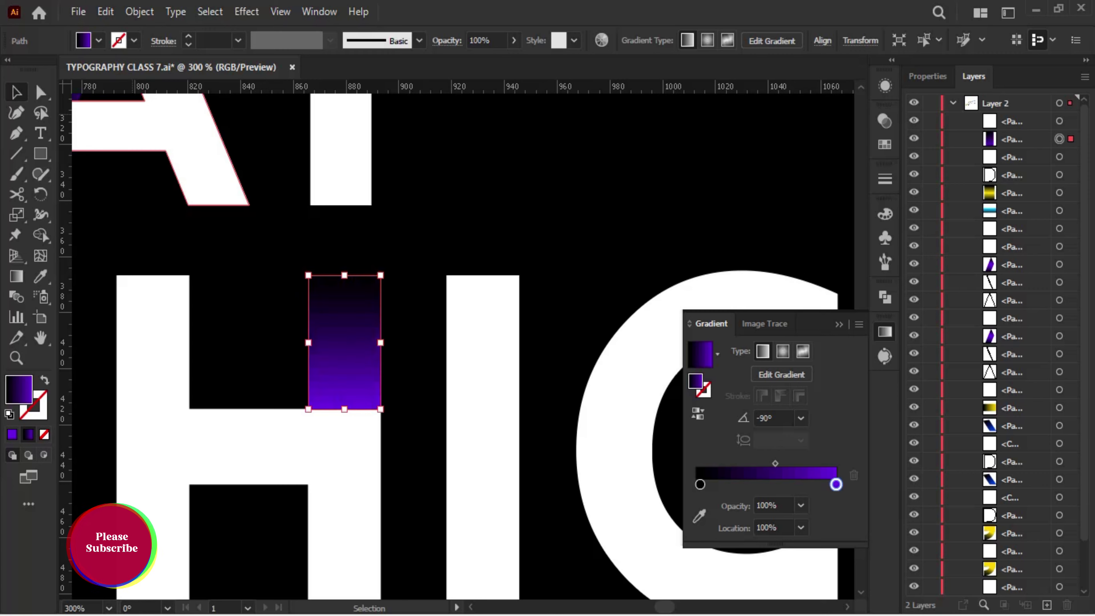
pyautogui.click(698, 413)
pyautogui.hotkey('ctrl', 'shift', 'a')
# Divide the I with a thin rectangle across its middle and ungroup the pieces.
pyautogui.click(438, 268)
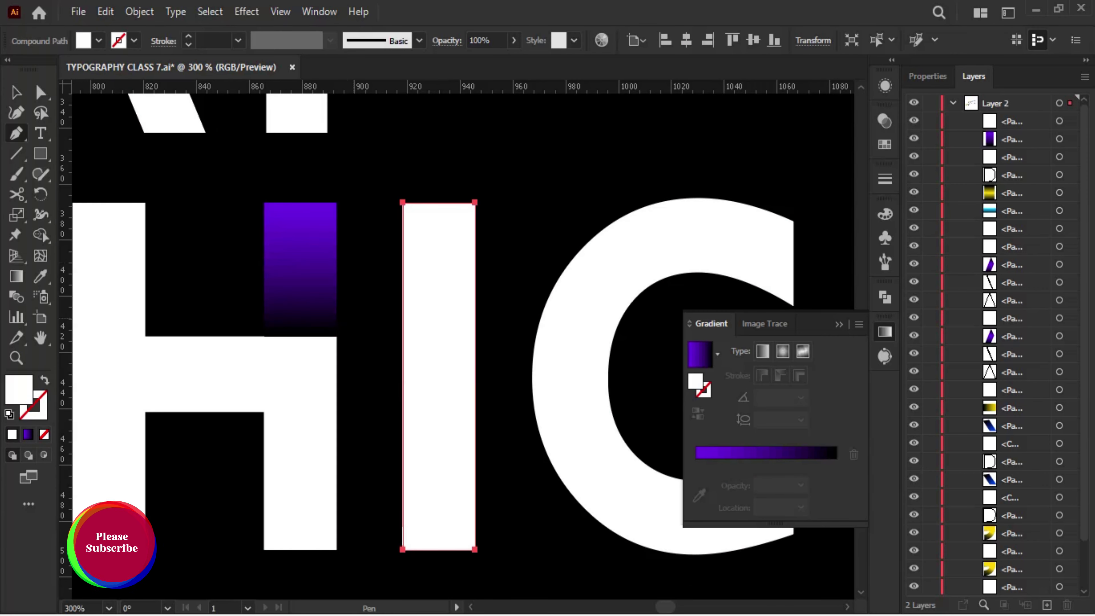
pyautogui.moveTo(440, 336); pyautogui.dragTo(482, 343)
pyautogui.keyDown('shift'); pyautogui.click(439, 432); pyautogui.keyUp('shift')
pyautogui.click(885, 297)
pyautogui.click(700, 380)
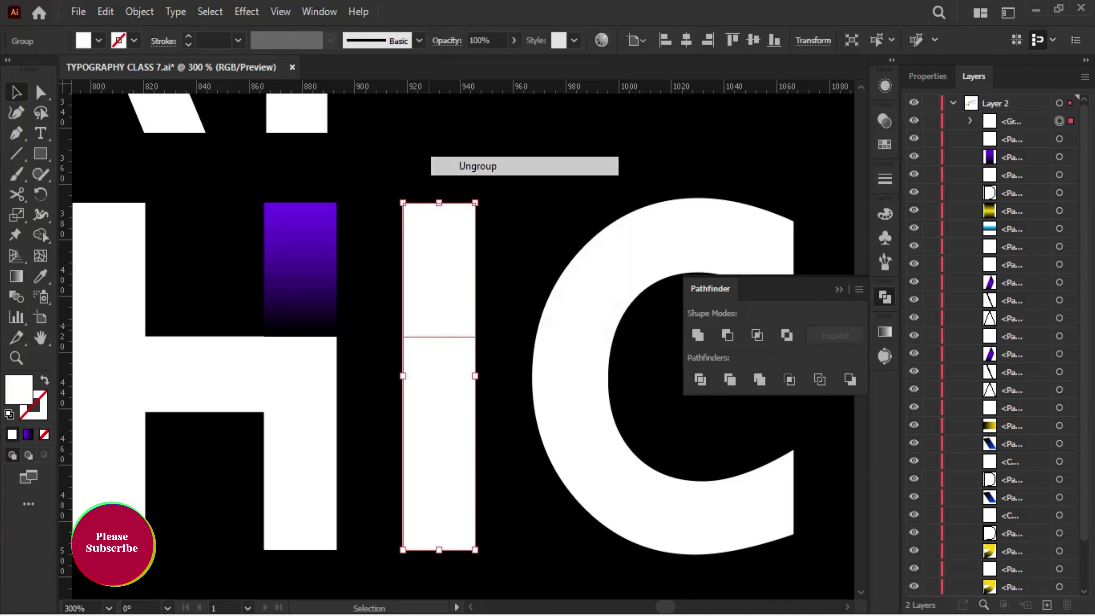
pyautogui.hotkey('ctrl', 'shift', 'g')
pyautogui.click(438, 258)
# Fill the I's top piece with a vertical cyan-to-black gradient, dark stop near 92%.
pyautogui.hotkey('ctrl', '-')
pyautogui.hotkey('ctrl', '-')
pyautogui.hotkey('ctrl', '-')
pyautogui.press('.')
pyautogui.hotkey('ctrl', '+')
pyautogui.hotkey('ctrl', '+')
pyautogui.hotkey('ctrl', '+')
pyautogui.click(884, 331)
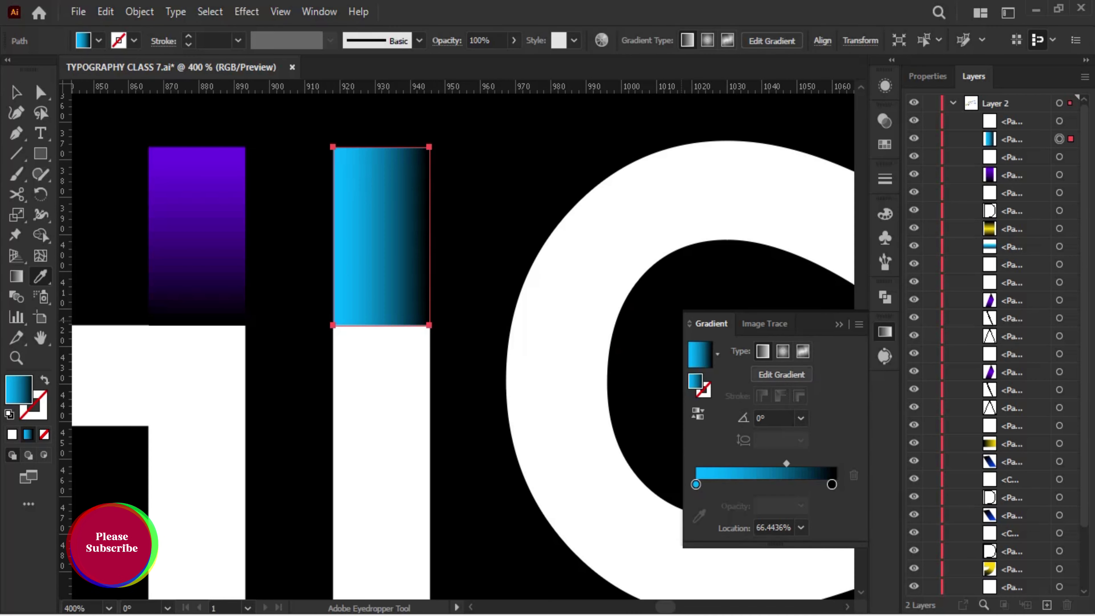
pyautogui.press('g')
pyautogui.moveTo(382, 144)
pyautogui.mouseDown()
pyautogui.moveTo(380, 335)
pyautogui.moveTo(379, 293)
pyautogui.mouseUp()
pyautogui.moveTo(832, 464); pyautogui.dragTo(825, 464)
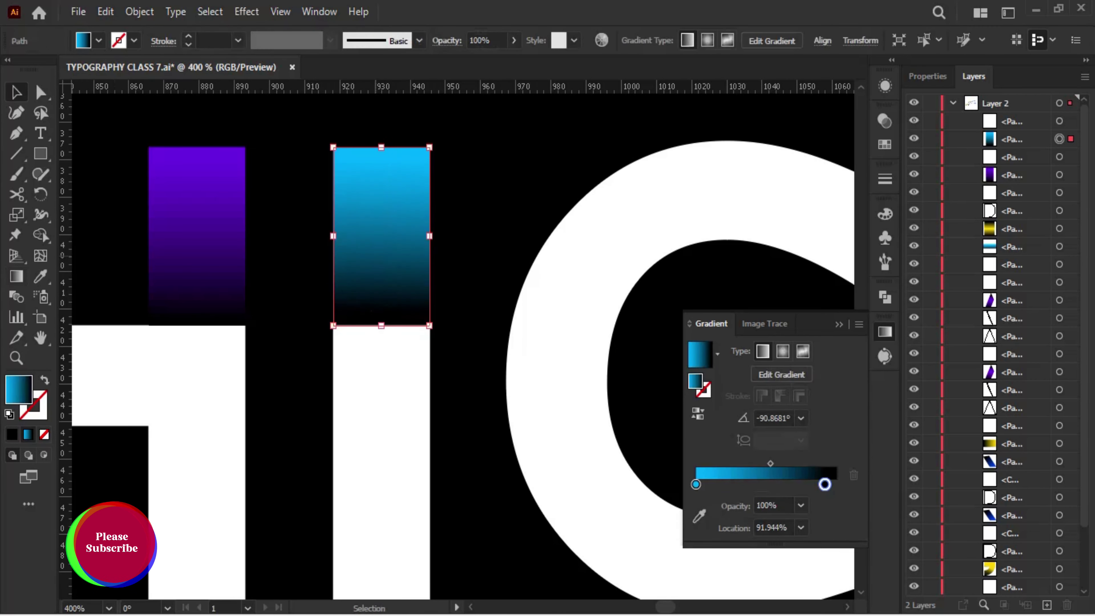
pyautogui.hotkey('ctrl', 'shift', 'a')
pyautogui.hotkey('ctrl', '-')
# Slice the C's top with a Pen line, Divide, delete the scrap and ungroup.
pyautogui.press('p')
pyautogui.click(366, 179)
pyautogui.click(427, 326)
pyautogui.keyDown('shift'); pyautogui.click(439, 432); pyautogui.keyUp('shift')
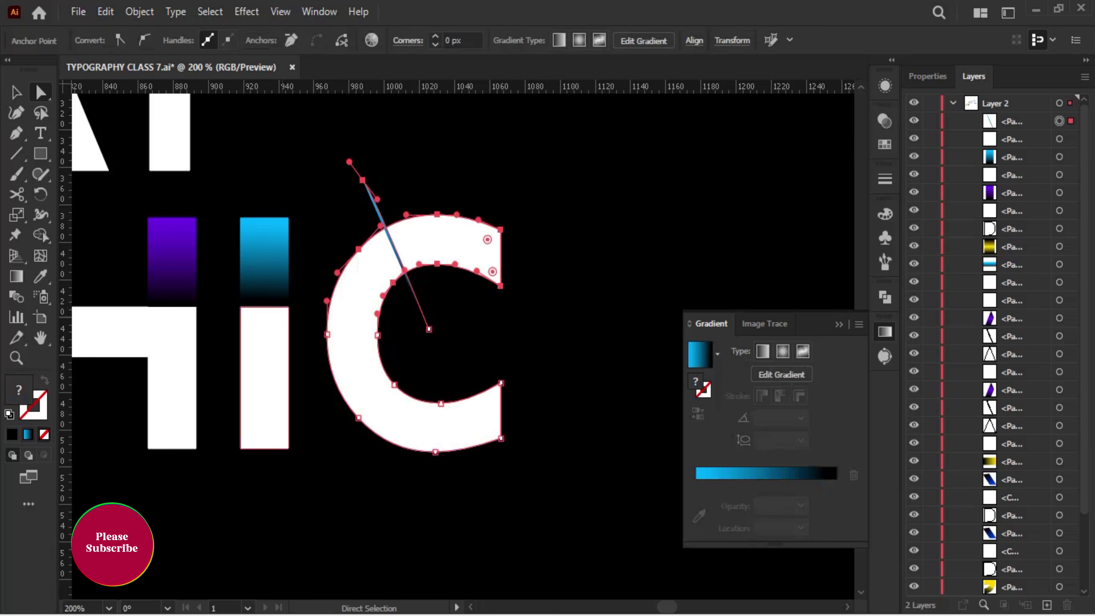
pyautogui.click(885, 297)
pyautogui.click(700, 380)
pyautogui.moveTo(389, 219); pyautogui.dragTo(393, 210)
pyautogui.press('Delete')
pyautogui.press('v')
pyautogui.rightClick(396, 249)
# Fill the C's upper piece with the black-to-yellow gradient swatch at 0°.
pyautogui.moveTo(337, 164); pyautogui.dragTo(435, 269)
pyautogui.moveTo(403, 208); pyautogui.dragTo(472, 233)
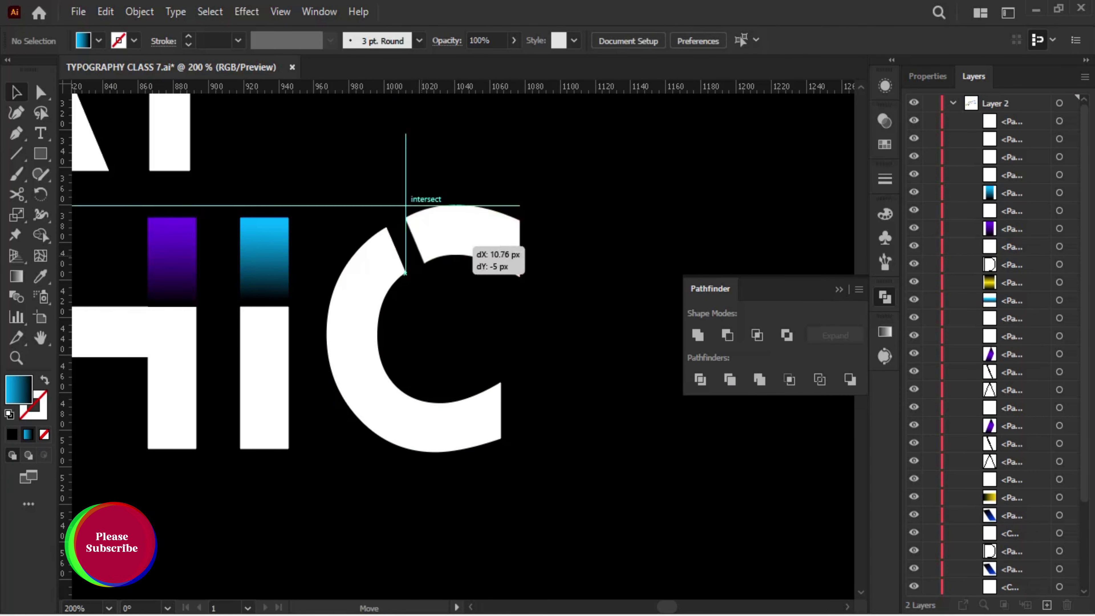
pyautogui.hotkey('ctrl', '-')
pyautogui.hotkey('ctrl', '-')
pyautogui.hotkey('ctrl', '-')
pyautogui.moveTo(431, 302); pyautogui.dragTo(464, 305)
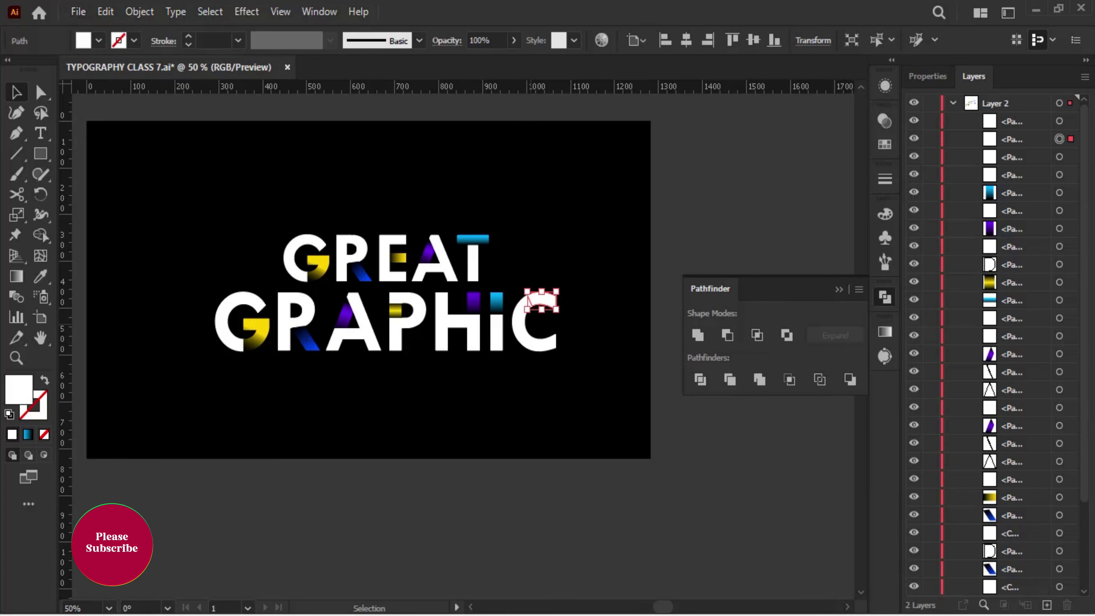
pyautogui.hotkey('ctrl', '+')
pyautogui.press('.')
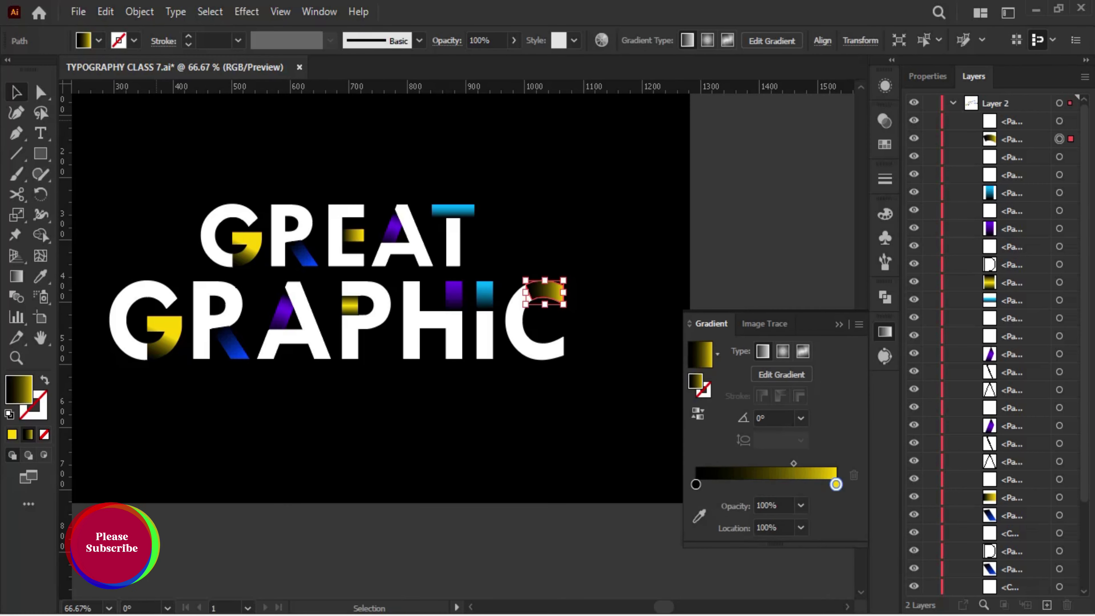
# Check the G's yellow and R leg's blue gradient pieces, then hide the Gradient panel.
pyautogui.hotkey('ctrl', 'shift', 'a')
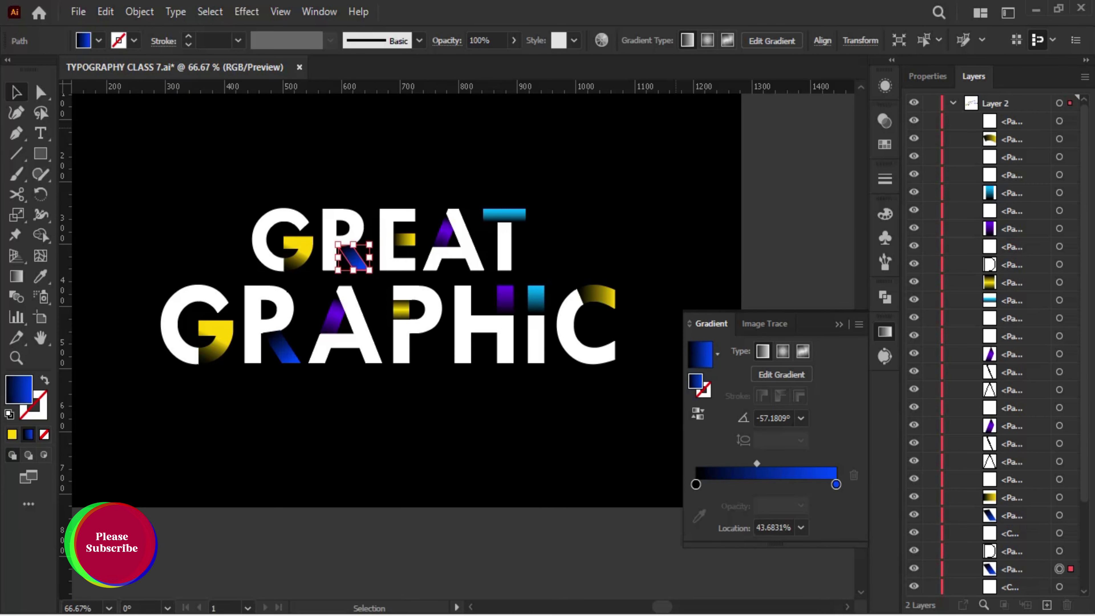
pyautogui.click(250, 345)
pyautogui.click(315, 350)
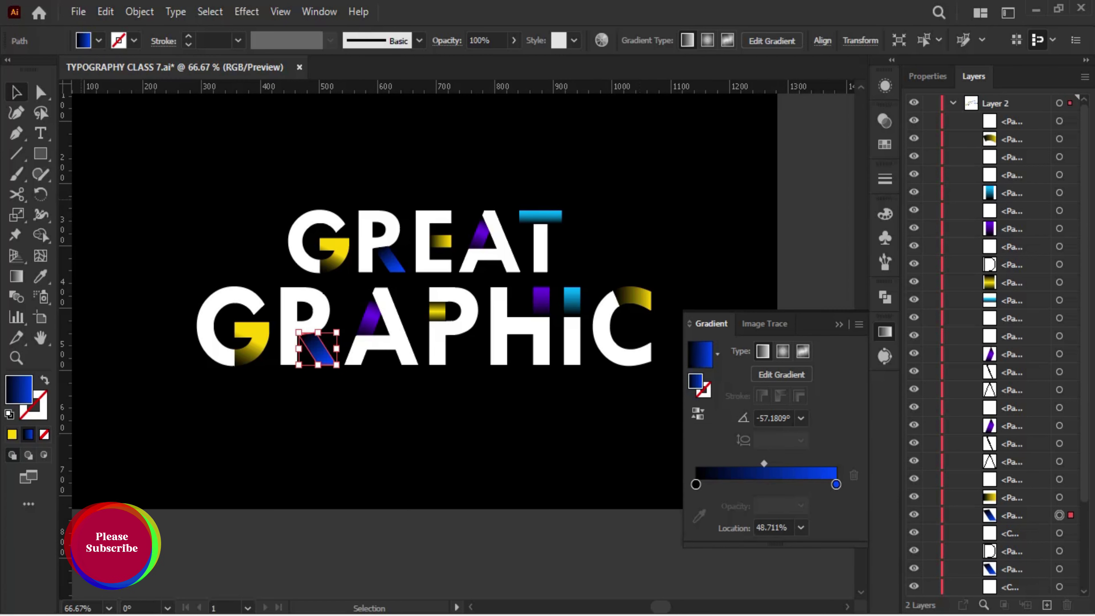
pyautogui.hotkey('ctrl', 'shift', 'a')
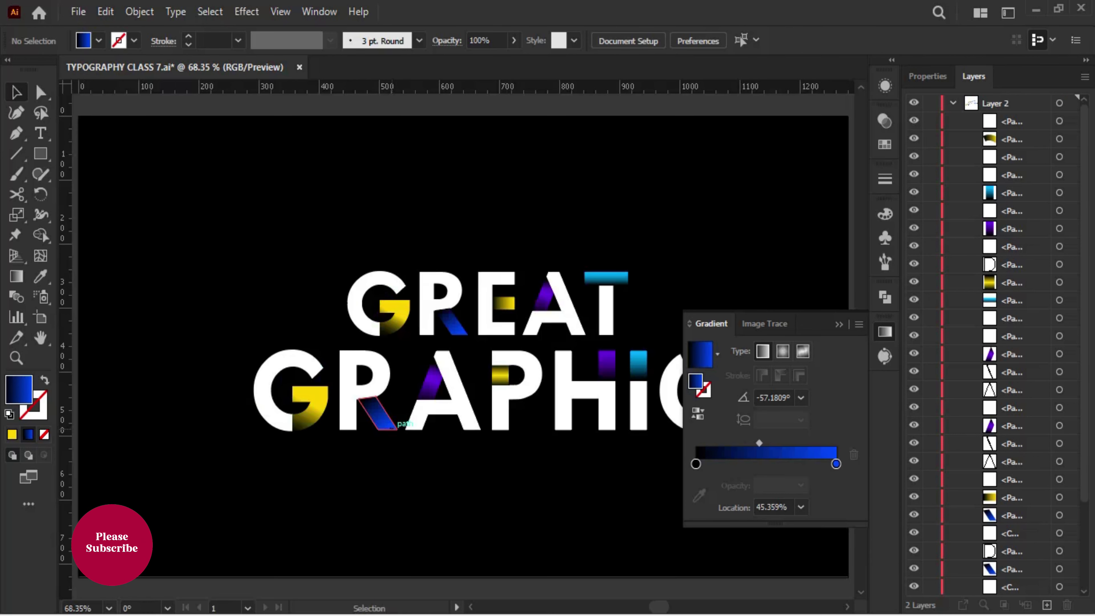
pyautogui.hotkey('ctrl', 'F9')
# Select all GREAT GRAPHIC letters, scale them up and shift them up-left on the artboard.
pyautogui.moveTo(146, 209); pyautogui.dragTo(776, 505)
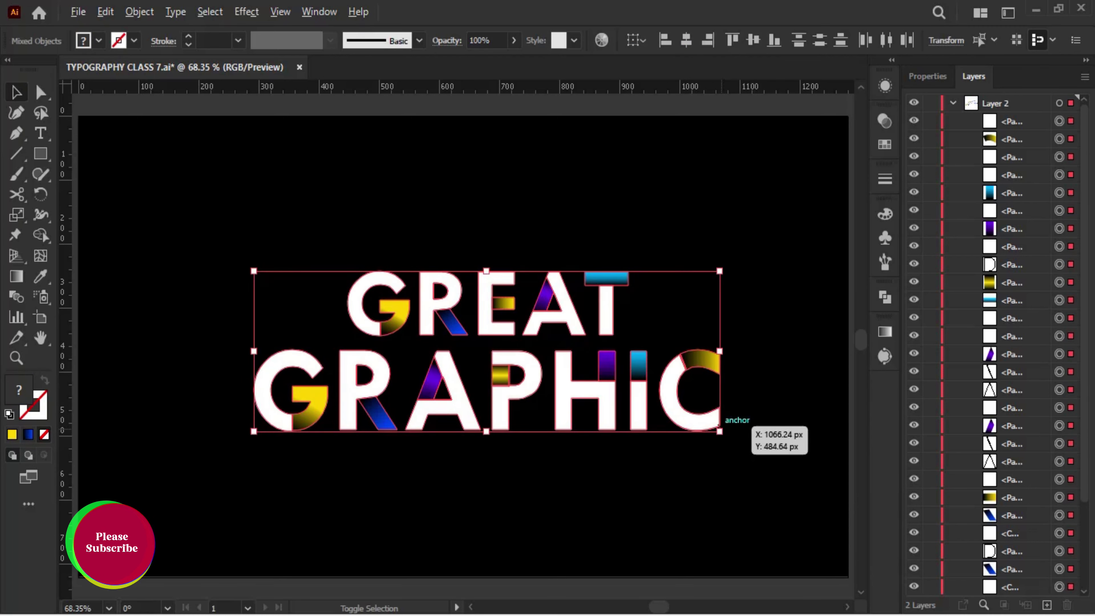
pyautogui.moveTo(720, 430); pyautogui.dragTo(814, 465)
pyautogui.moveTo(620, 391); pyautogui.dragTo(586, 359)
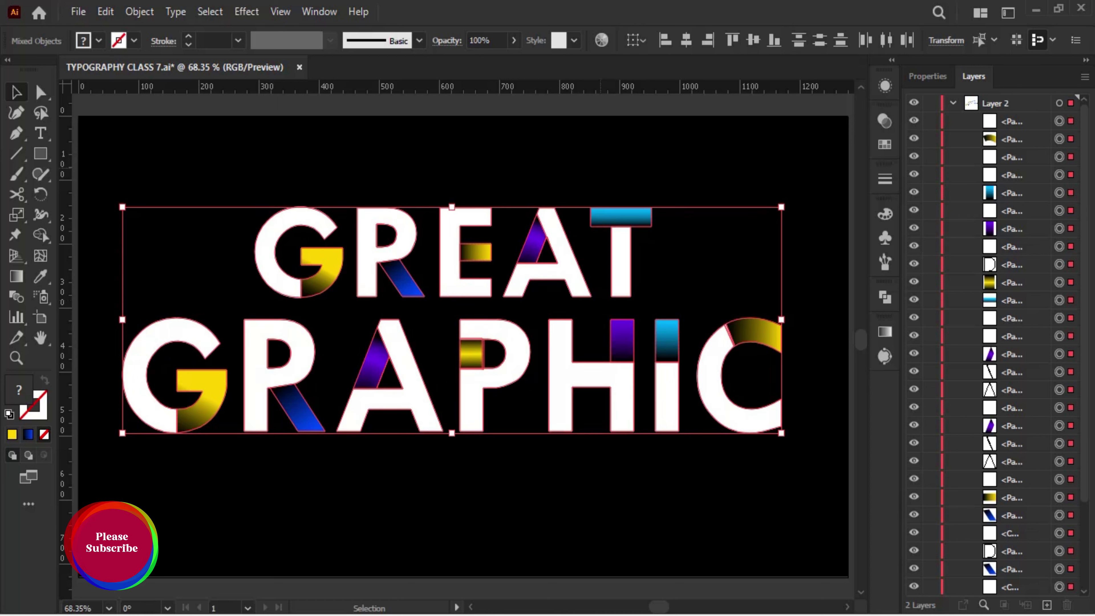
pyautogui.hotkey('ctrl', 'shift', 'a')
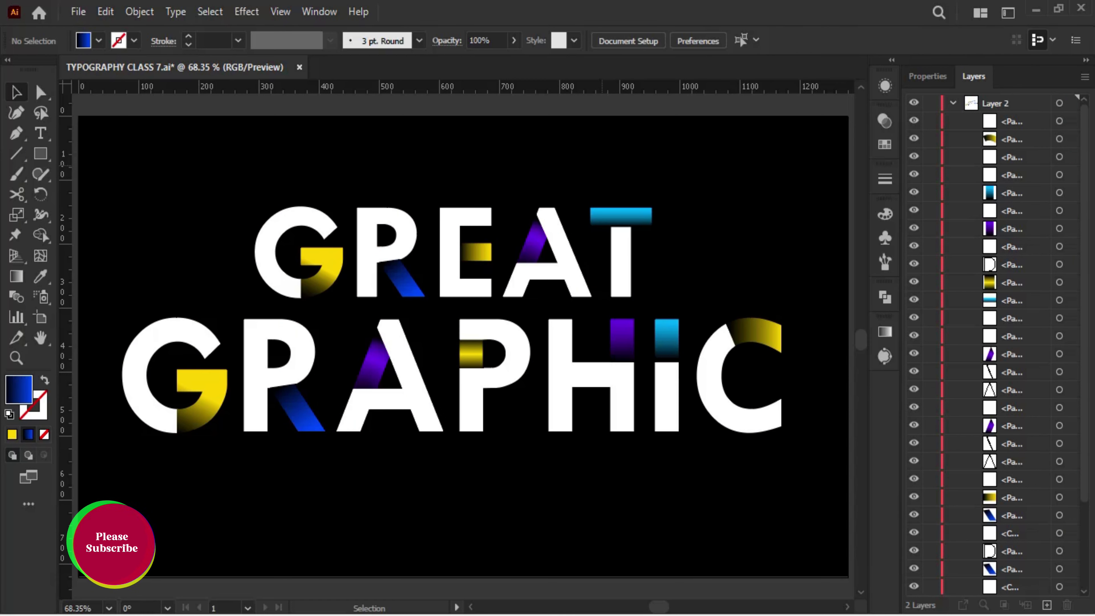